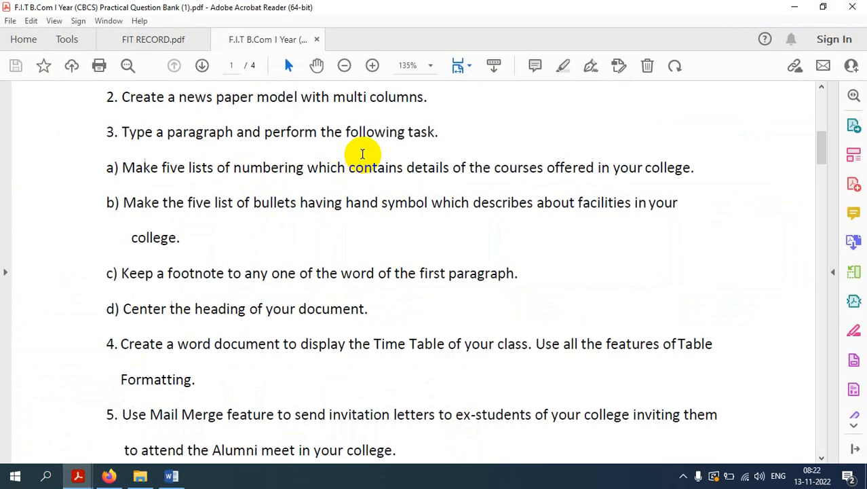
- Read question 4 about the class time table in the PDF, and switch to the blank Word document
scroll(351, 243, "down", 4)
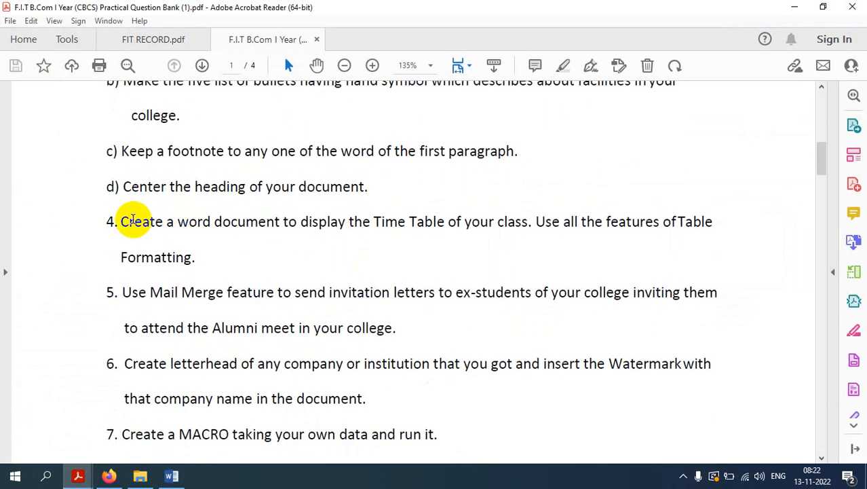
mouse_move(121, 222)
left_mouse_down()
mouse_move(333, 253)
mouse_move(346, 242)
mouse_move(585, 217)
mouse_move(670, 227)
mouse_move(674, 244)
mouse_move(648, 252)
left_mouse_up()
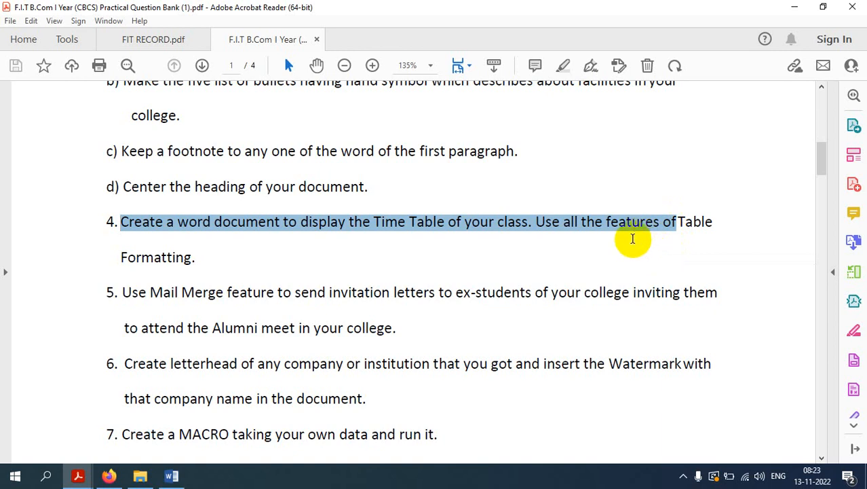
left_click(184, 479)
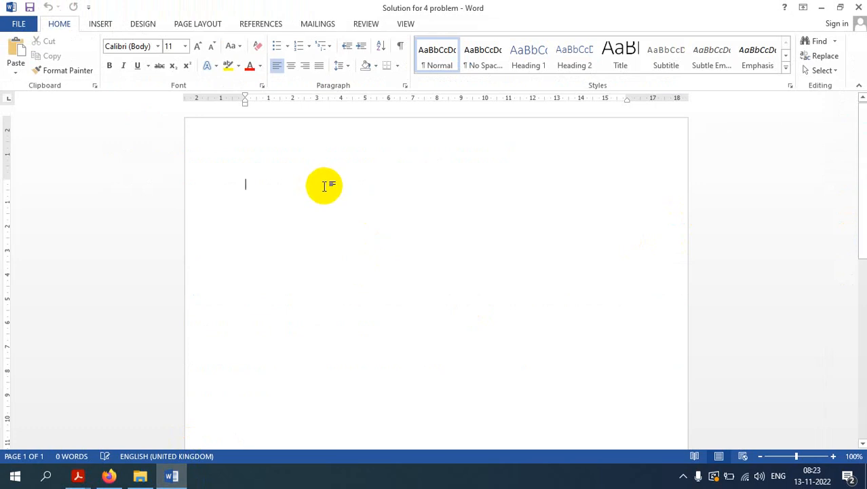
- Try inserting a table with 5 columns and 2 rows, and undo the insertion
left_click(98, 26)
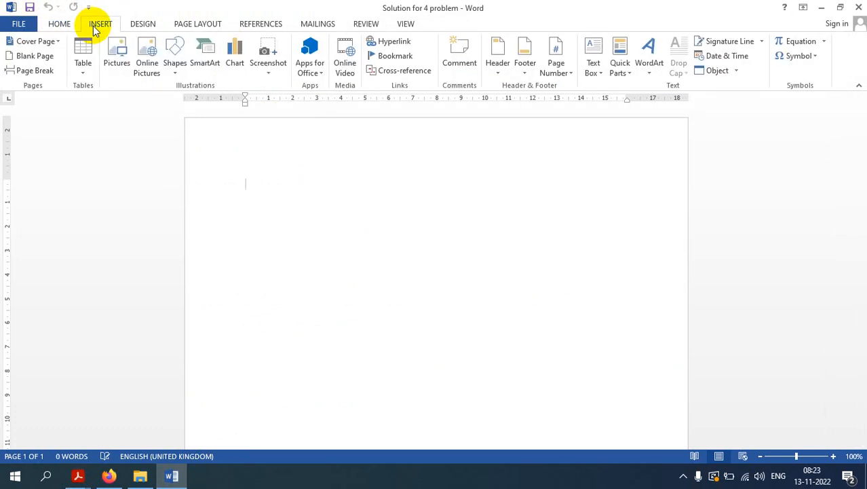
left_click(85, 73)
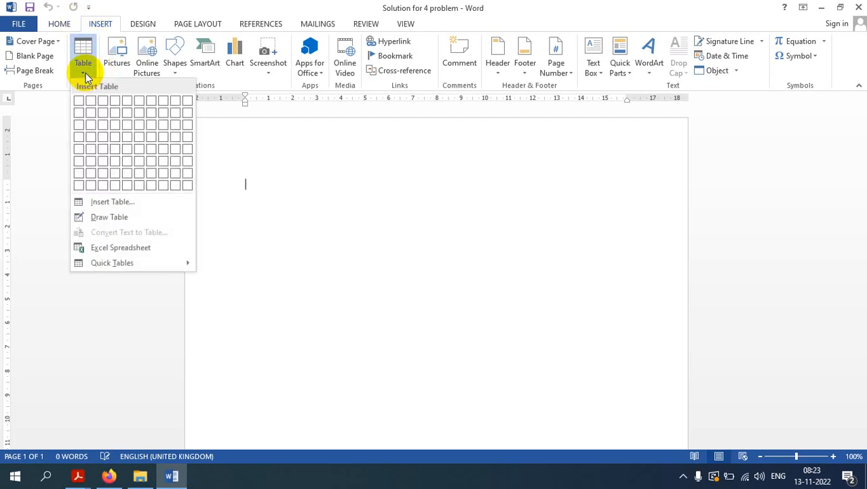
left_click(113, 202)
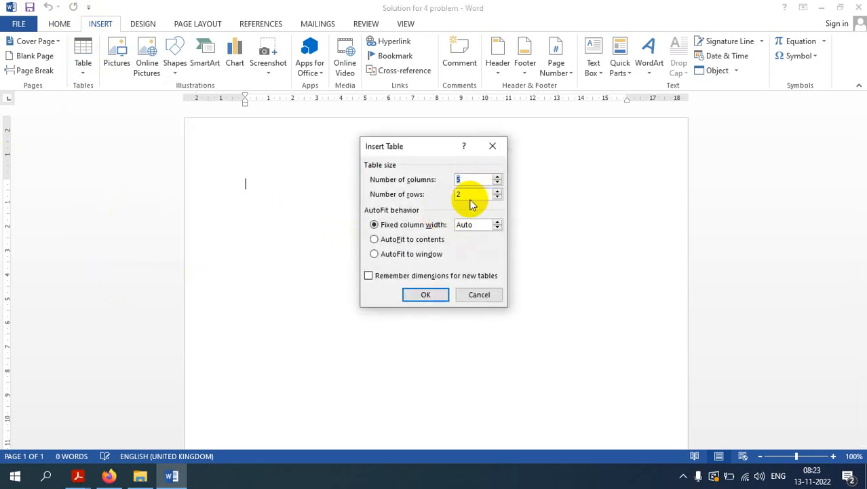
left_click(414, 296)
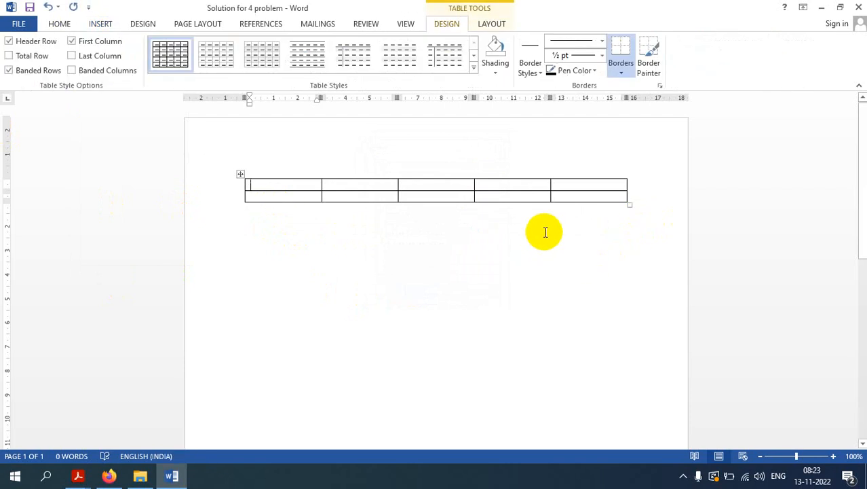
key("ctrl+z")
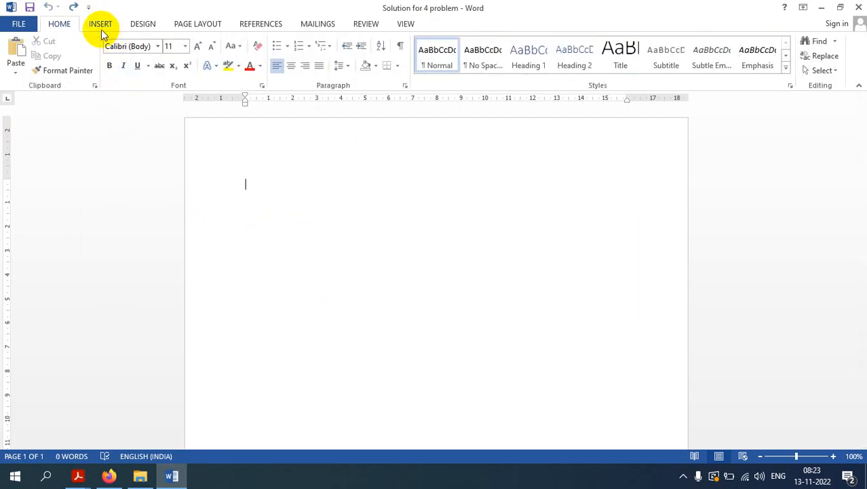
- Draw a table by hand about 16.1 cm wide and 7.3 cm high, with three columns, two rows and a horizontally split last header cell
left_click(100, 26)
left_click(84, 71)
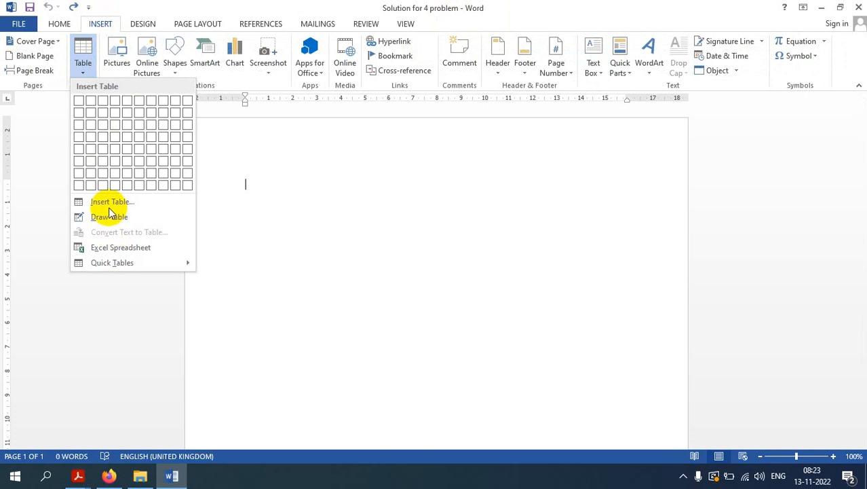
left_click(107, 217)
mouse_move(238, 186)
left_mouse_down()
mouse_move(556, 316)
mouse_move(623, 361)
left_mouse_up()
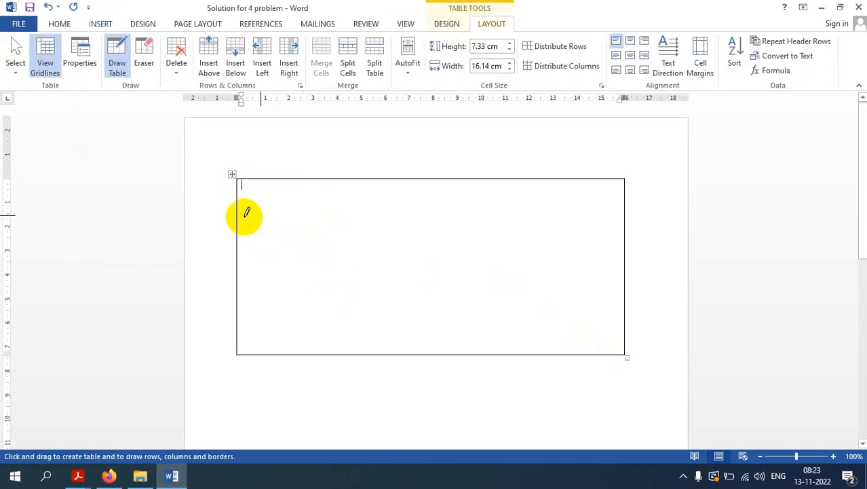
left_click_drag(238, 216, 536, 216)
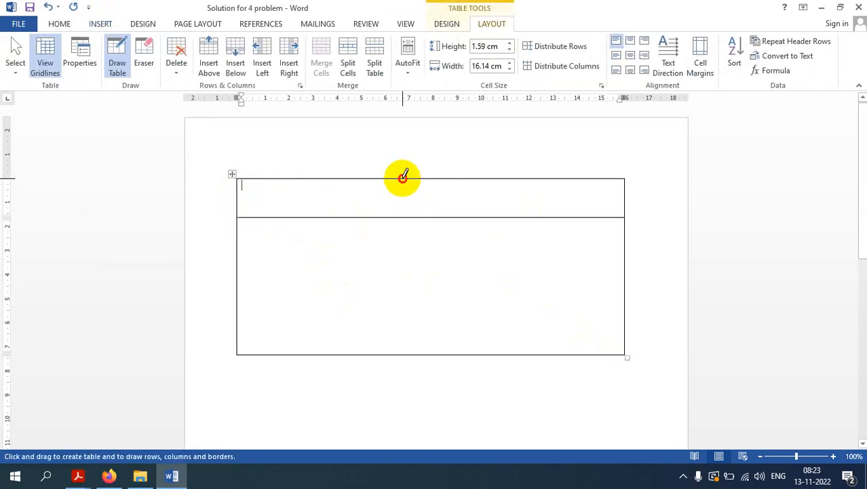
left_click_drag(402, 174, 403, 353)
left_click_drag(505, 178, 504, 261)
left_click_drag(507, 197, 623, 199)
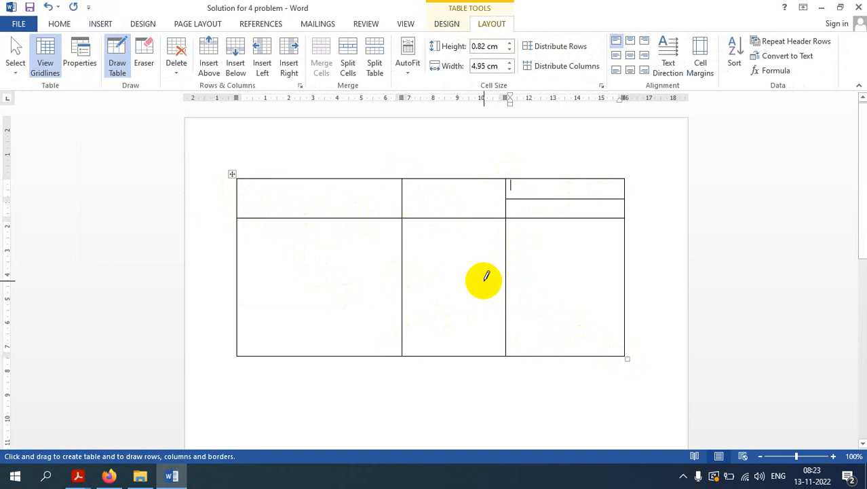
- Stop drawing and undo every line and the outline of the hand-drawn table
key("Escape")
key("ctrl+z")
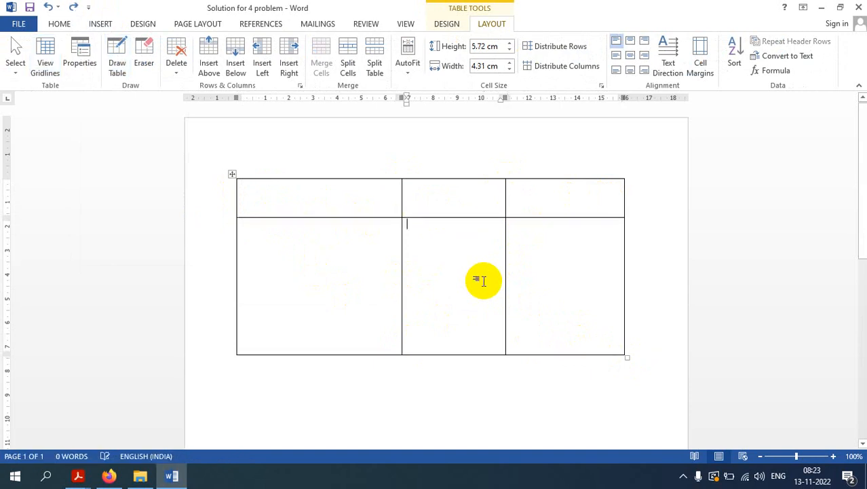
key("ctrl+z")
key("ctrl+z")
key("ctrl+z")
key("ctrl+z")
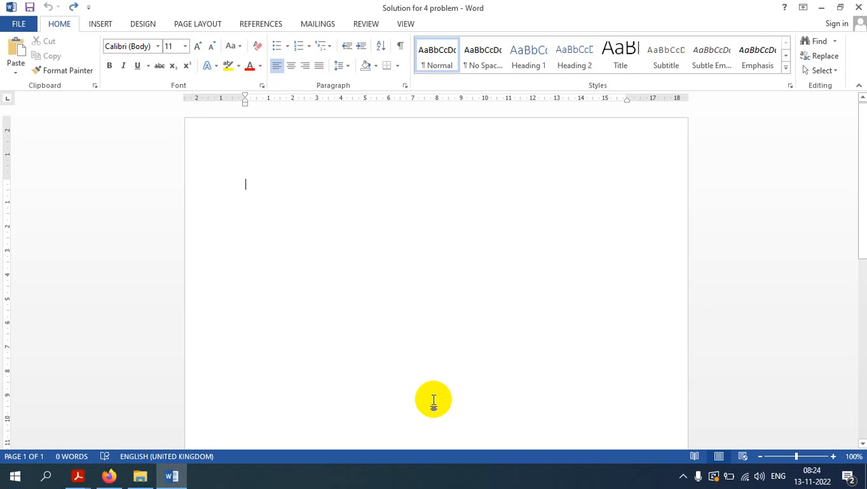
- Write the class periods 9.00 – 10.00 and 10.00 – 11.00 on the first line of the document
type("9.")
key("Return")
type("00")
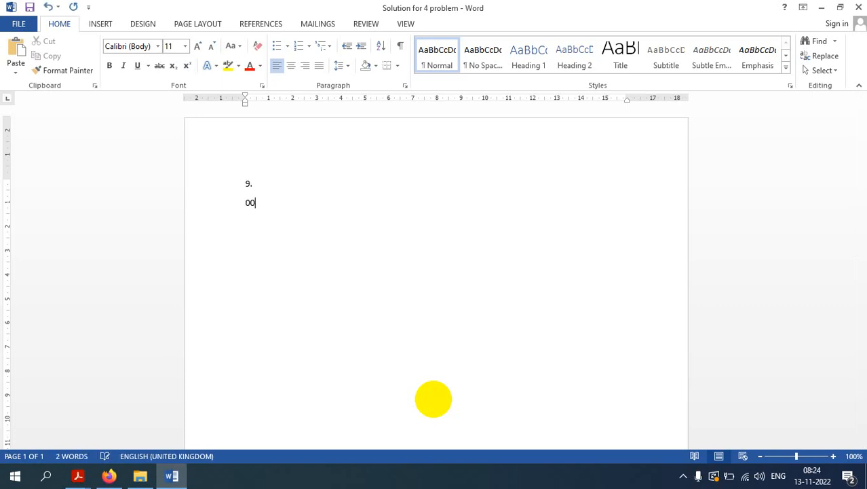
key("BackSpace")
key("BackSpace")
key("BackSpace")
type("0")
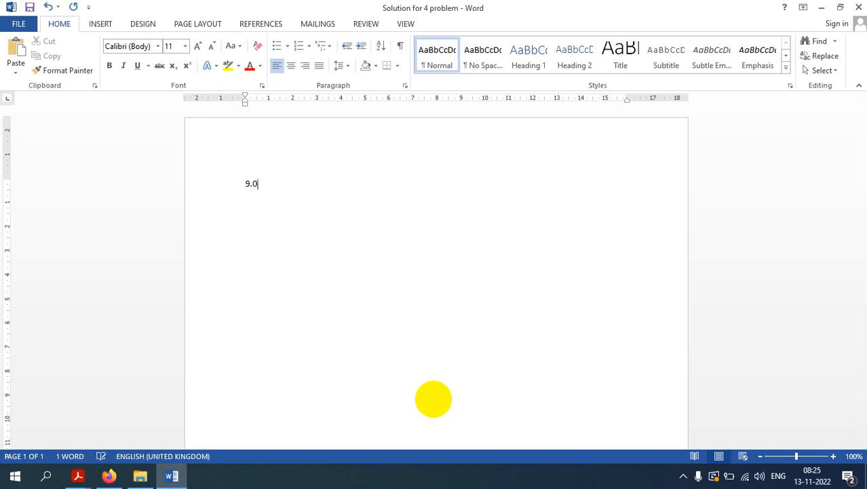
type("0 - 9")
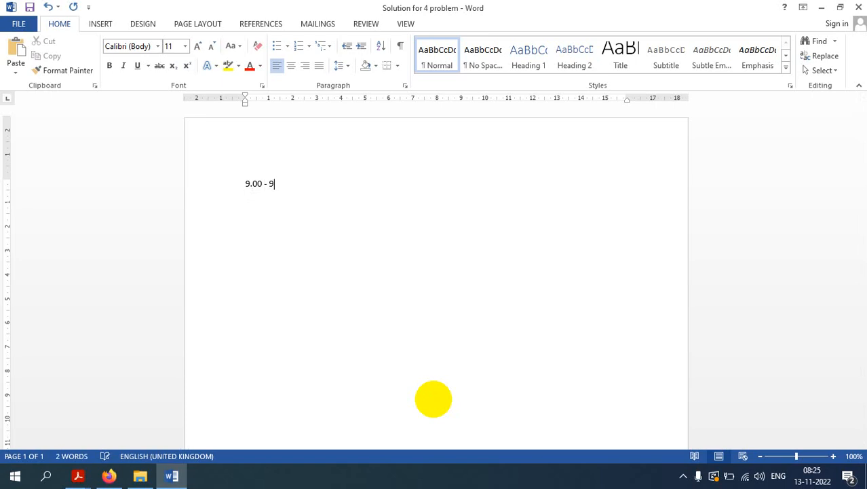
key("BackSpace")
type("10.00 1000")
key("BackSpace")
key("BackSpace")
type(".00 -")
type(" 11.00 ")
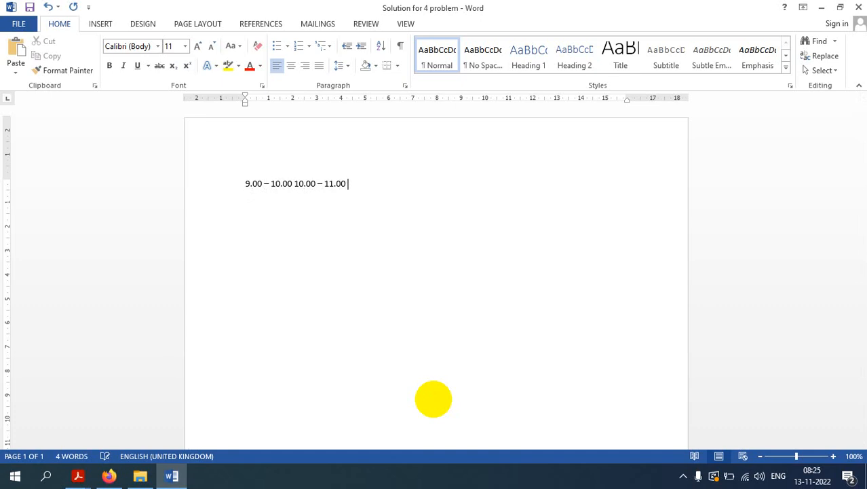
- Continue the line with the periods 11.00 -12.00, 12.00 – 12.15, 12.15 – 1.00 and 1.00 – 1.45
type("11-")
key("BackSpace")
type(".00")
type(" -12.00 12.00 -")
type(" 12.15")
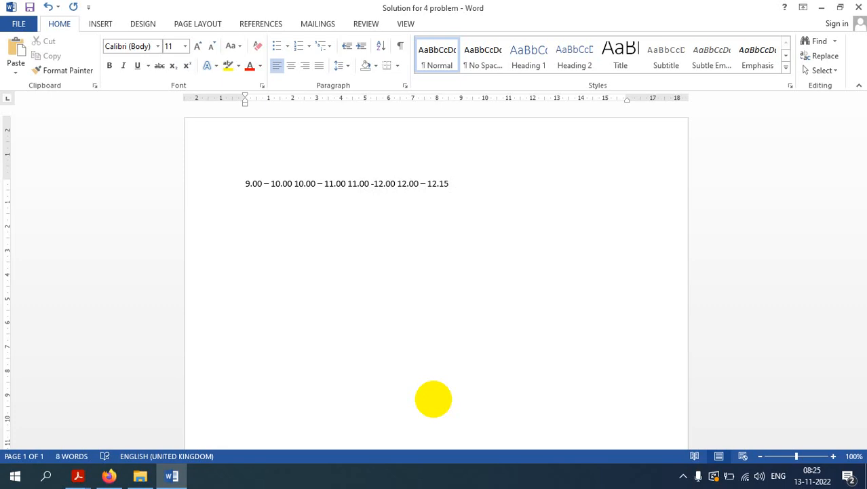
type(" 12.15")
type(" - 1.00")
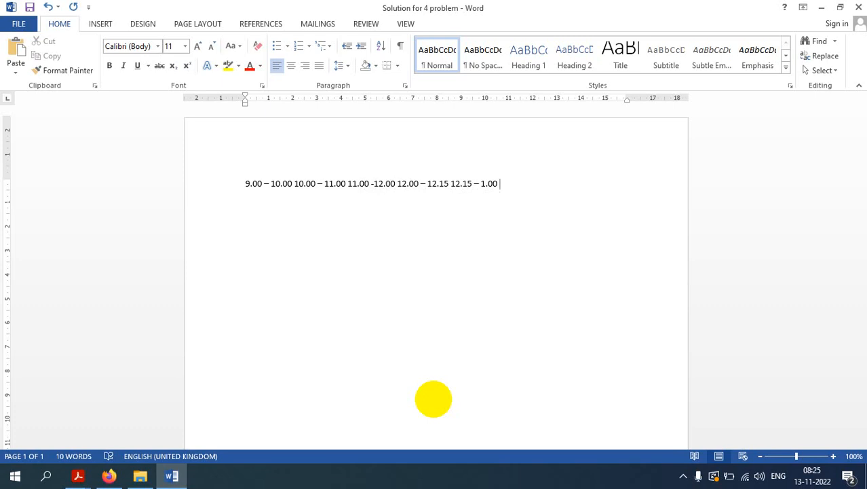
type(" 1.00 - 1.45")
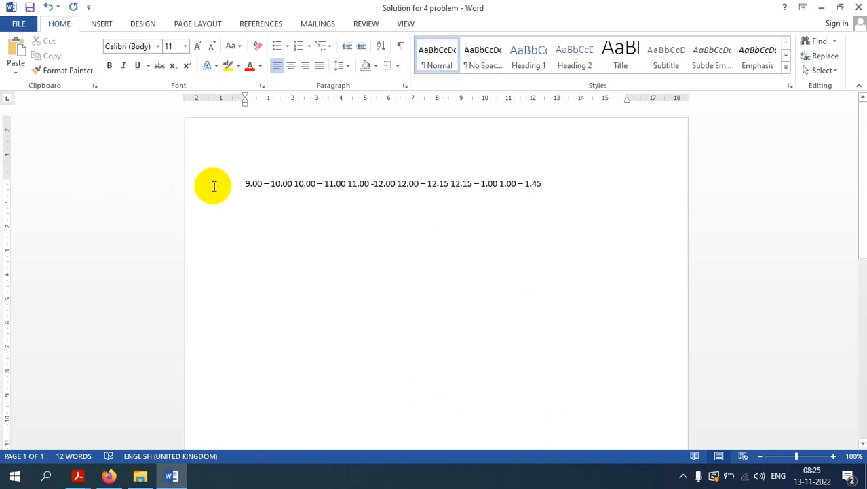
- Highlight the time periods one after another, and undo the accidental move of the 11.00 -12.00 period
left_click_drag(244, 187, 294, 182)
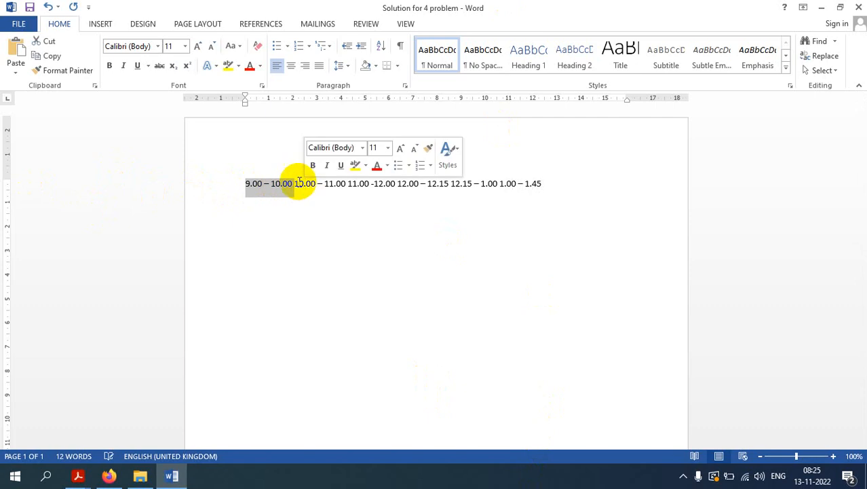
left_click_drag(294, 182, 465, 184)
left_click(519, 182)
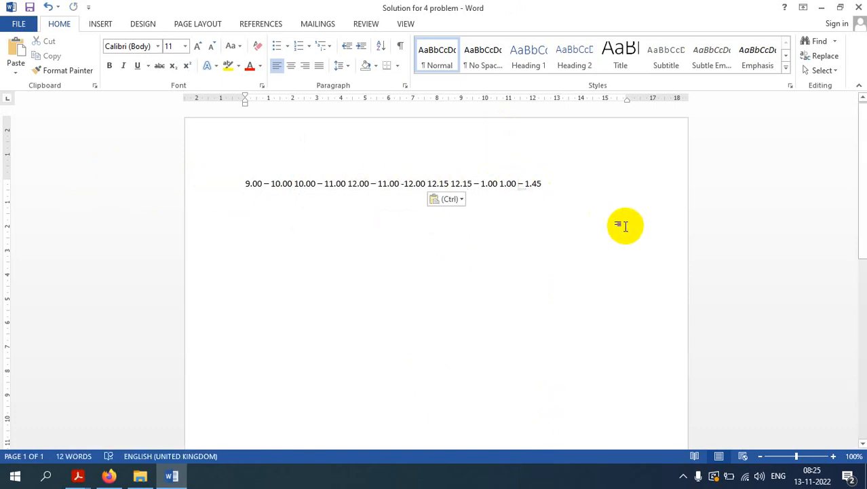
key("ctrl+z")
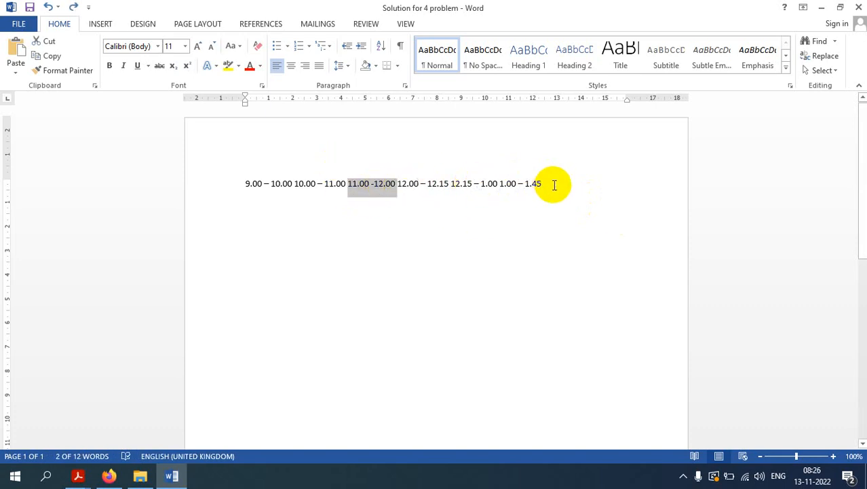
- Delete the whole line of time periods from the document
left_click(522, 178)
left_click_drag(521, 177, 243, 183)
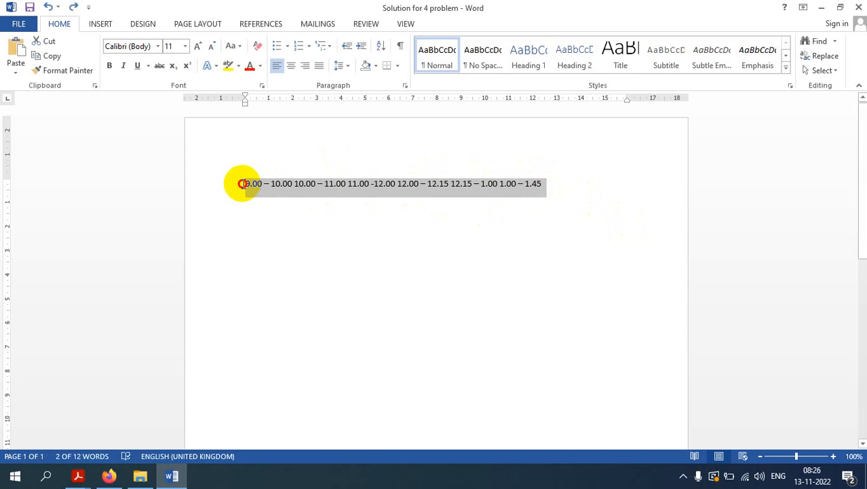
left_click(239, 193)
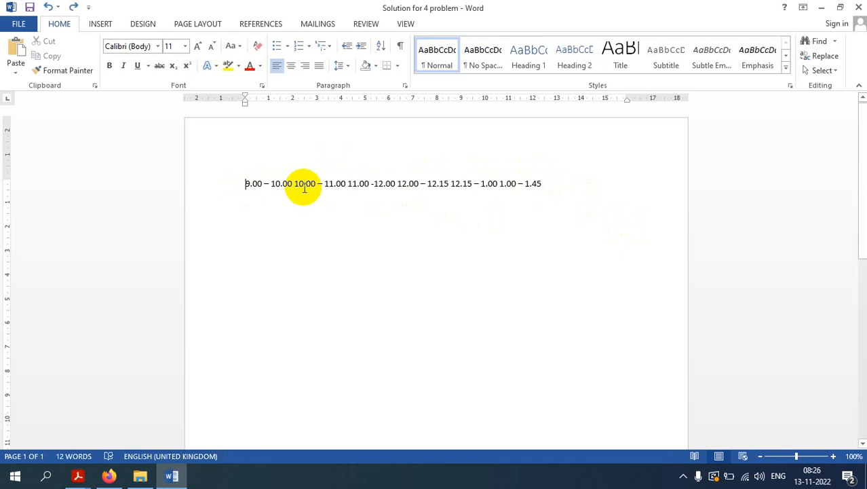
left_click(514, 178)
left_click_drag(514, 178, 241, 188)
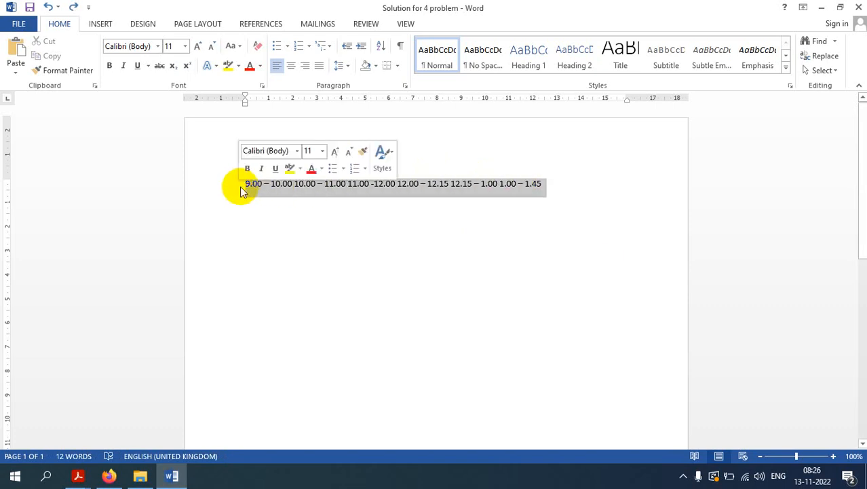
key("Delete")
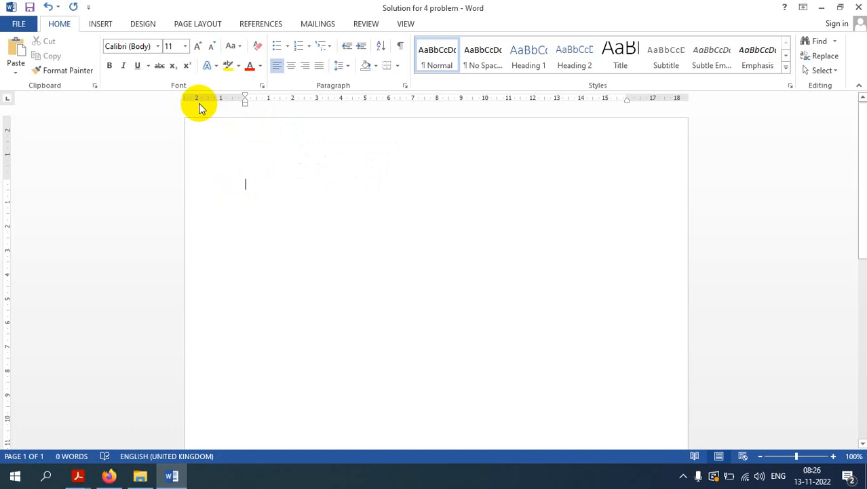
- Insert a table with 7 columns and 6 rows, keeping the automatic fixed column width
left_click(108, 30)
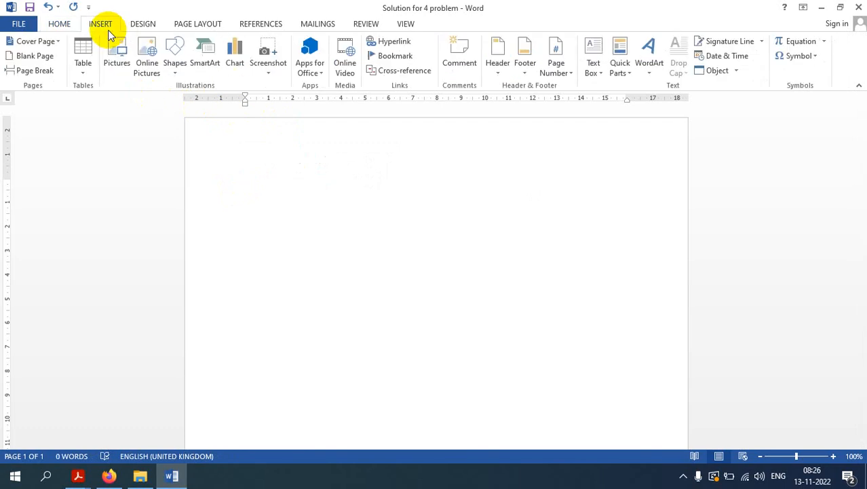
left_click(80, 75)
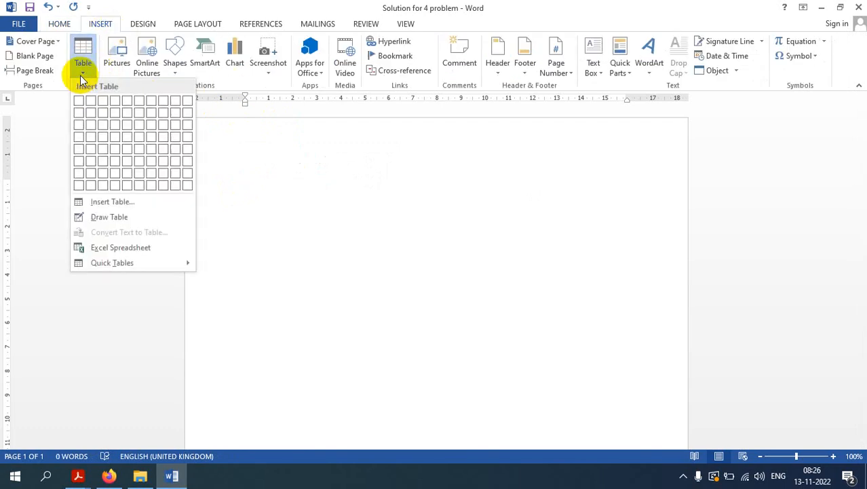
left_click(116, 202)
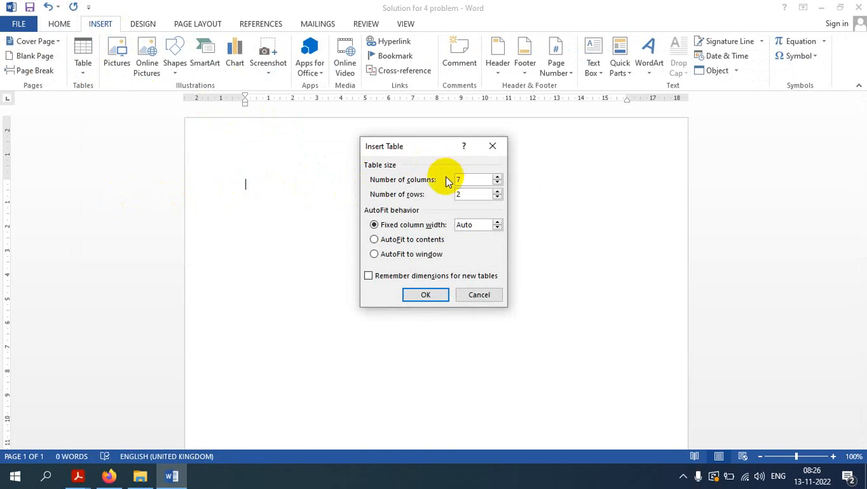
type("7")
key("Tab")
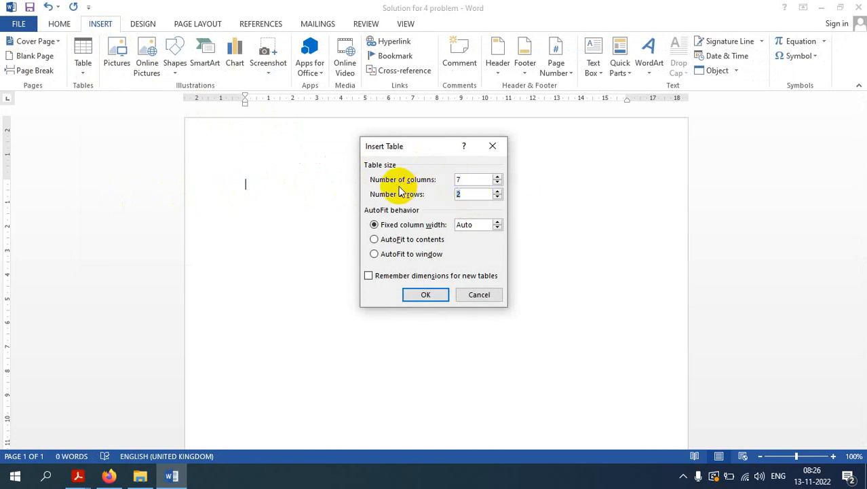
type("6")
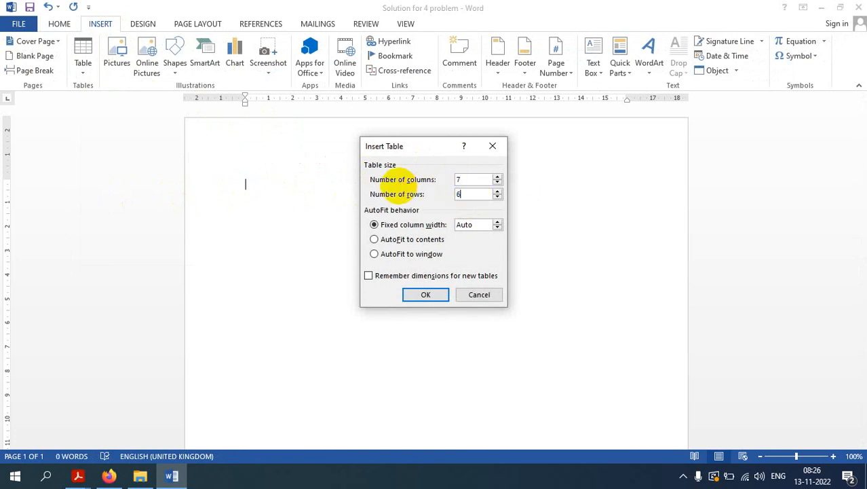
left_click(426, 299)
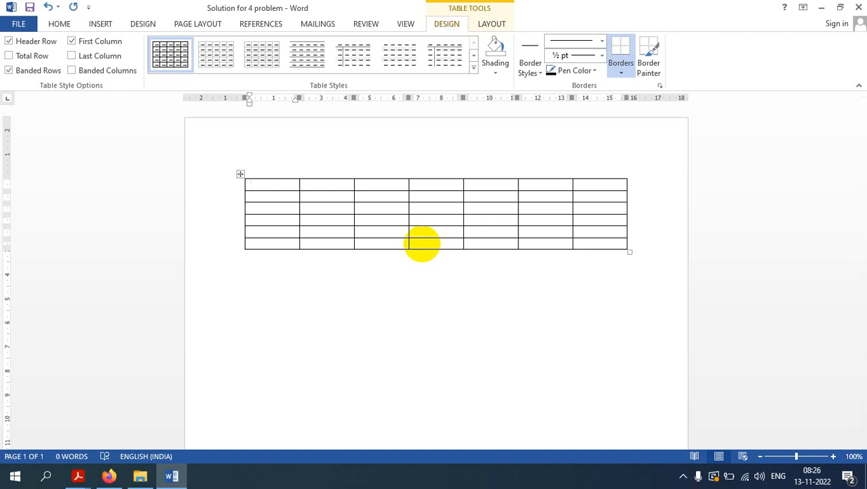
- Enter Time in the first cell of the table
type("Time")
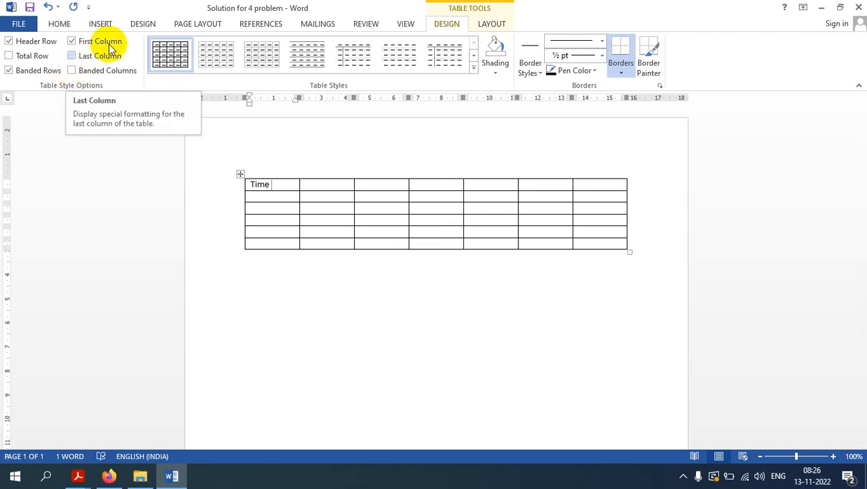
- Try to draw a dividing line inside the Time cell with the Draw Table tool
left_click(99, 22)
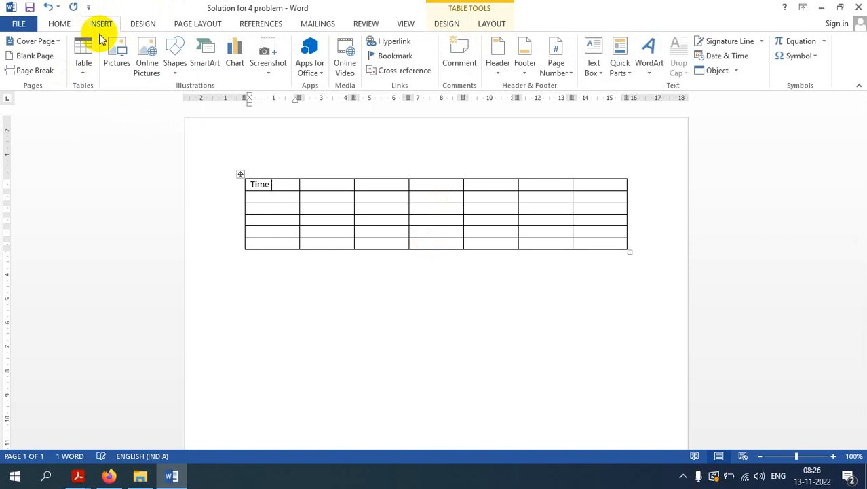
left_click(86, 77)
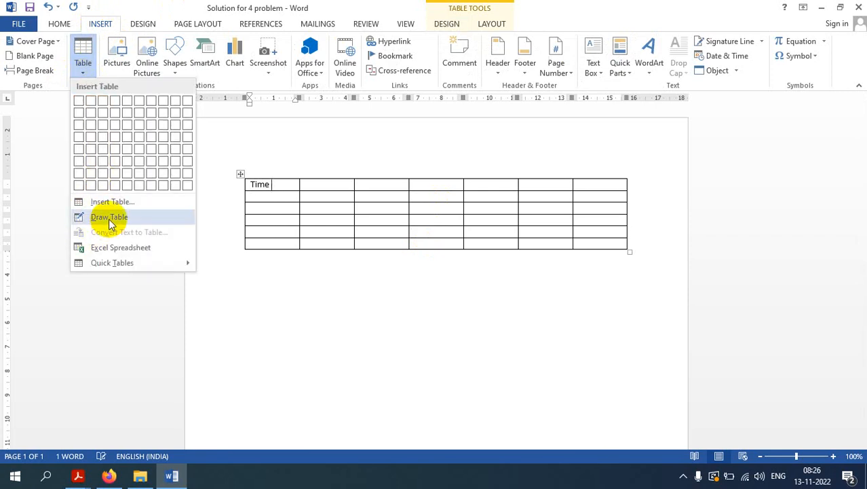
left_click(108, 217)
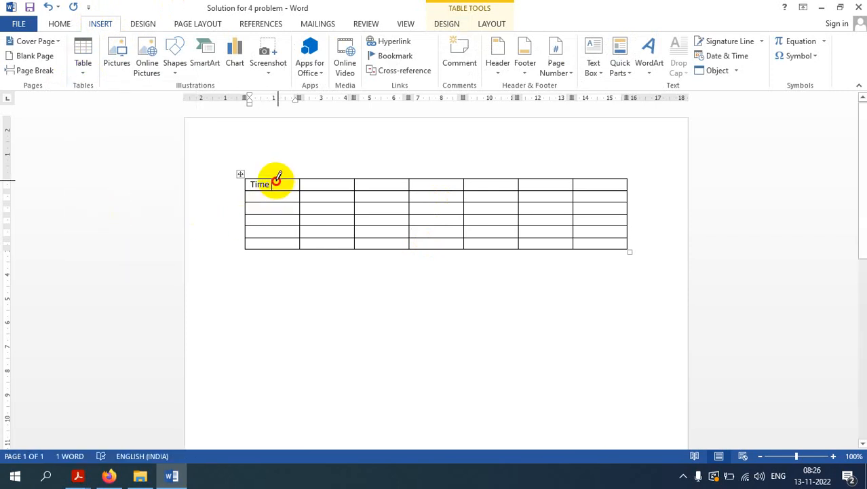
left_click_drag(265, 192, 272, 181)
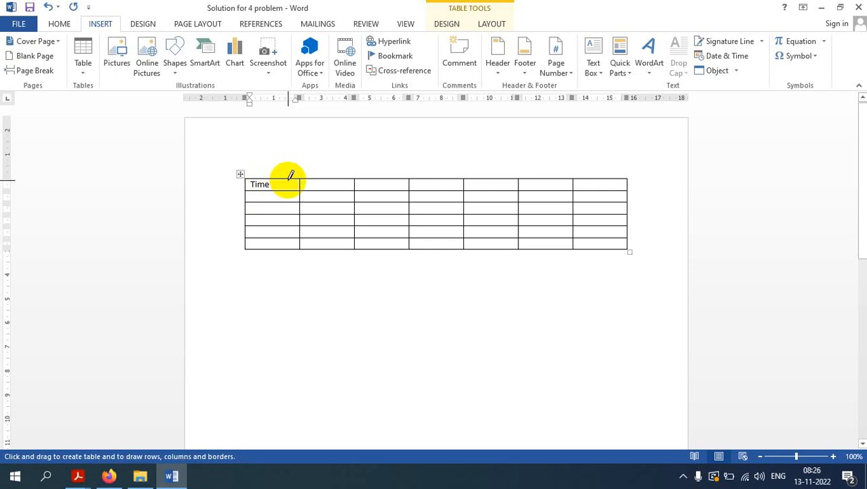
left_click(273, 180)
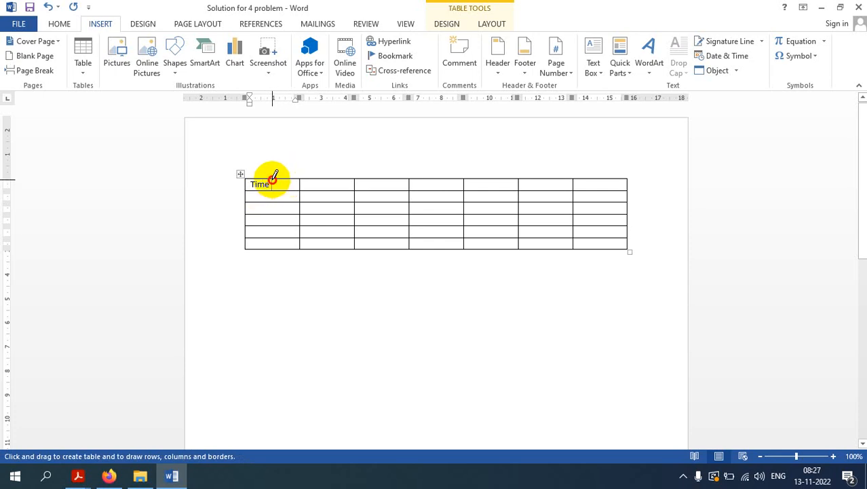
left_click_drag(273, 180, 273, 194)
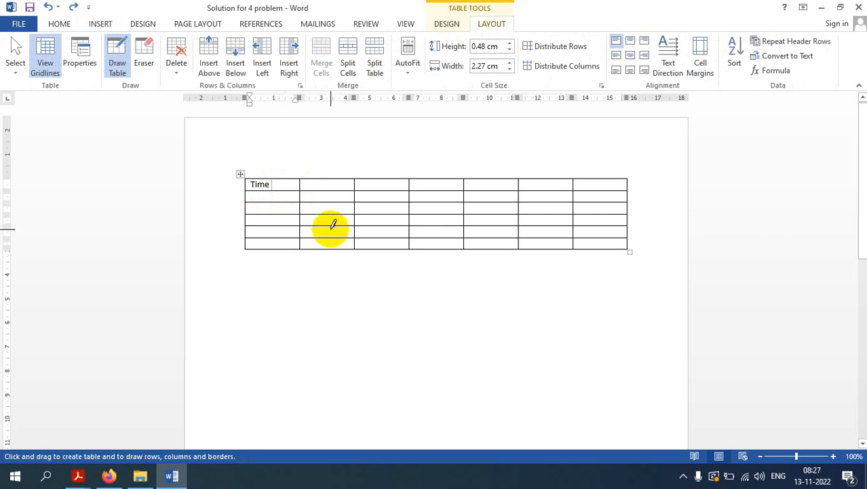
key("Escape")
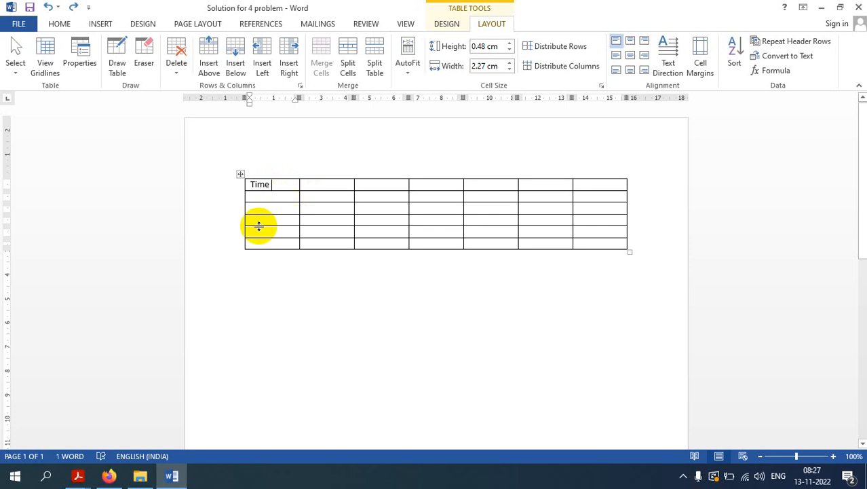
key("BackSpace")
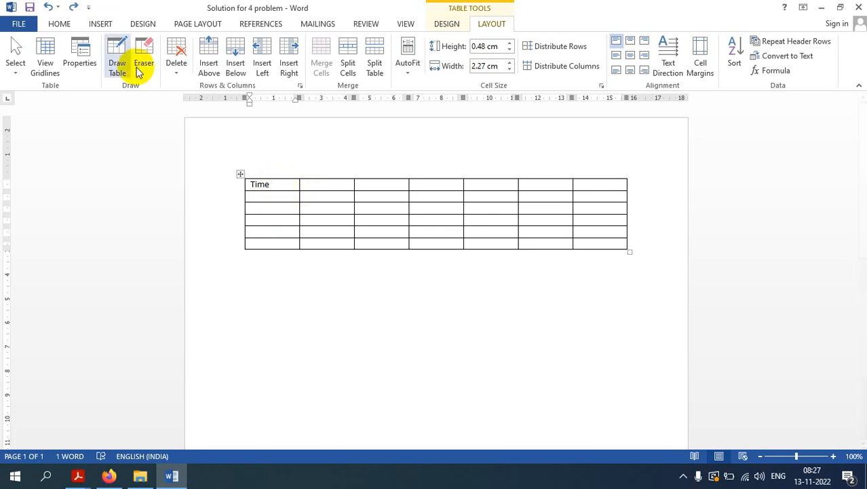
- Draw a horizontal line across the Time cell to split it into an upper and a lower cell
left_click(116, 63)
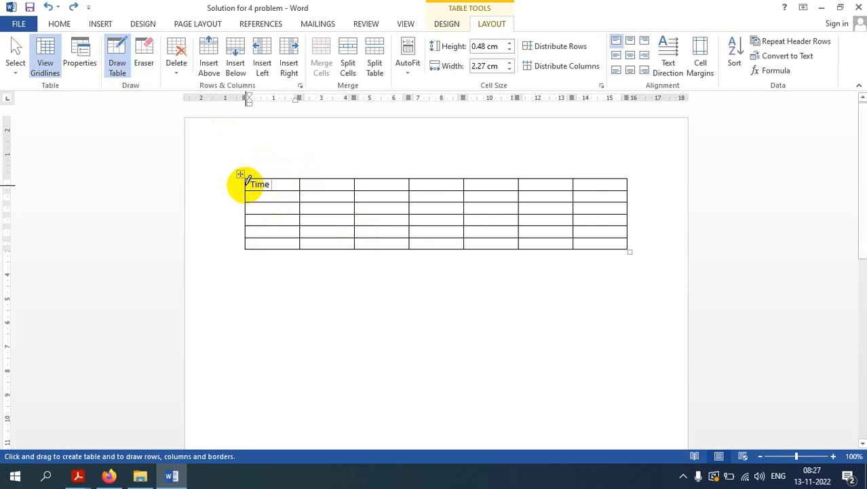
left_click_drag(244, 182, 296, 185)
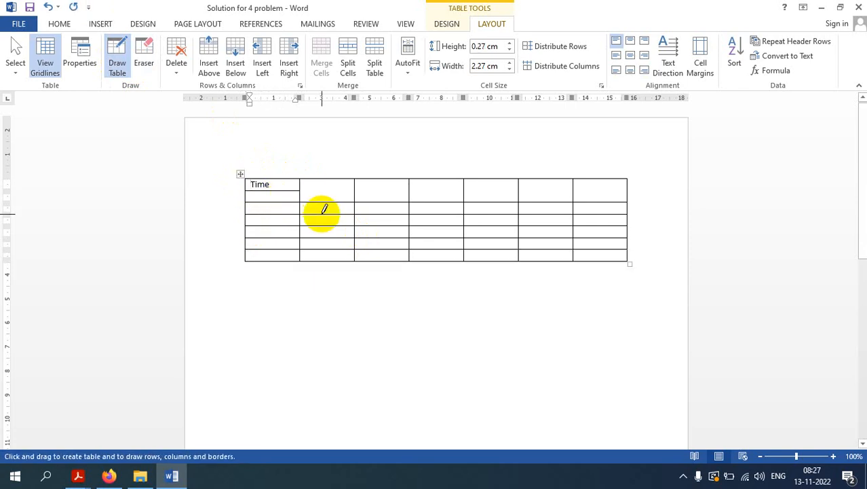
key("Escape")
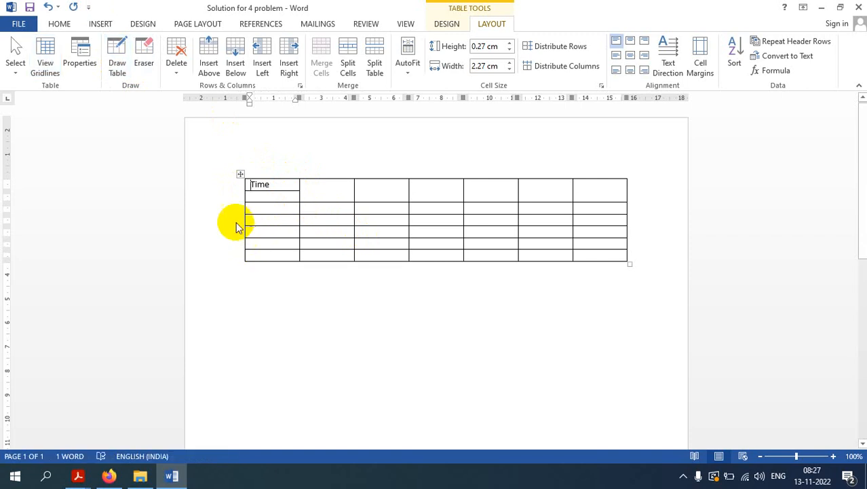
- Change the Time heading to Timing and enter Subjects in the small cell directly beneath it
left_click(284, 186)
key("BackSpace")
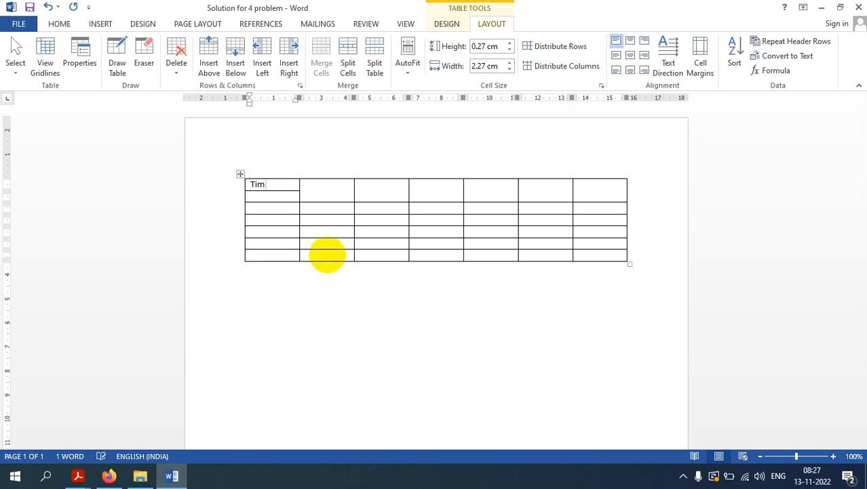
type("ing")
key("Return")
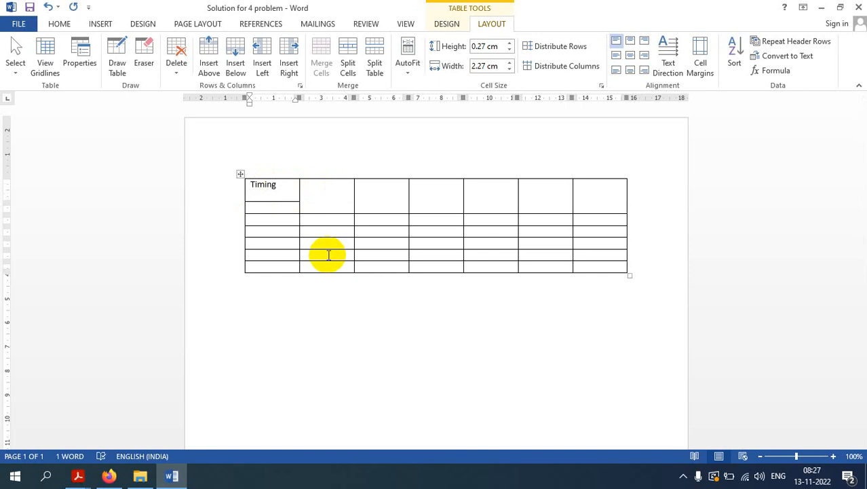
key("BackSpace")
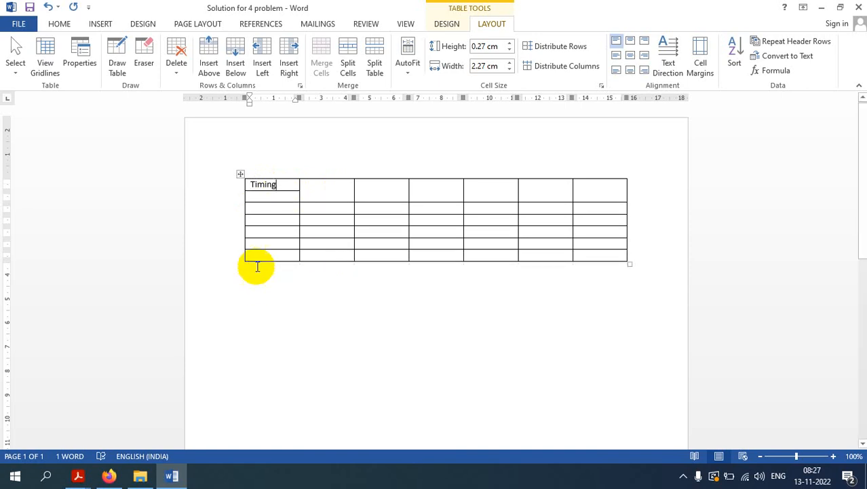
left_click(257, 197)
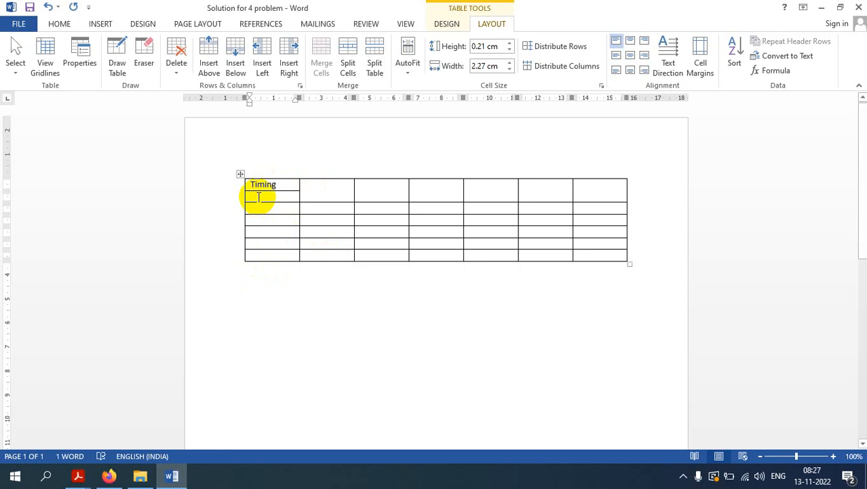
type("Subjects")
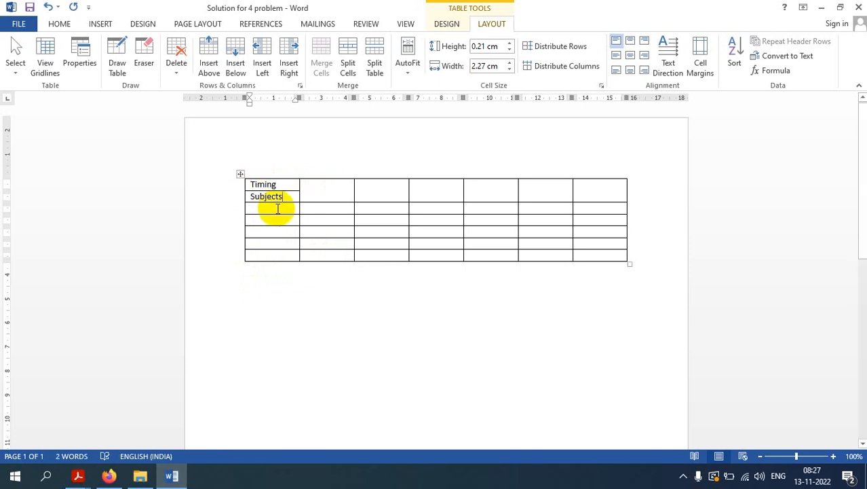
- Enter English and Second Language in the next two cells of the first column
left_click(274, 211)
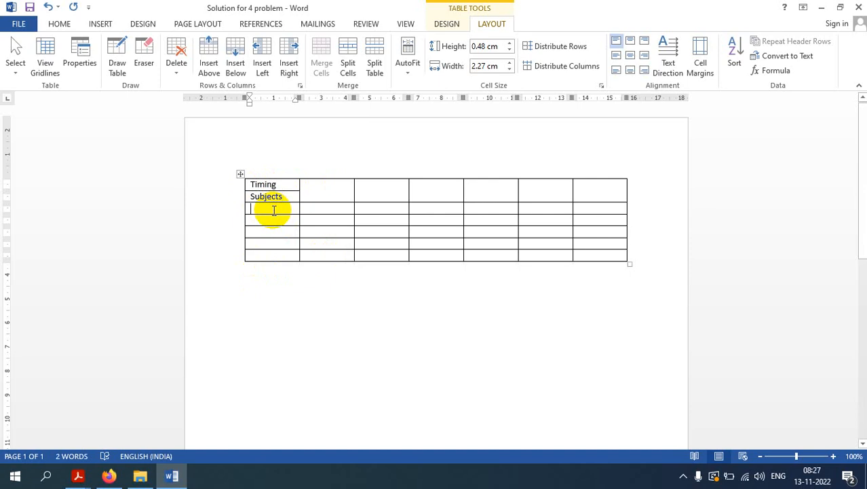
type("English")
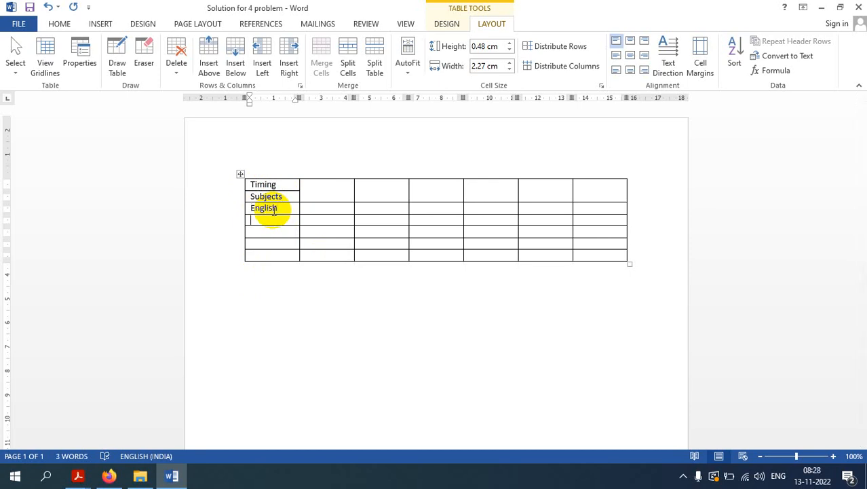
type("Second Language")
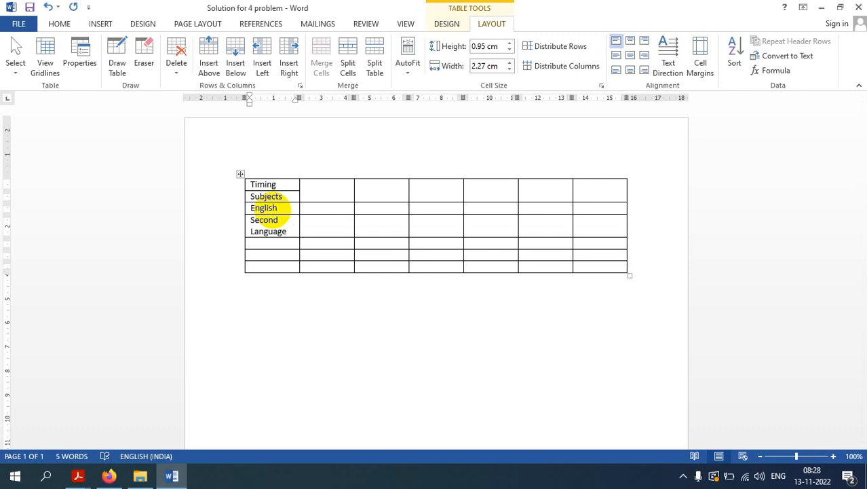
- Enter Financial Accounting in the first-column cell below Second Language, with I on a separate line
key("Down")
type("Financial Accoun")
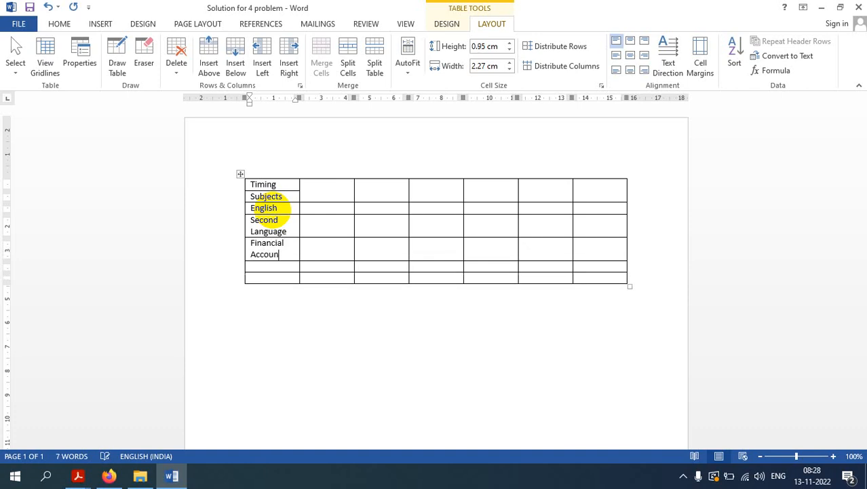
type("timg")
key("BackSpace")
type("ng")
key("Return")
type("- I")
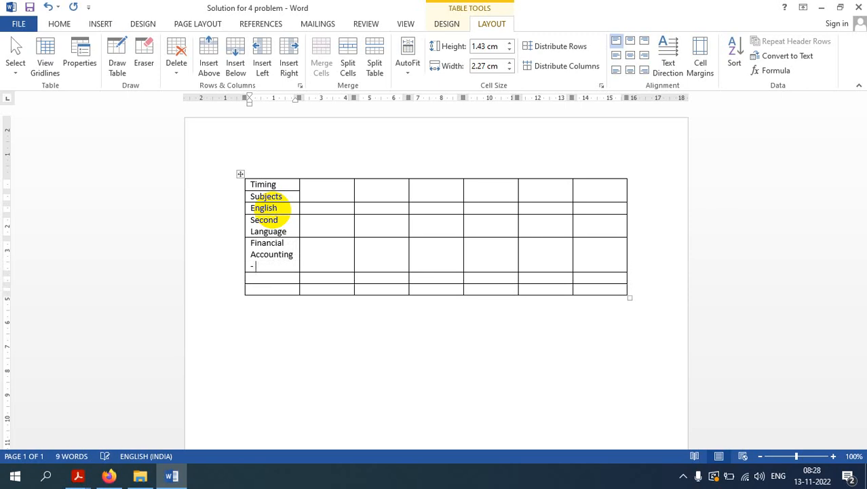
key("BackSpace")
key("BackSpace")
key("BackSpace")
key("BackSpace")
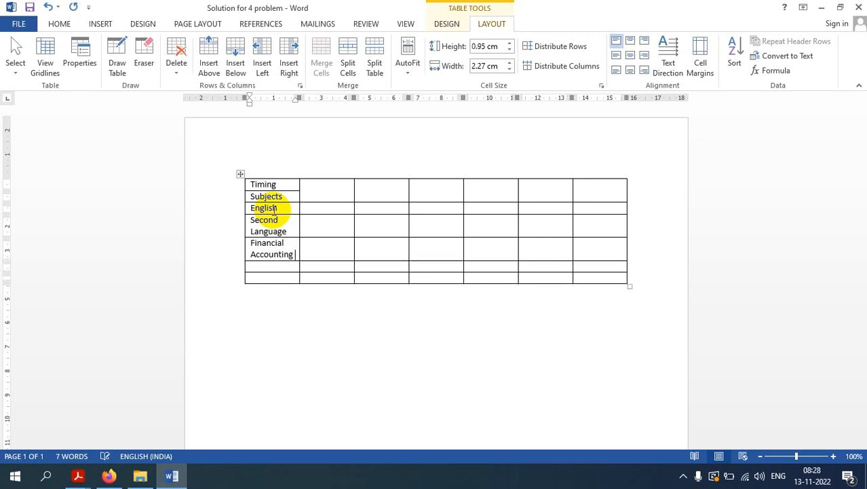
key("Return")
type("I")
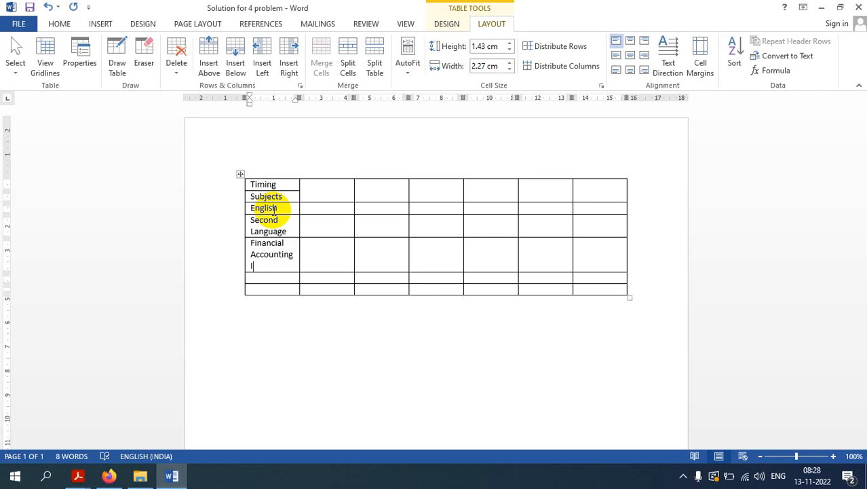
- Enter B in the next first-column cell and replace the Financial Accounting I entry above it with F.A. - I
left_click(259, 278)
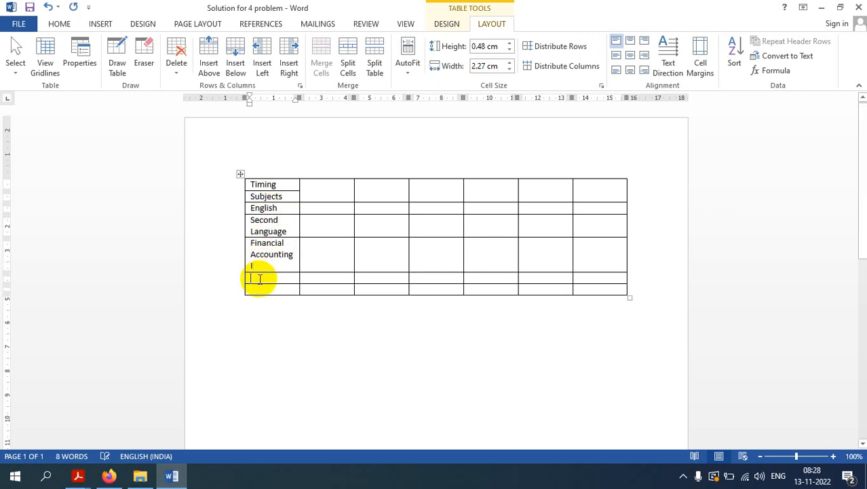
type("B")
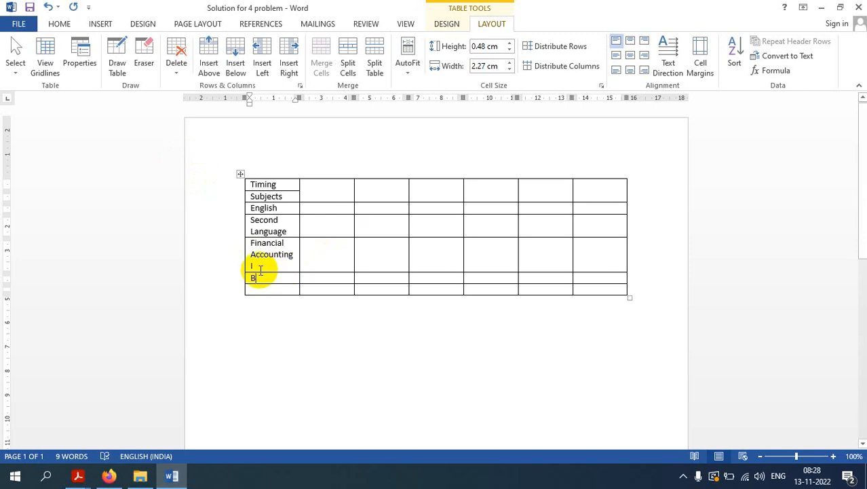
left_click(243, 257)
left_click_drag(244, 256, 238, 238)
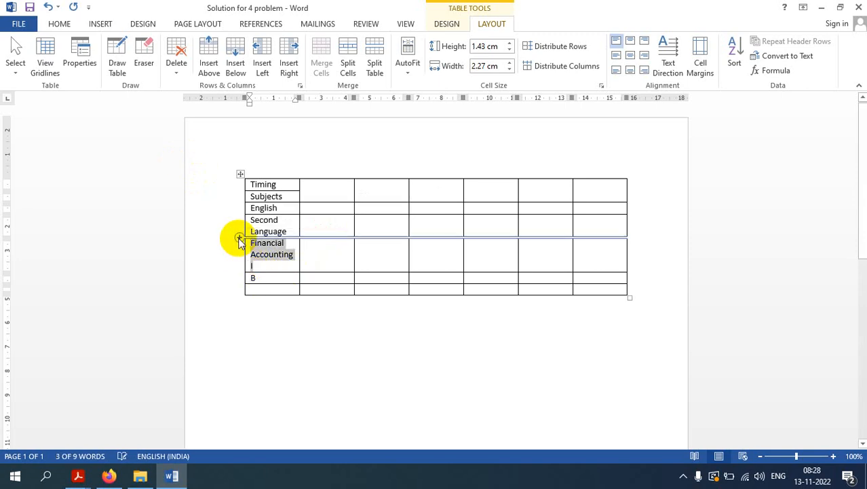
key("Delete")
type("F.A.")
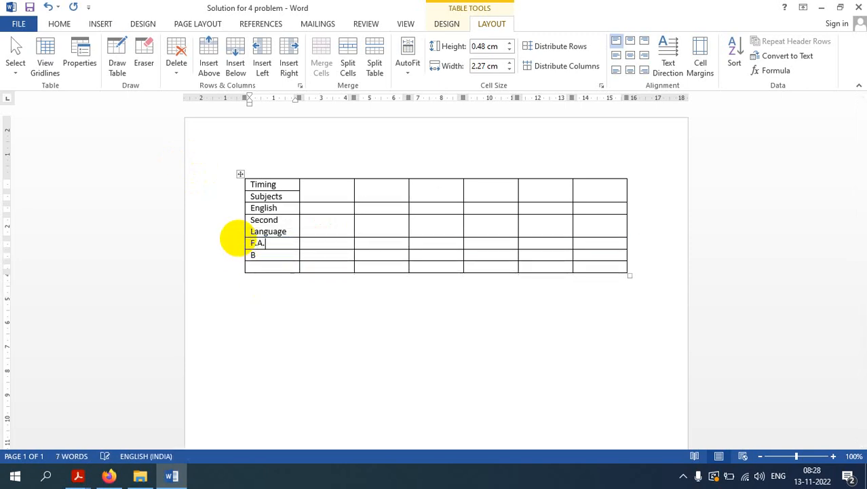
type(" - I")
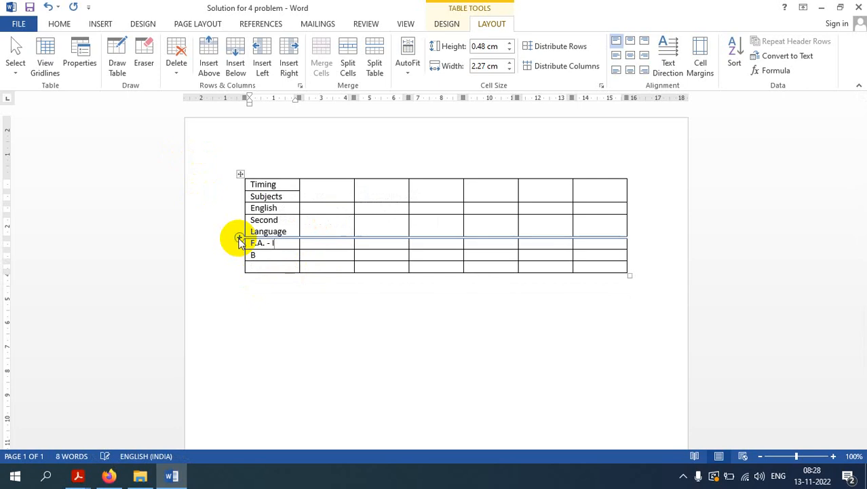
- Complete the B entry as B.O.M and enter F.I.T in the last cell of the first column
left_click(278, 254)
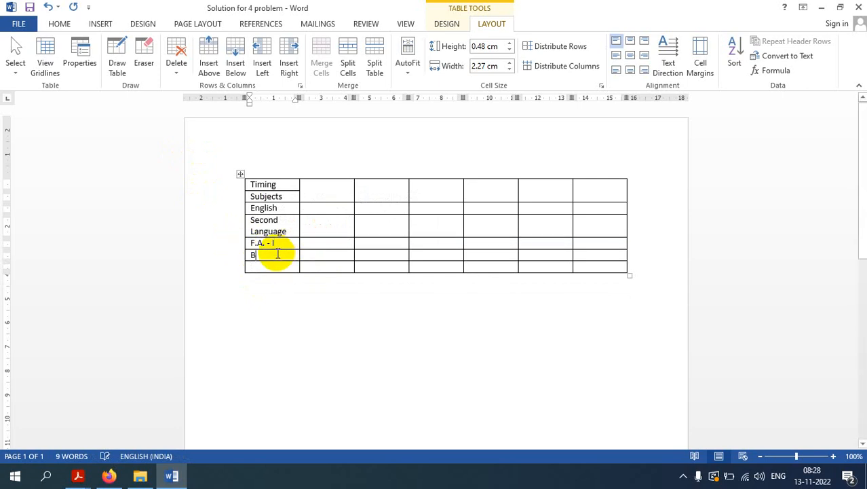
type(".O")
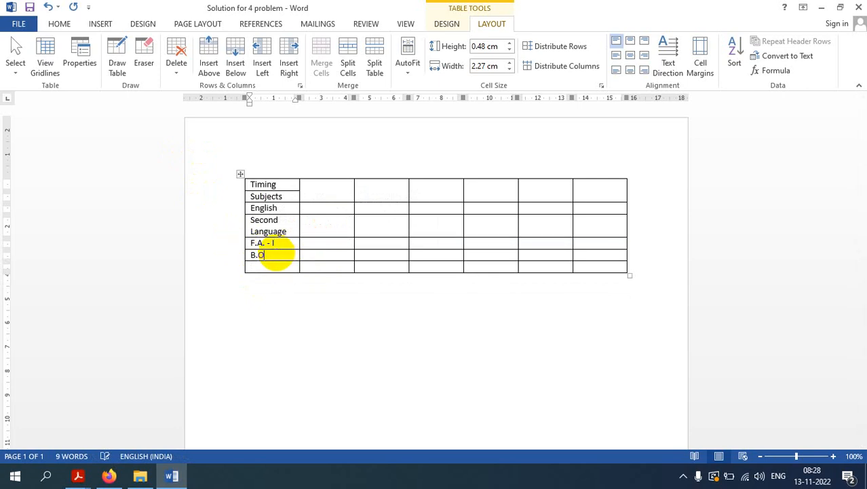
type(".M")
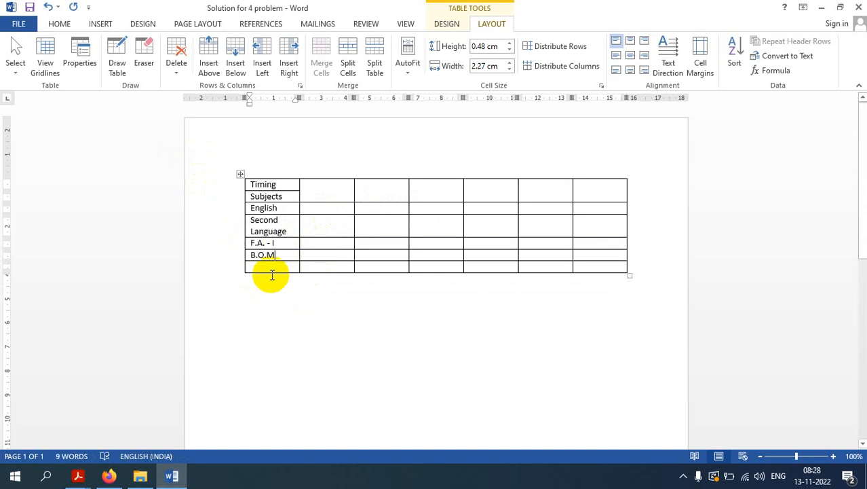
left_click(274, 269)
type("F")
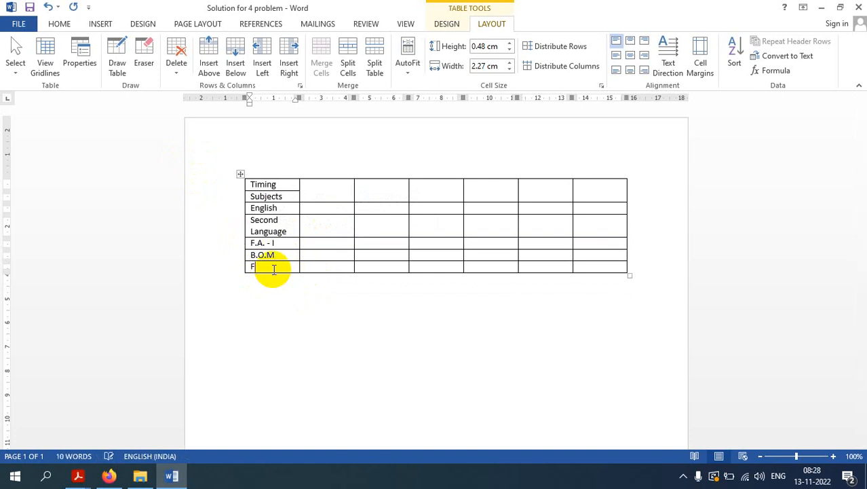
type(".I.T")
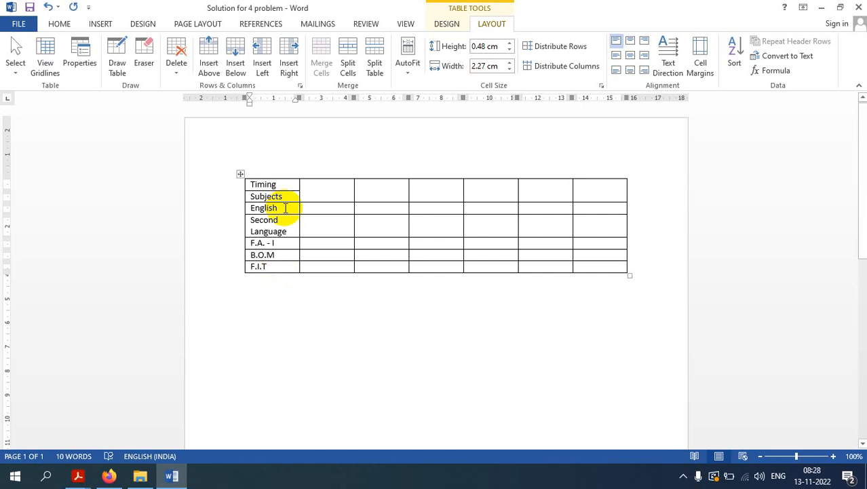
left_click(288, 198)
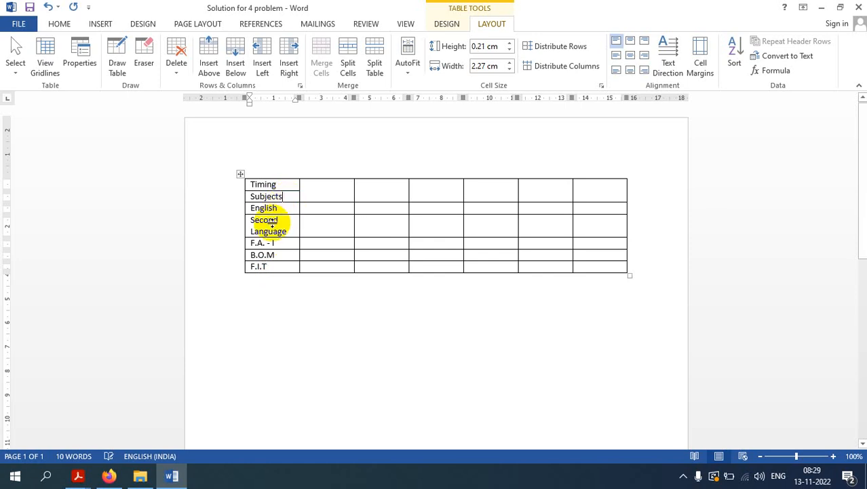
- Enter the timings 9.00-10.00, 10.00-11.00 and 11.00-12.00 in the three cells beside Timing
left_click(330, 191)
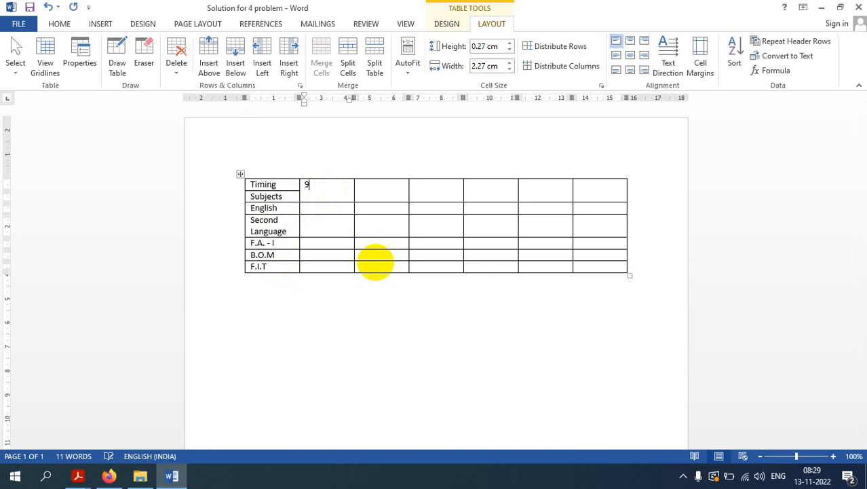
type(".00-10.00")
key("Tab")
type("10.00")
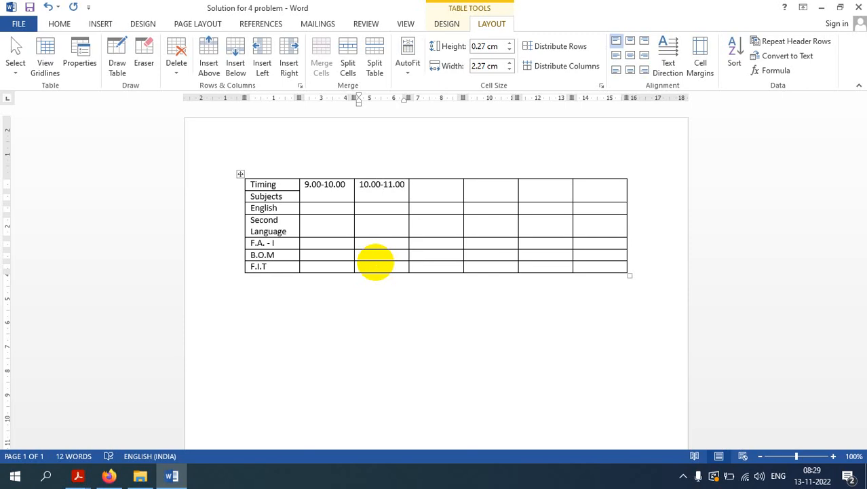
type("-11.00")
key("Tab")
type("11.00-12.")
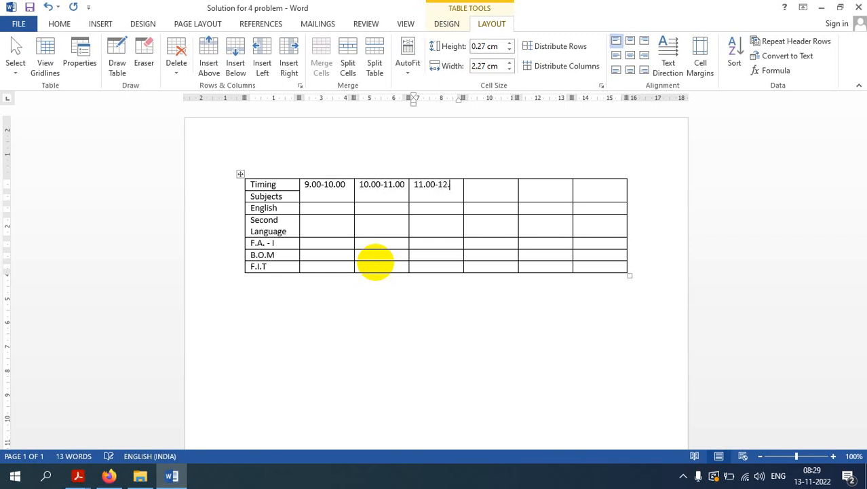
type("00")
- Complete the timing row with 12.00-12.15, 12.15-1.00 and 1.00-1.45 in its last three cells
key("Tab")
type("12.00-12.15")
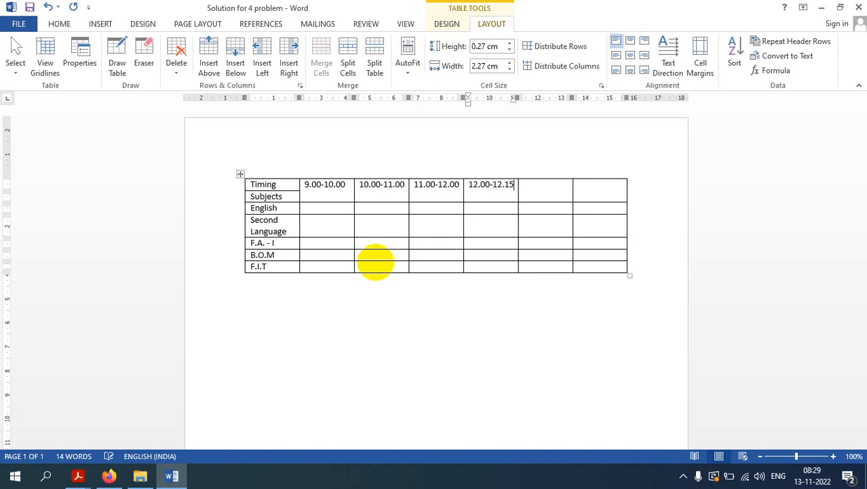
key("Tab")
type("12.15-1.00")
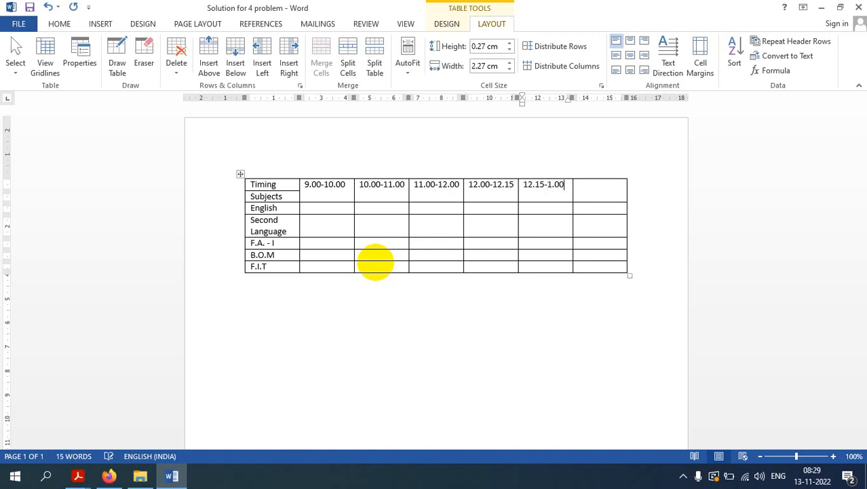
key("Tab")
type("1.")
type("00-1.15")
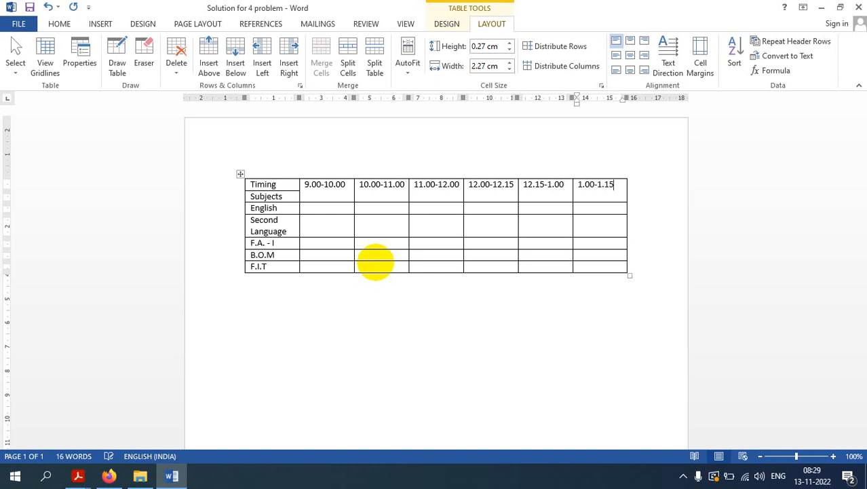
key("BackSpace")
key("BackSpace")
type("45")
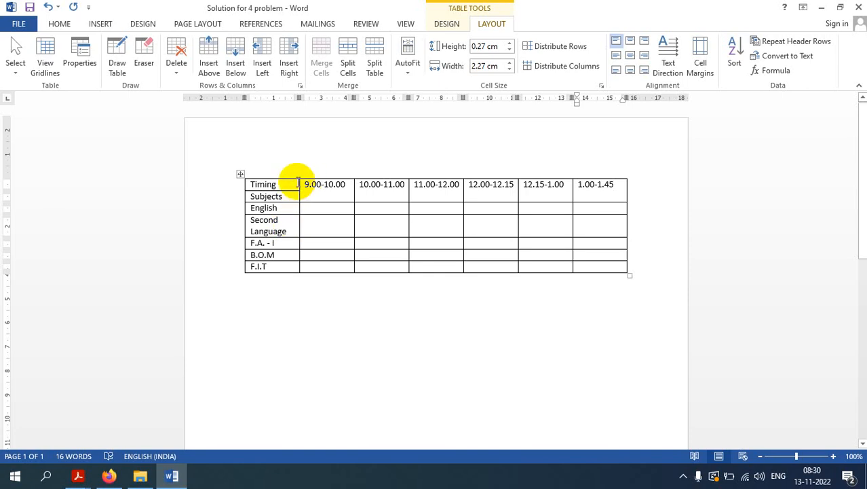
- Widen the subjects column to fit Second Language on one line, and widen the 9.00-10.00 and 10.00-11.00 columns to fit their timings
left_click_drag(300, 182, 336, 184)
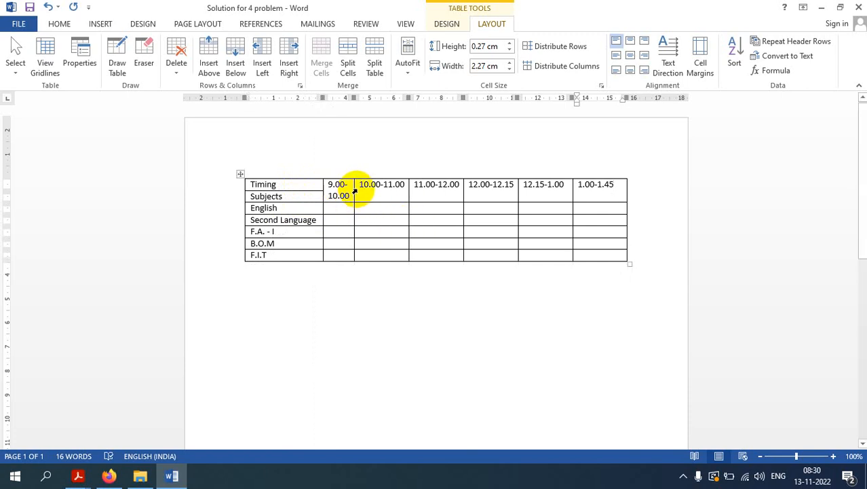
left_click_drag(353, 193, 427, 193)
left_click(426, 192)
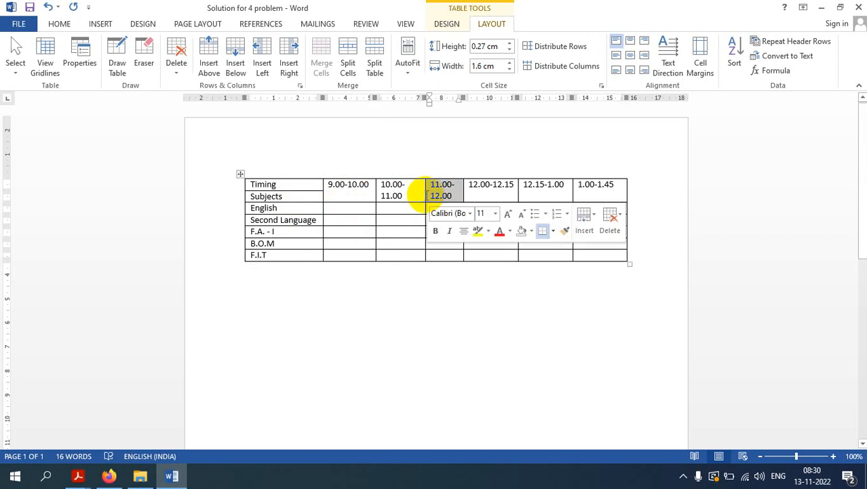
left_click(423, 192)
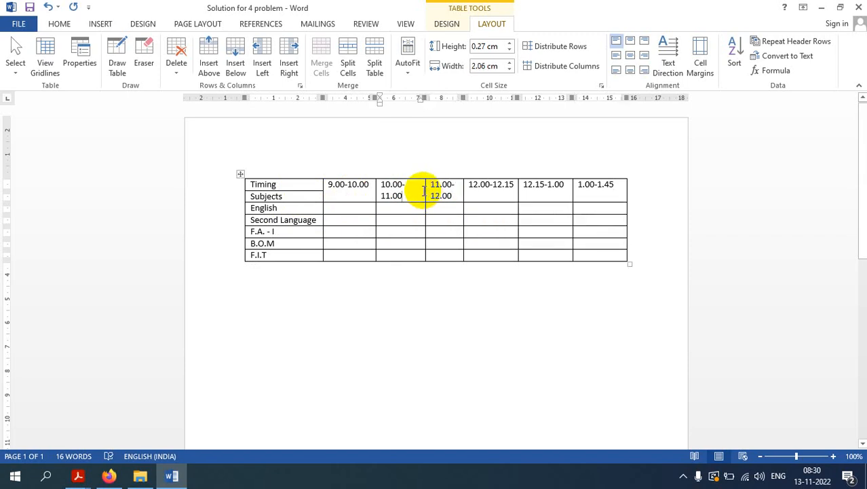
left_click_drag(424, 190, 433, 188)
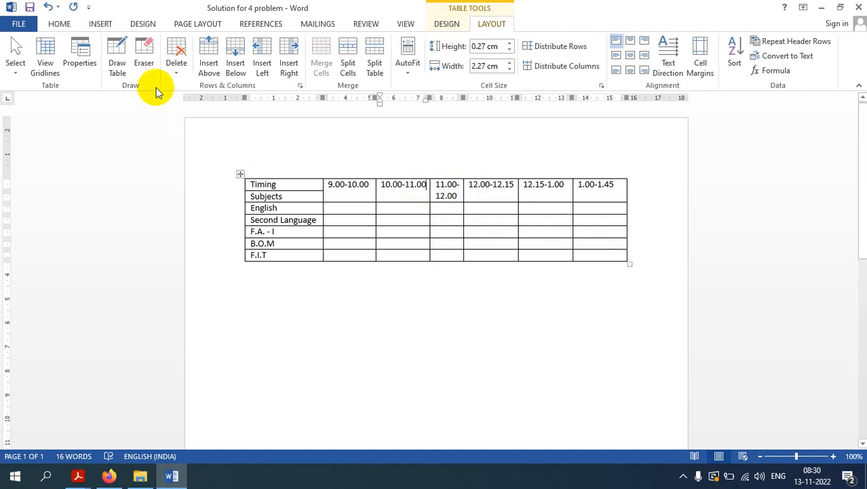
- Change the page orientation to Landscape
left_click(198, 24)
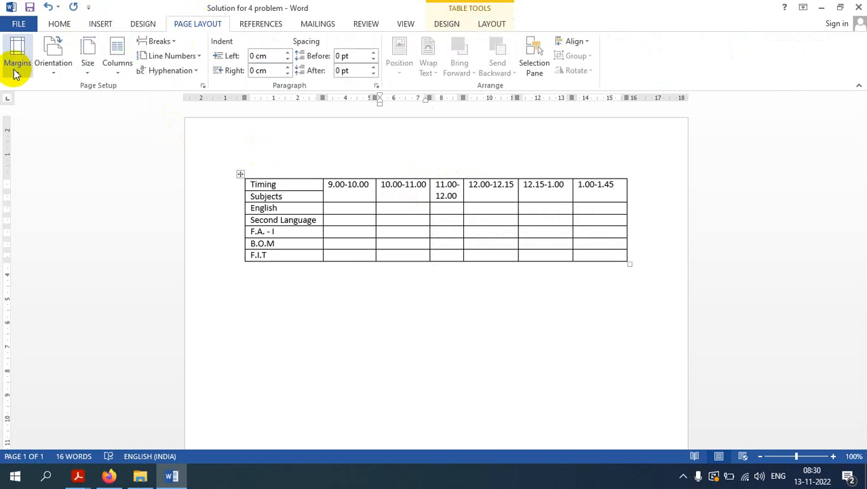
left_click(16, 68)
left_click(48, 73)
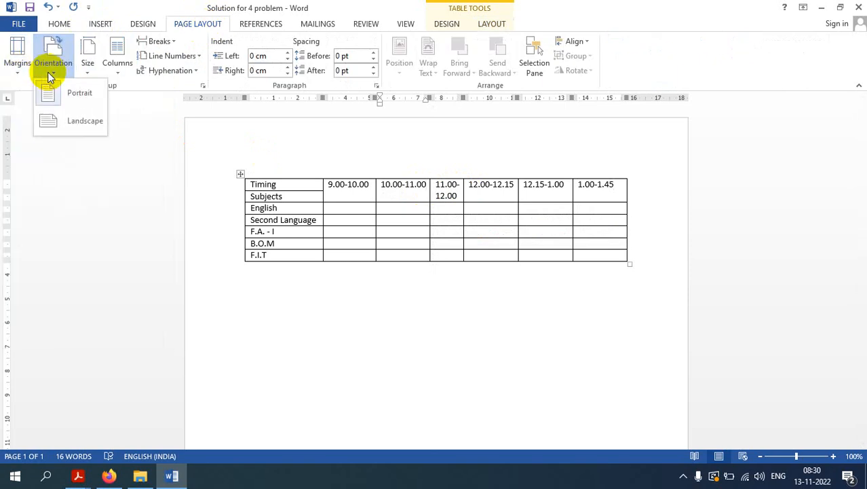
left_click(126, 95)
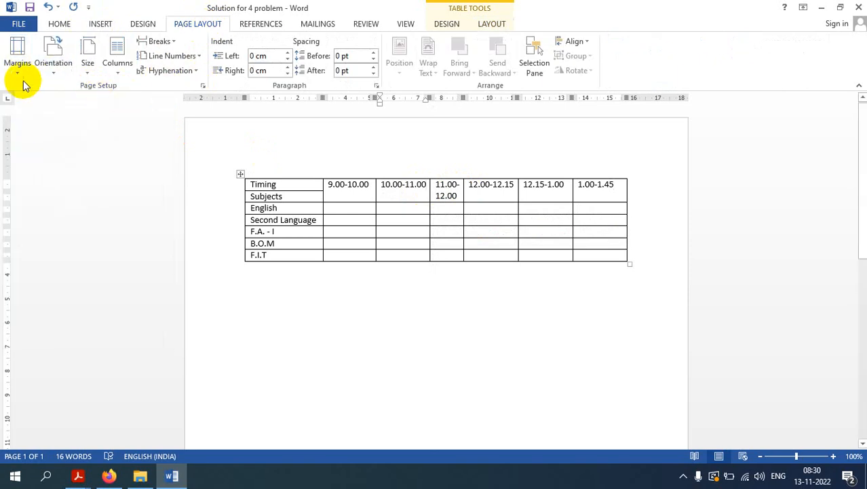
left_click(54, 72)
left_click(69, 121)
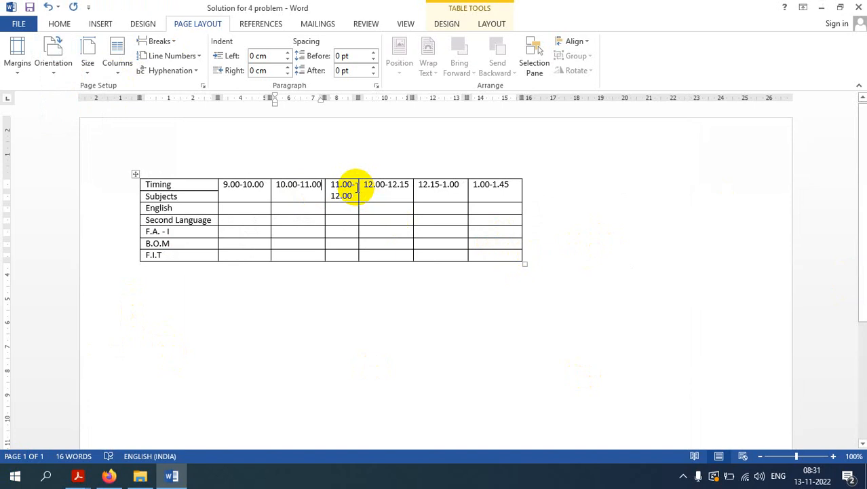
- Widen the last four timing columns, from 11.00-12.00 to 1.00-1.45, so each timing fits on one line
left_click(357, 187)
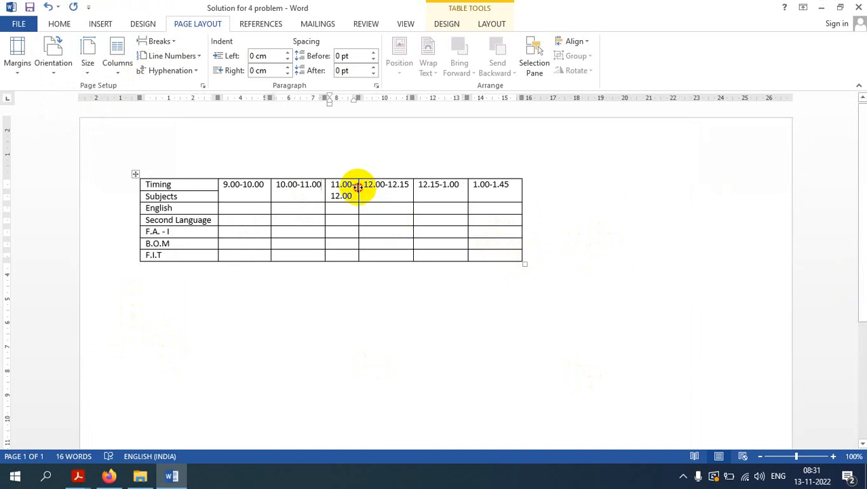
left_click_drag(357, 187, 380, 188)
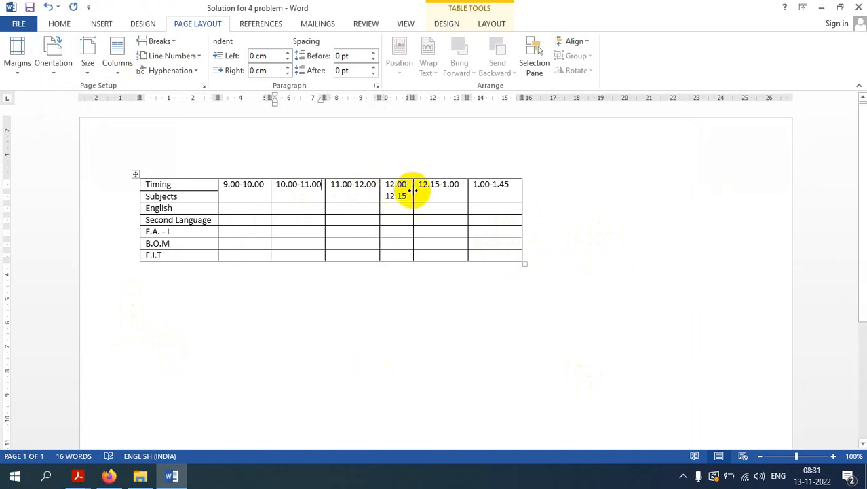
left_click_drag(412, 192, 440, 189)
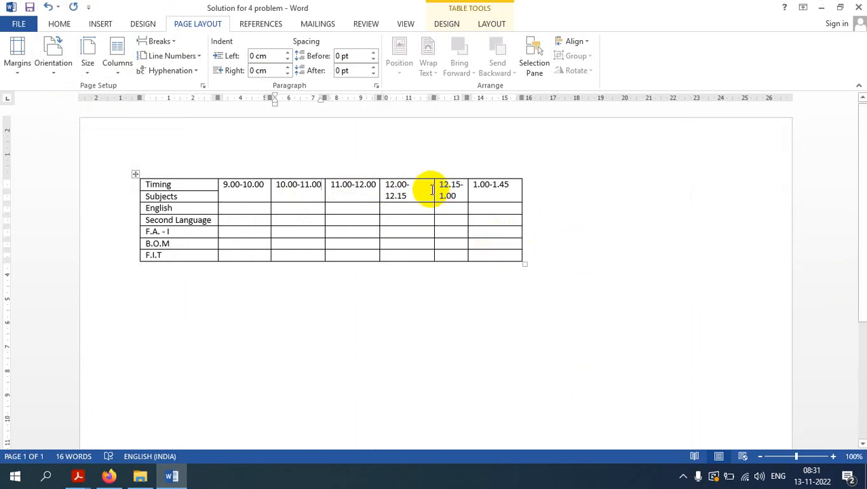
left_click_drag(437, 187, 496, 190)
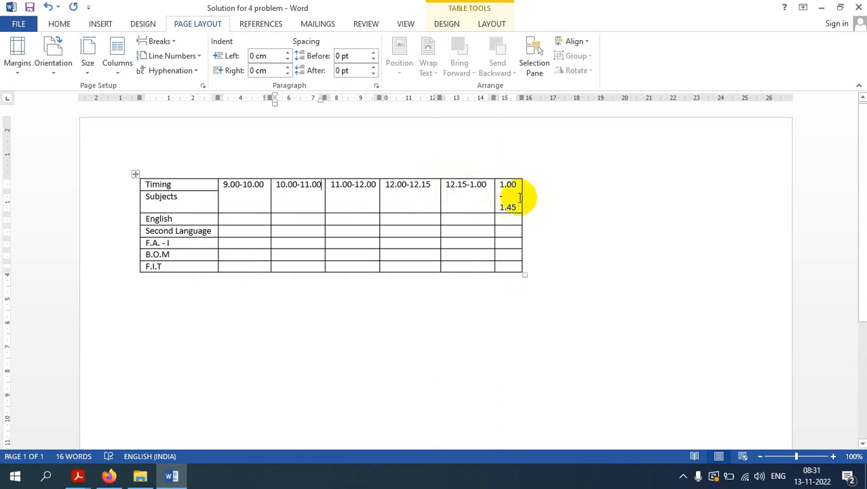
left_click_drag(523, 196, 548, 193)
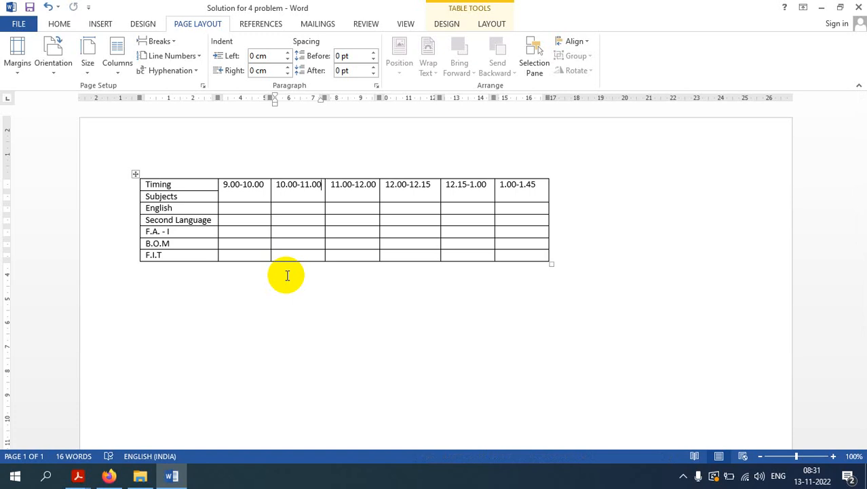
- Make all the text in the table bold and centre the whole table on the page
left_click(135, 175)
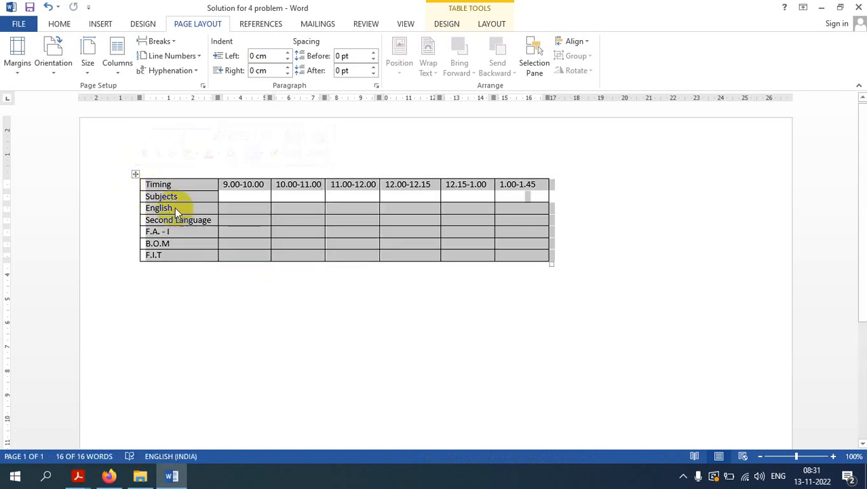
left_click(63, 25)
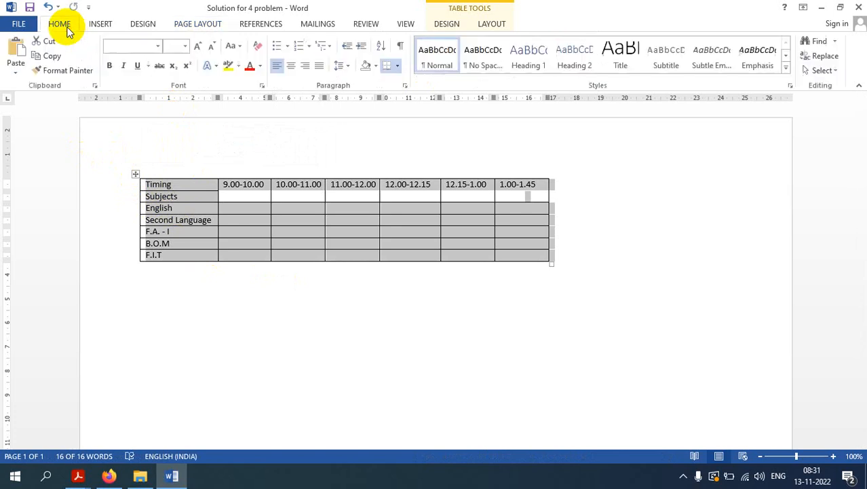
left_click(109, 66)
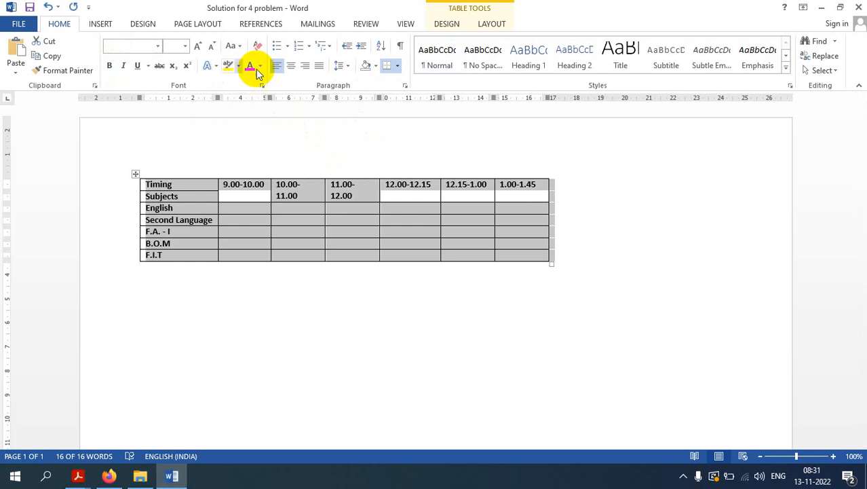
left_click(292, 67)
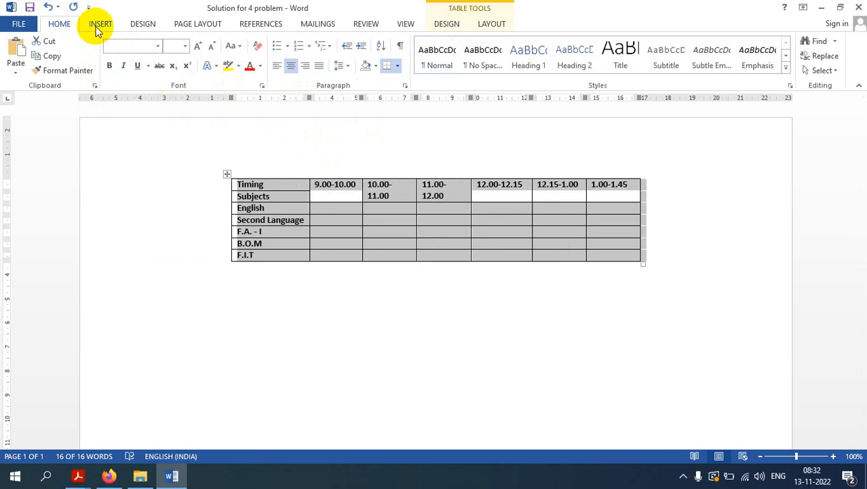
- Apply the light blue grid table style with a solid header row and banded rows, keeping its default shading
left_click(447, 25)
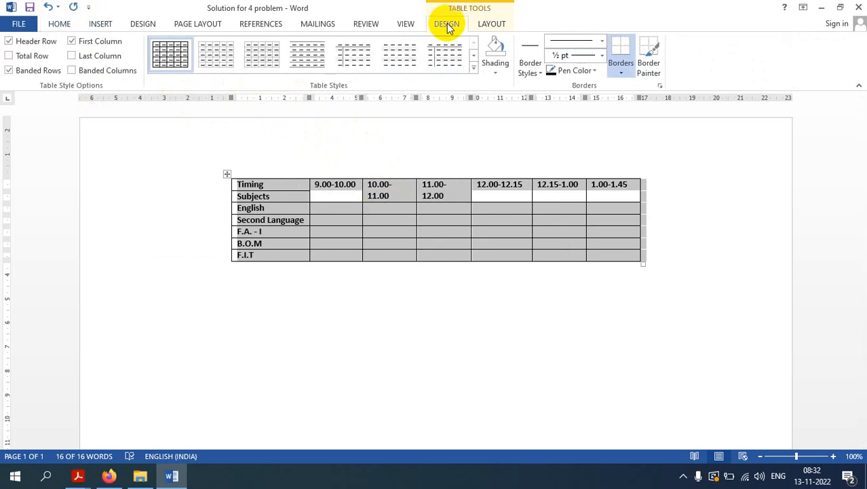
left_click(473, 69)
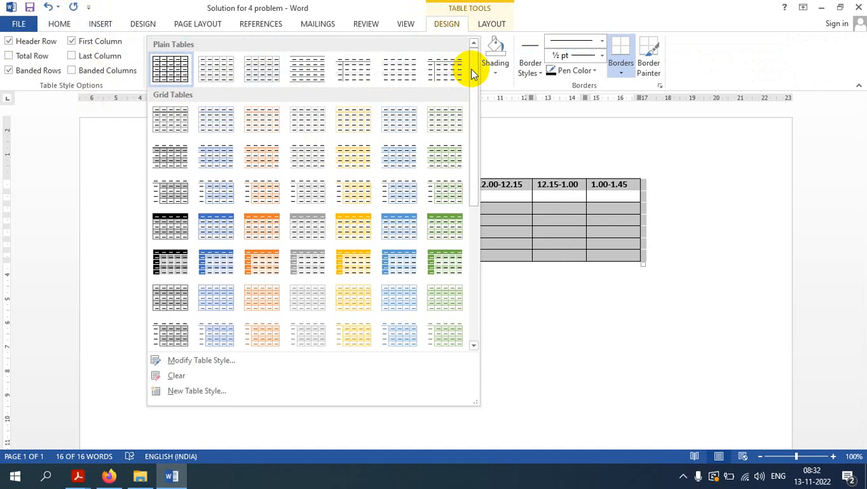
left_click(398, 227)
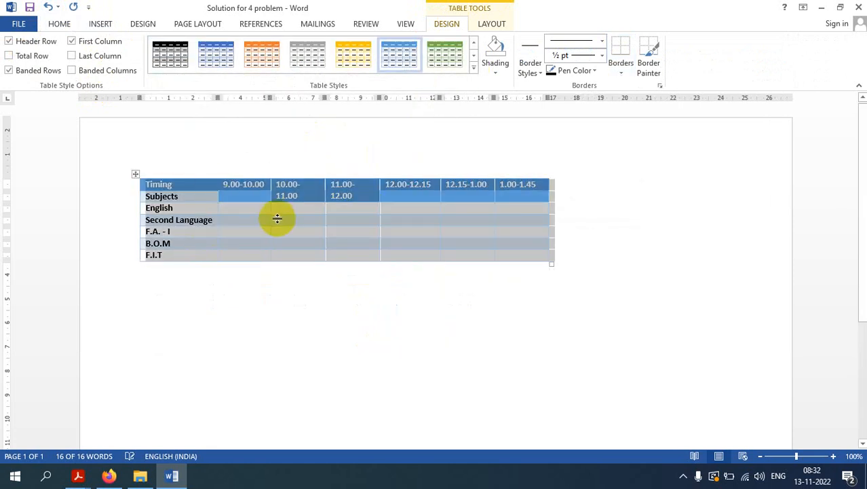
left_click(497, 73)
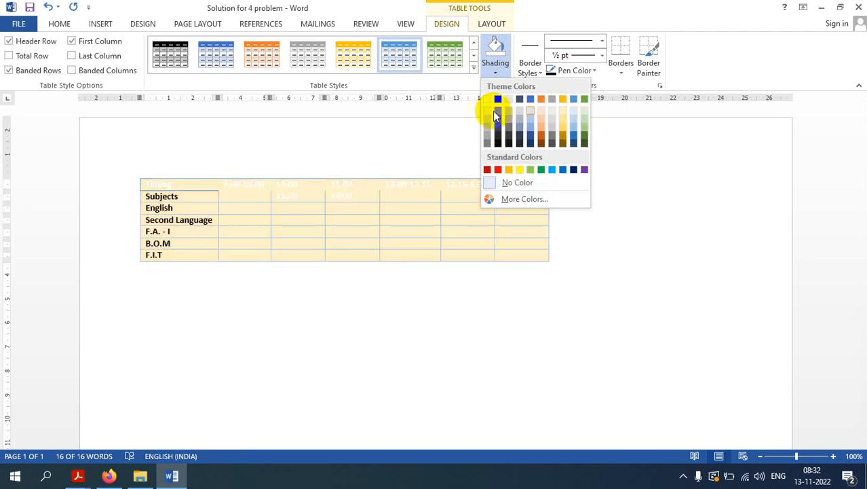
left_click(411, 145)
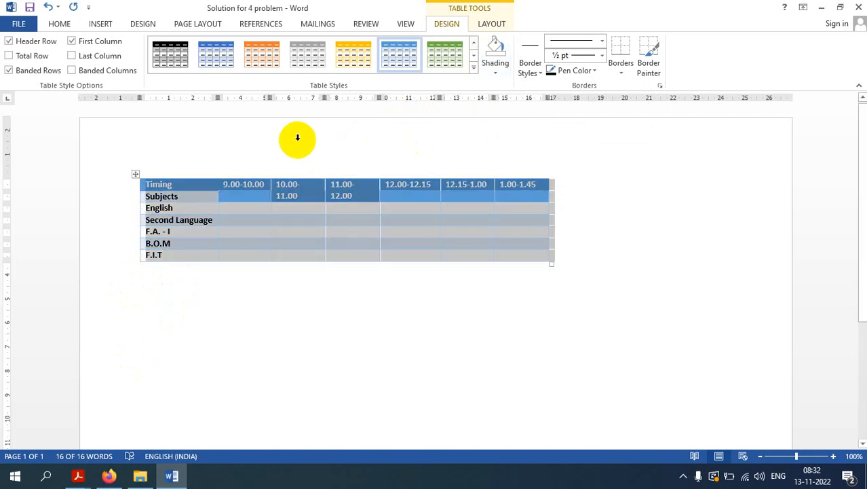
- Paint a black double-line ½ pt border around the outer edges of the timetable
left_click(540, 73)
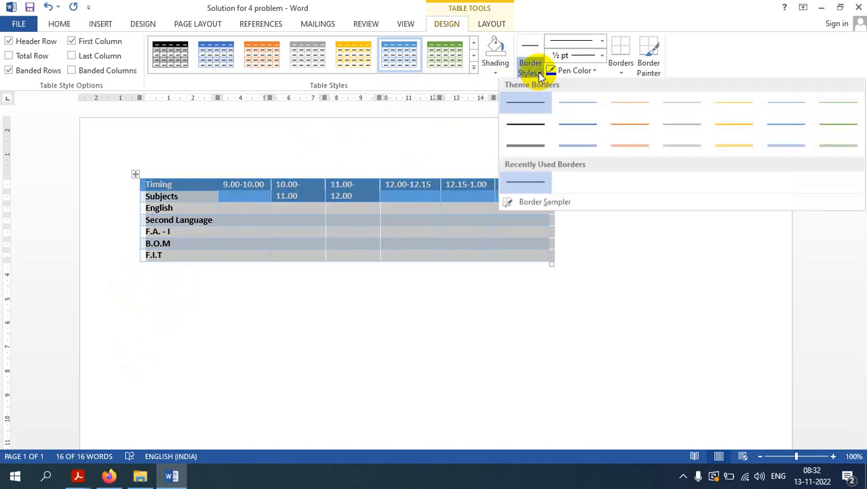
left_click(533, 151)
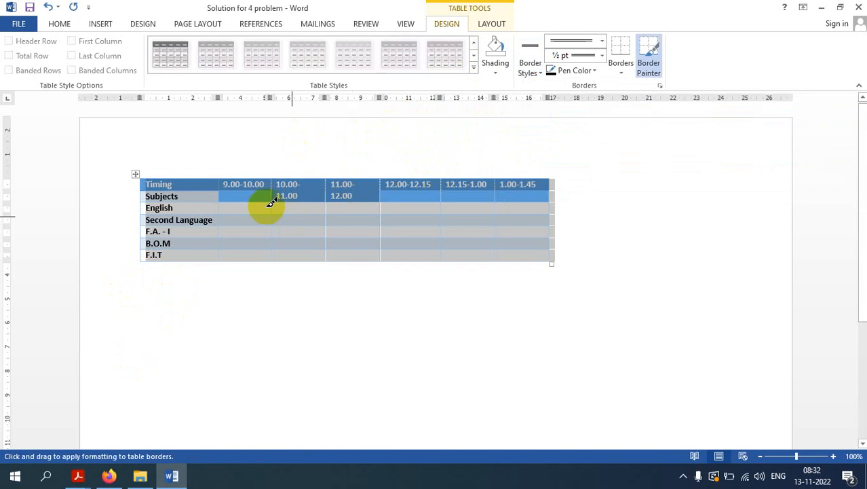
left_click(160, 180)
mouse_move(163, 178)
left_mouse_down()
mouse_move(552, 178)
mouse_move(549, 261)
mouse_move(138, 259)
mouse_move(141, 175)
left_mouse_up()
left_click(501, 297)
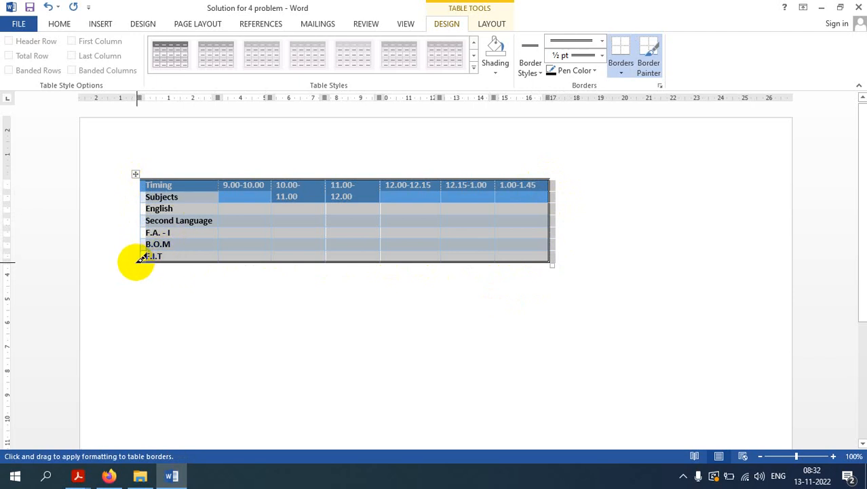
left_click_drag(139, 262, 145, 170)
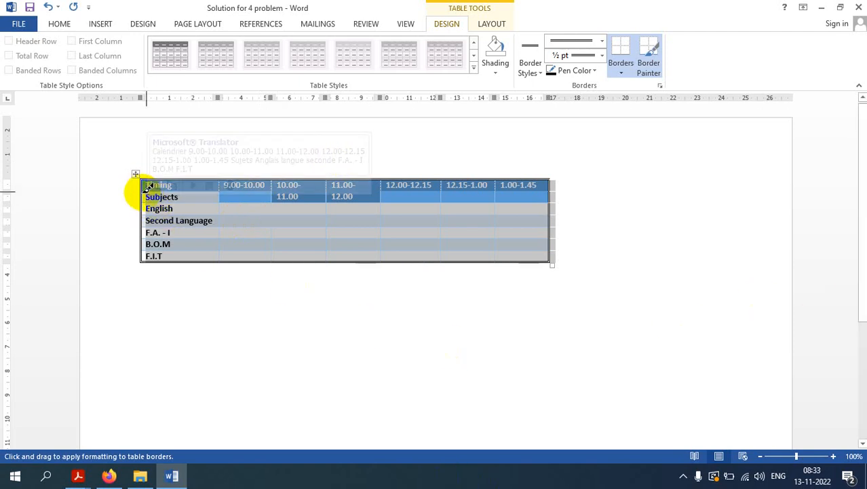
left_click_drag(138, 190, 538, 184)
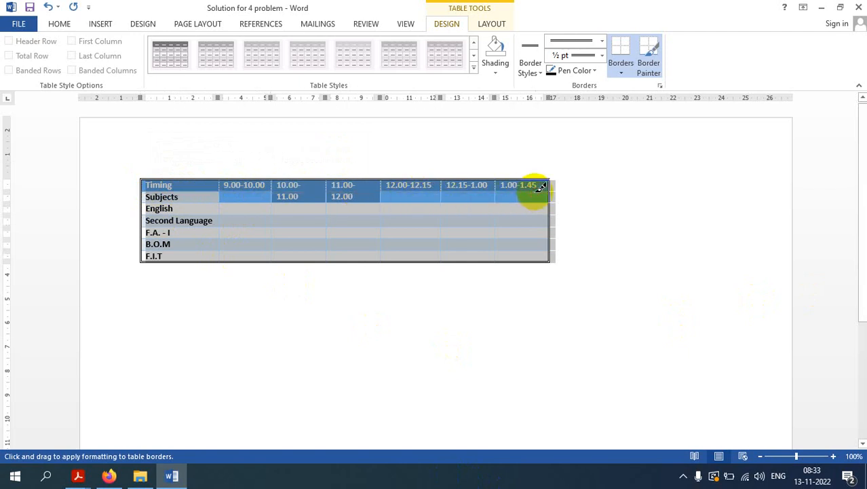
left_click(417, 259)
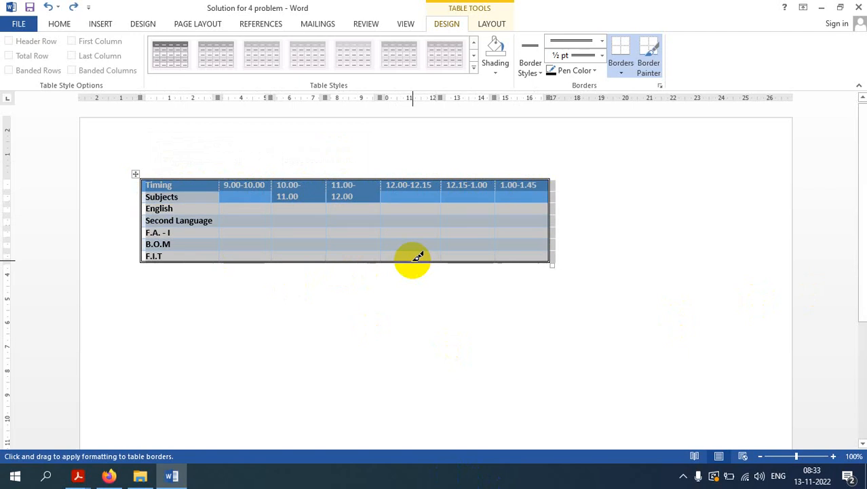
- Shift the right boundaries of the columns from 10.00-11.00 to 12.15-1.00 so each timing fits on one line
key("Escape")
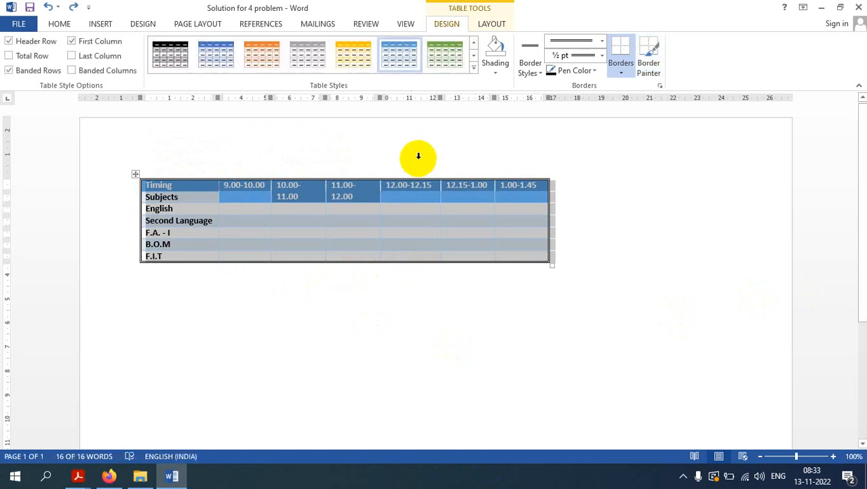
left_click(587, 302)
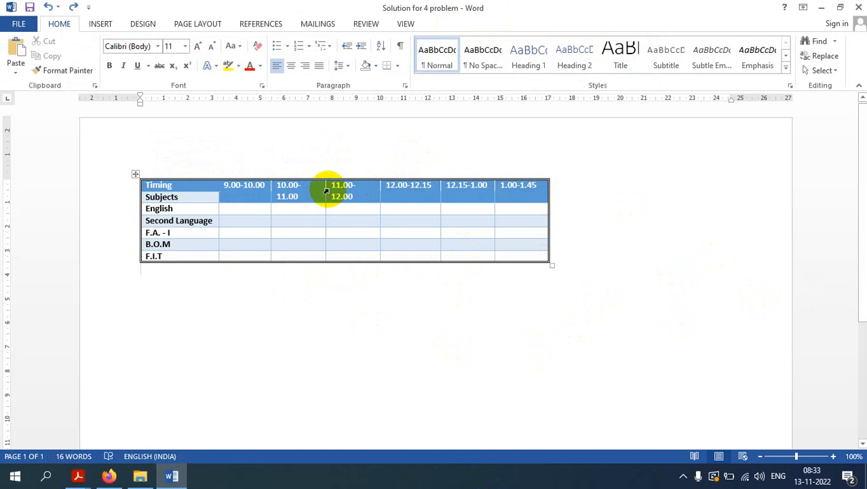
mouse_move(324, 190)
left_mouse_down()
mouse_move(344, 190)
mouse_move(327, 189)
left_mouse_up()
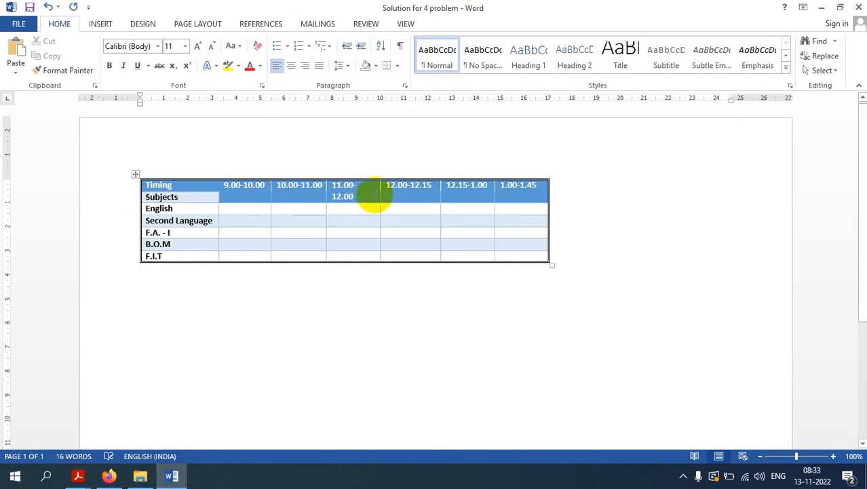
mouse_move(381, 193)
left_mouse_down()
mouse_move(403, 195)
mouse_move(387, 194)
left_mouse_up()
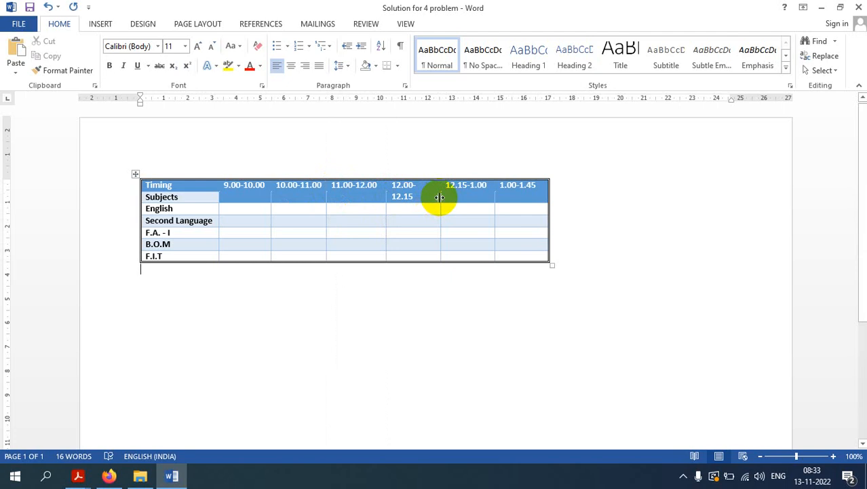
mouse_move(441, 197)
left_mouse_down()
mouse_move(458, 196)
mouse_move(448, 189)
left_mouse_up()
left_click(498, 192)
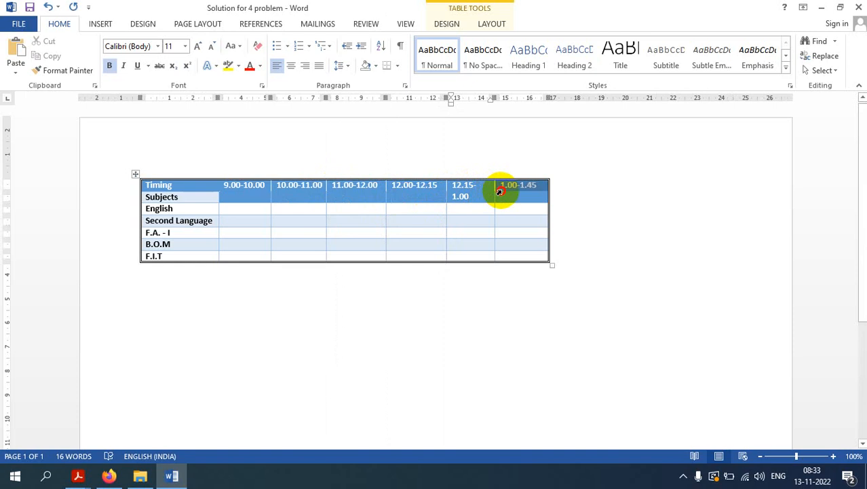
left_click_drag(498, 191, 503, 191)
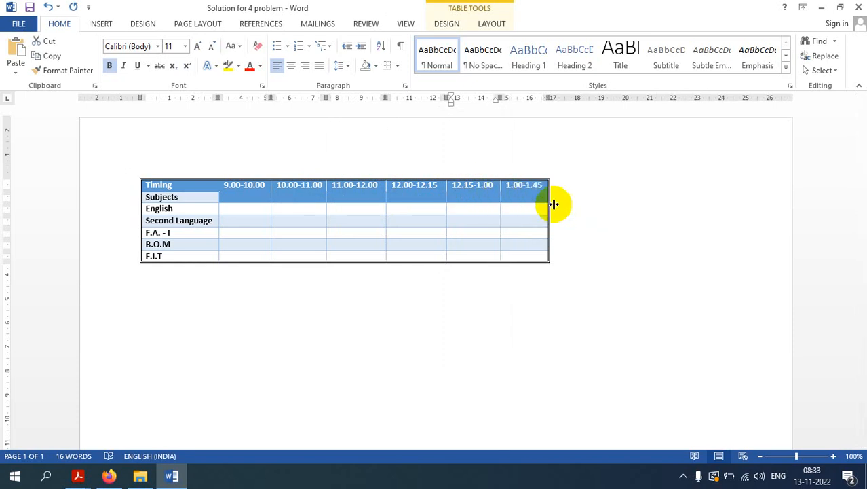
left_click(308, 327)
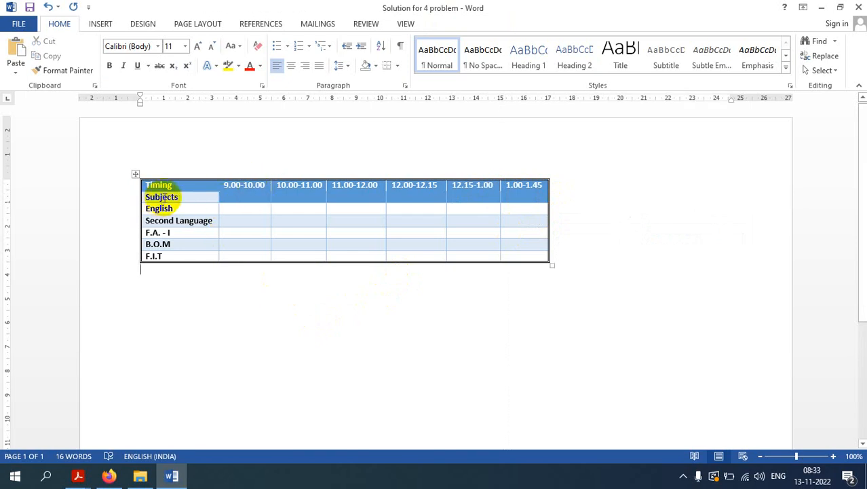
- Paint the black double-line ½ pt border along all horizontal inner lines, including the line between Timing and Subjects
left_click(180, 196)
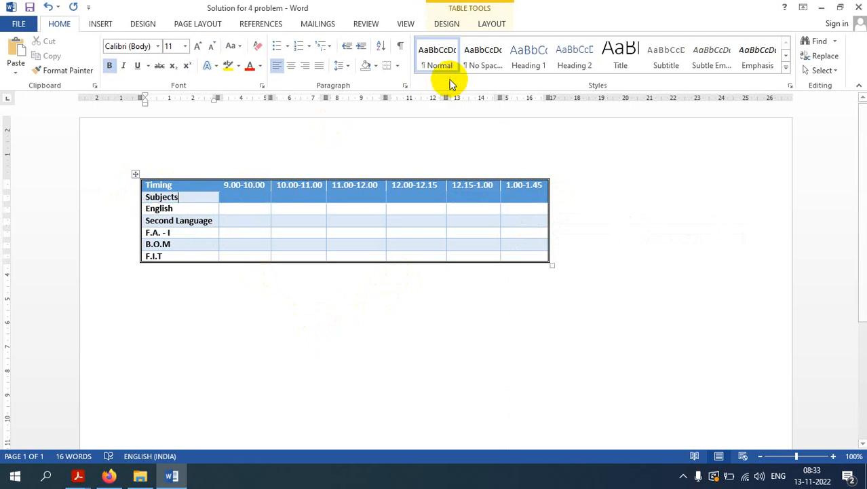
left_click(447, 24)
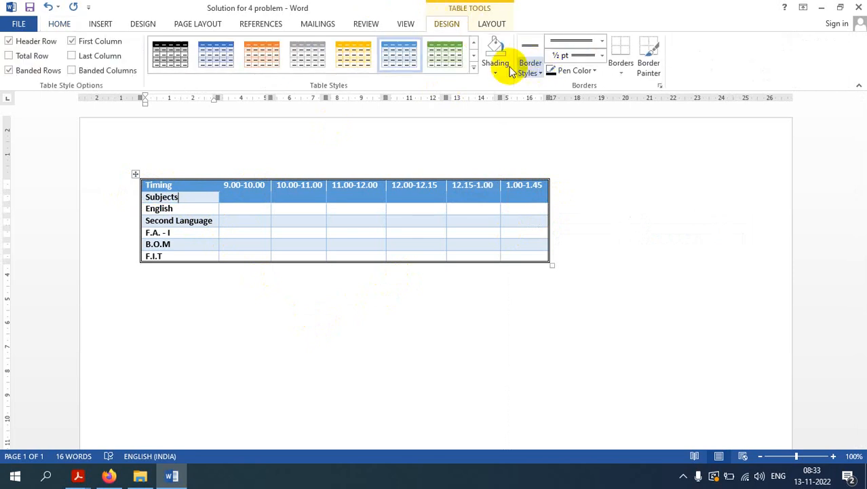
left_click(535, 70)
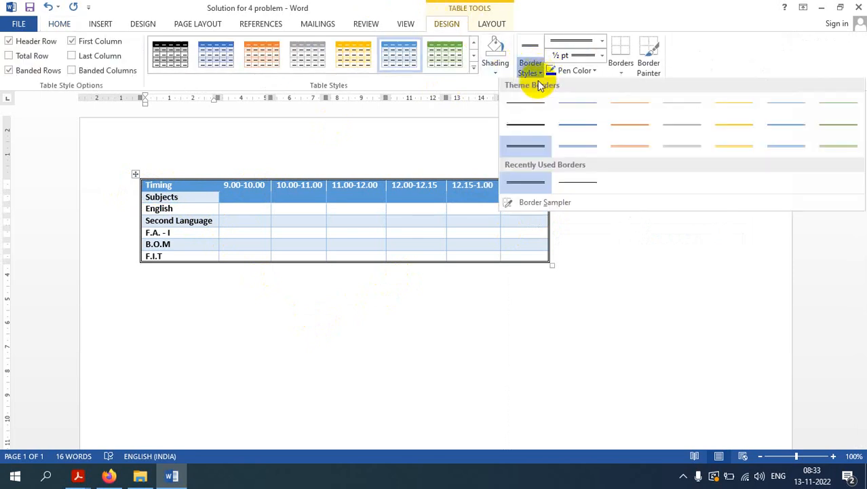
left_click(525, 144)
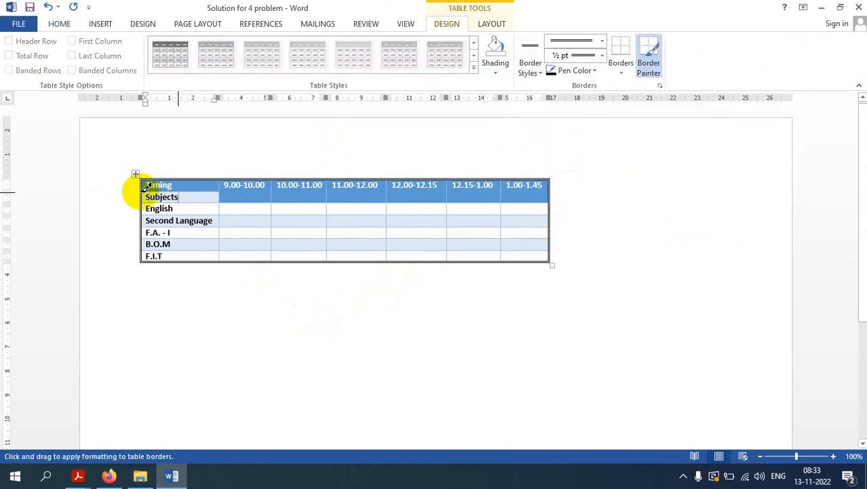
left_click_drag(146, 192, 191, 193)
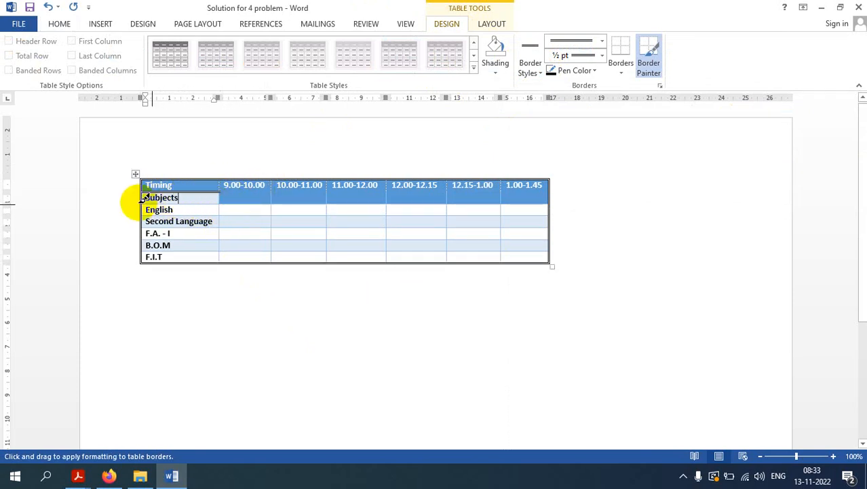
left_click_drag(150, 203, 524, 203)
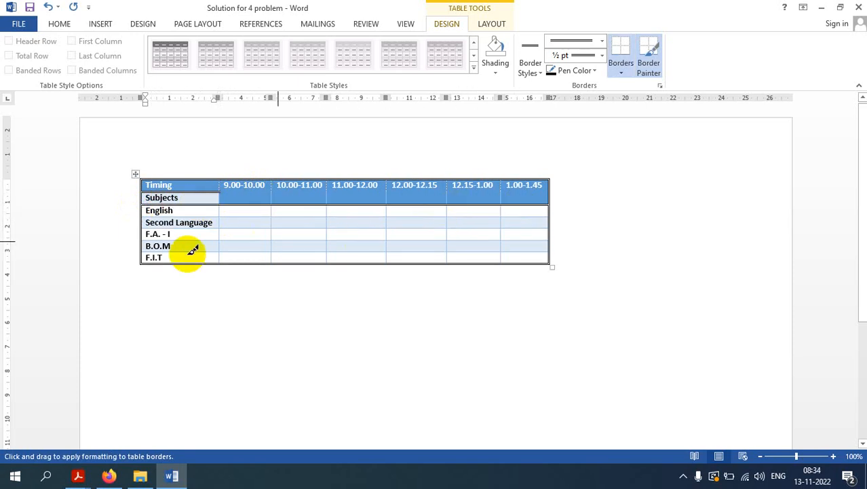
left_click_drag(144, 212, 543, 218)
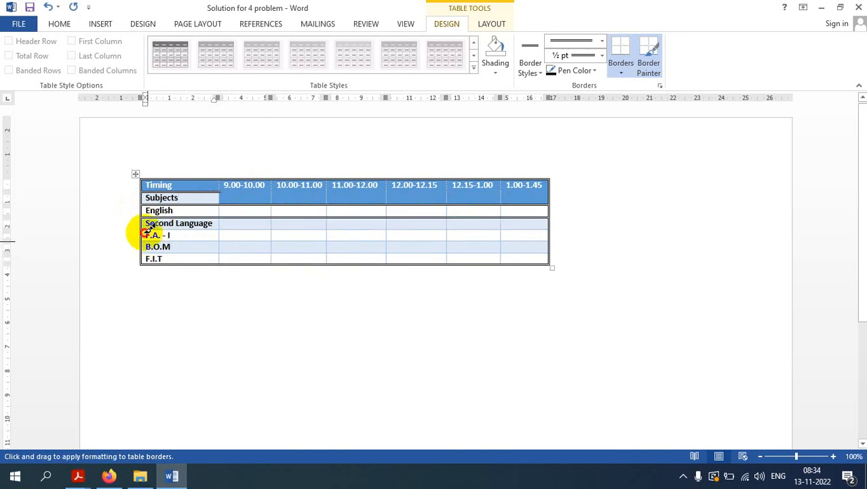
left_click_drag(147, 231, 536, 231)
mouse_move(143, 242)
left_mouse_down()
mouse_move(539, 242)
mouse_move(146, 255)
mouse_move(541, 253)
left_mouse_up()
- Paint the same double-line border down all six vertical inner lines of the timetable and stop border painting
left_click_drag(506, 183, 501, 263)
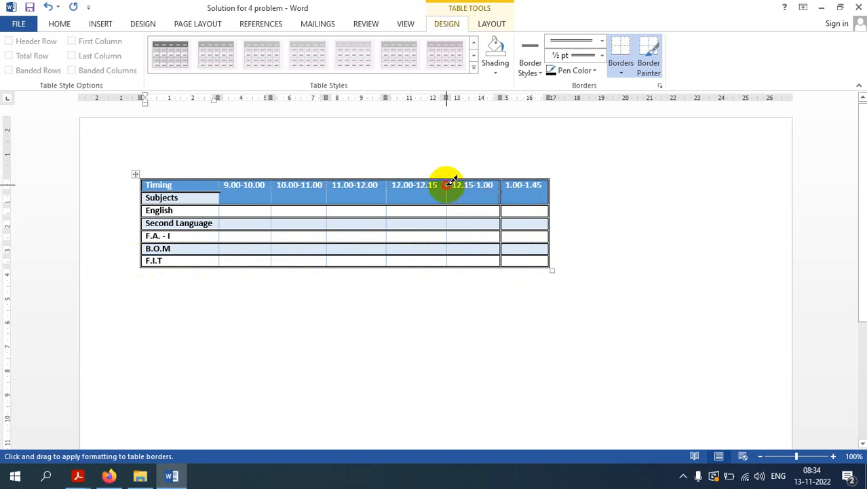
left_click_drag(449, 183, 449, 263)
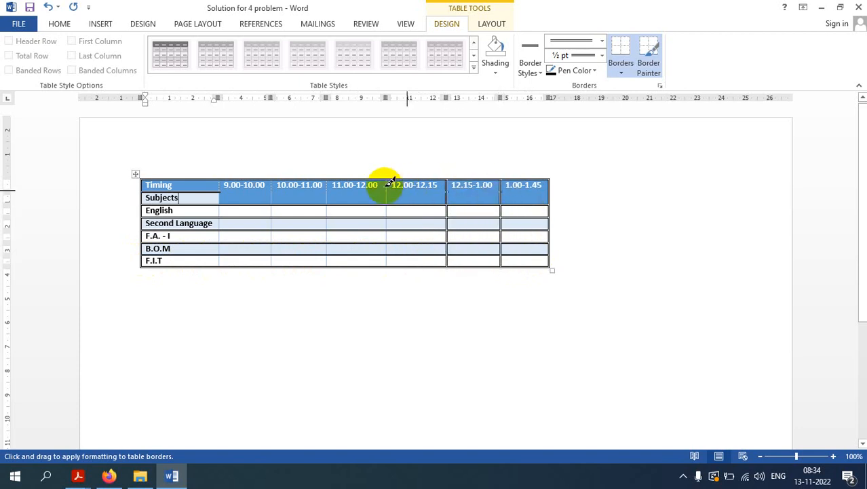
left_click_drag(389, 182, 388, 264)
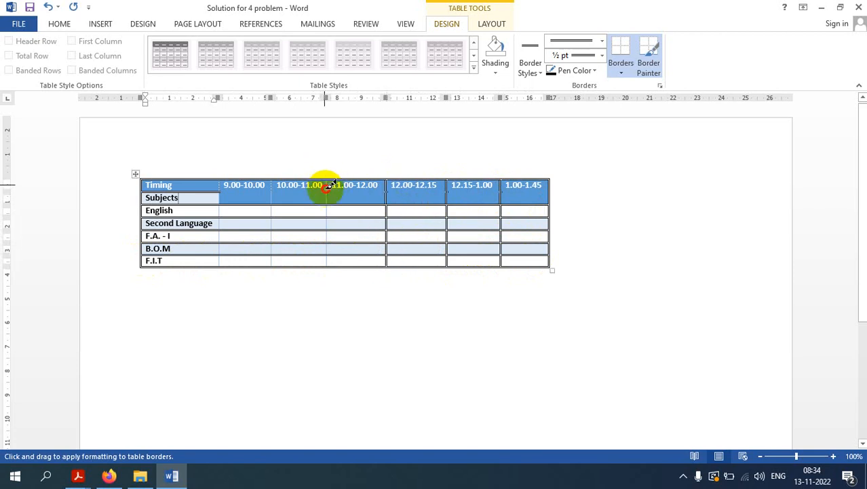
left_click_drag(326, 184, 326, 263)
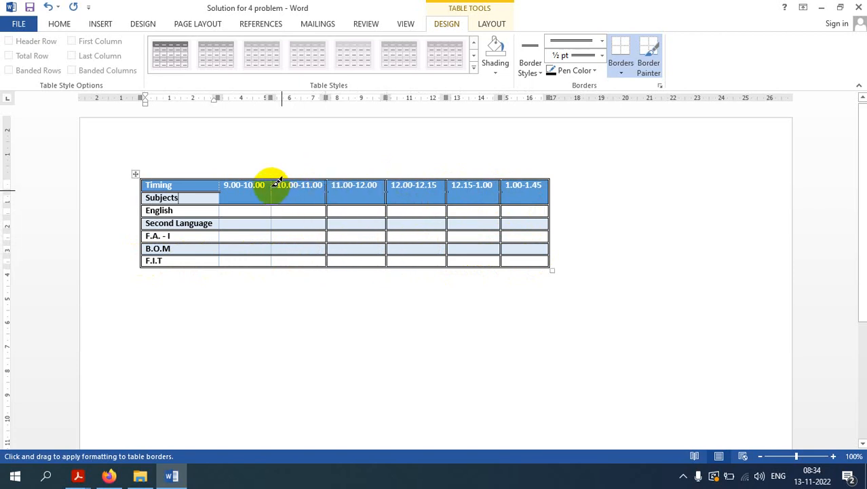
left_click_drag(272, 184, 271, 263)
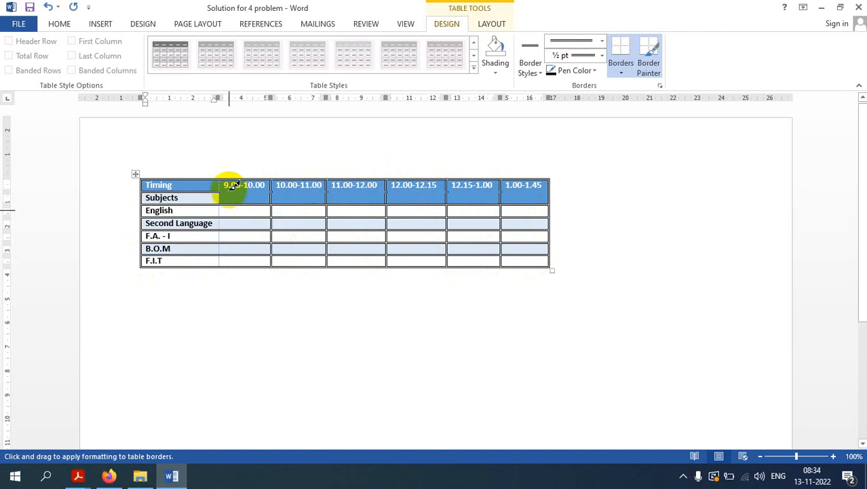
left_click_drag(219, 183, 218, 265)
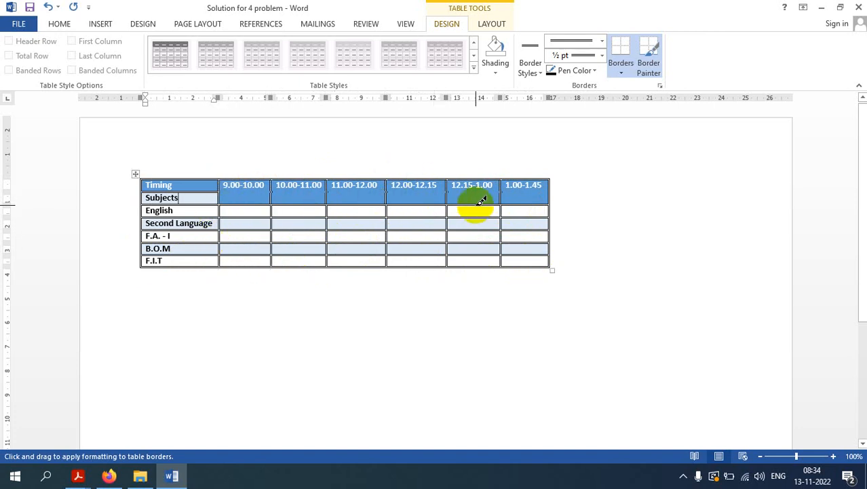
key("Escape")
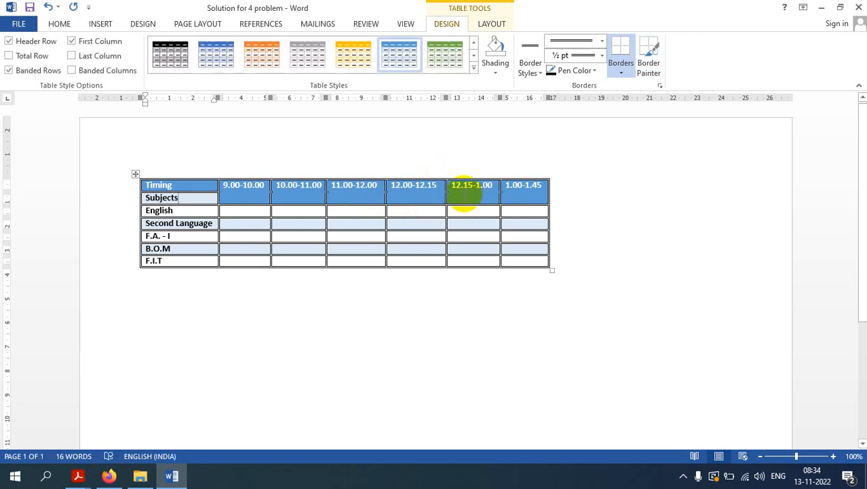
- Centre the text of all table cells both horizontally and vertically
left_click(135, 175)
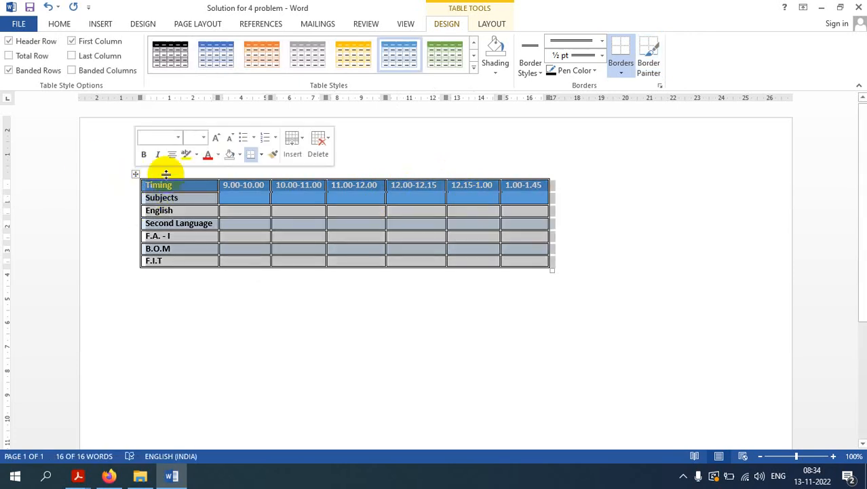
left_click(492, 24)
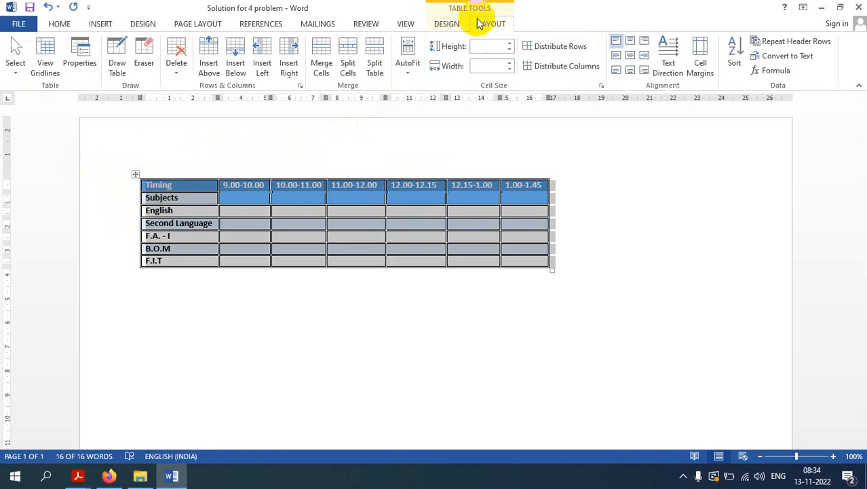
left_click(630, 60)
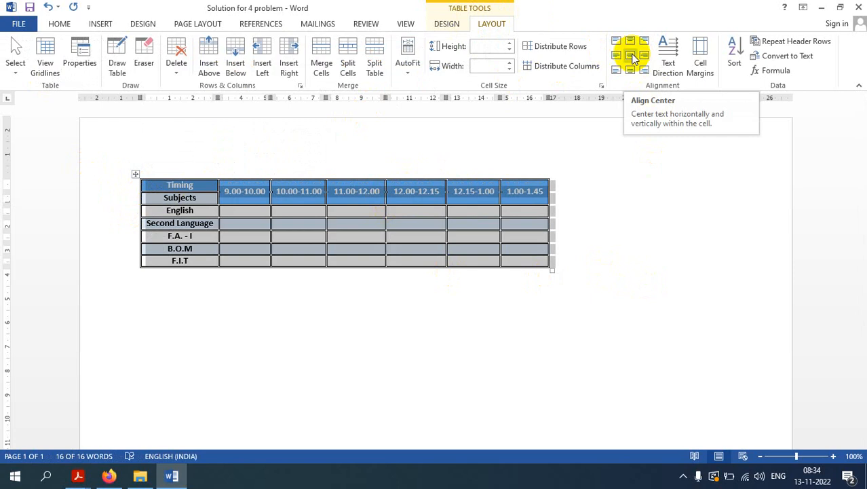
left_click(333, 317)
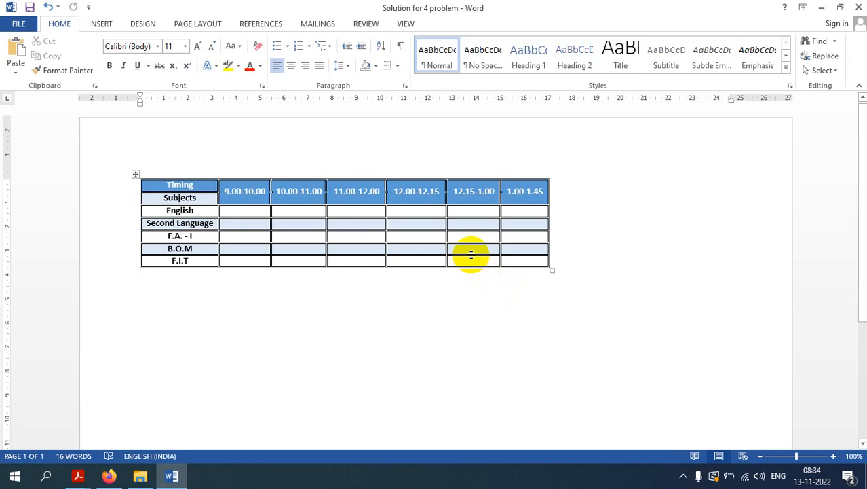
- Centre the whole timetable horizontally on the page
left_click(135, 174)
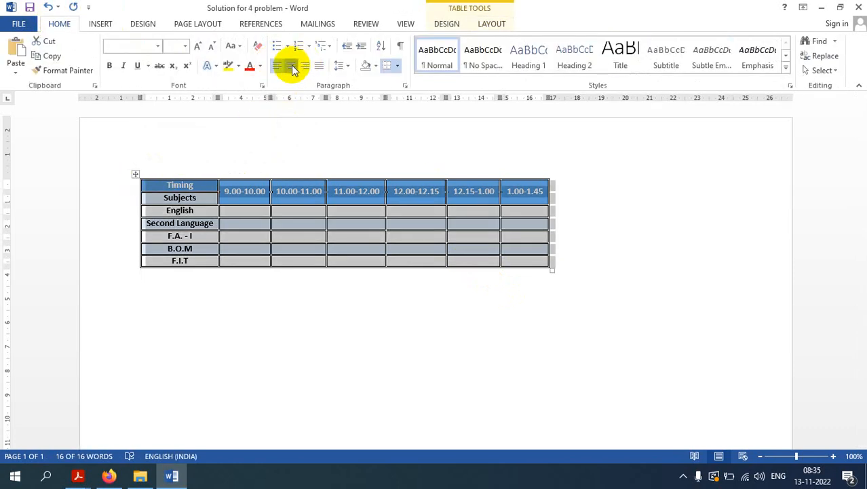
left_click(291, 65)
left_click(508, 359)
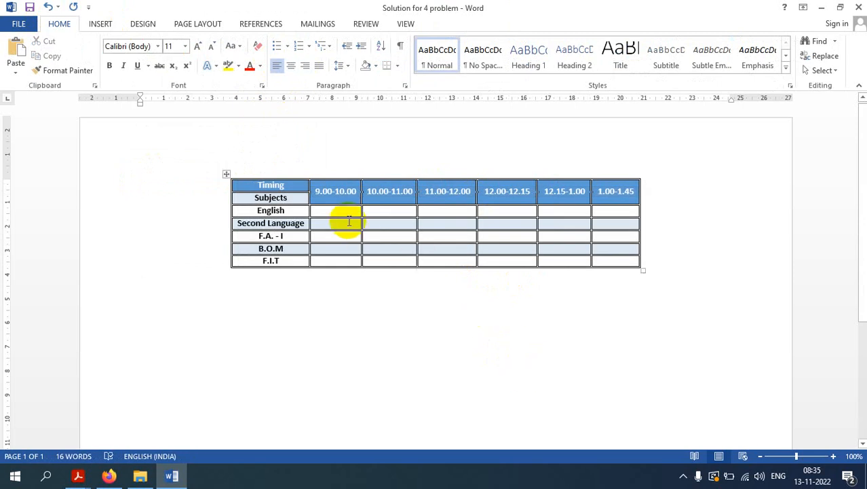
- Erase the partitions between the five cells below 12.15-1.00 and enter "Break" in the merged cell
left_click(337, 212)
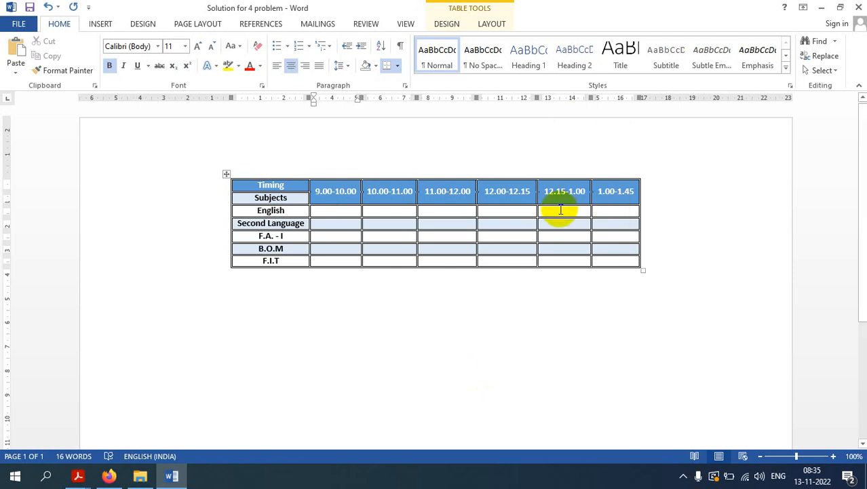
left_click_drag(554, 211, 561, 261)
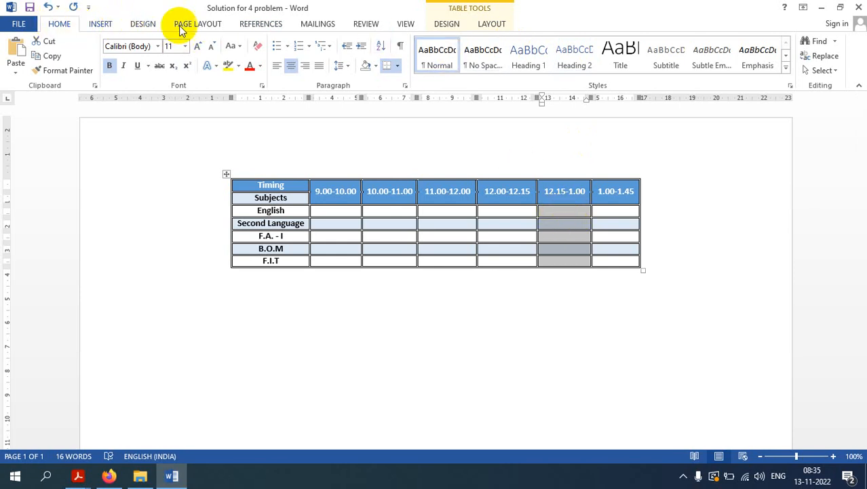
left_click(492, 24)
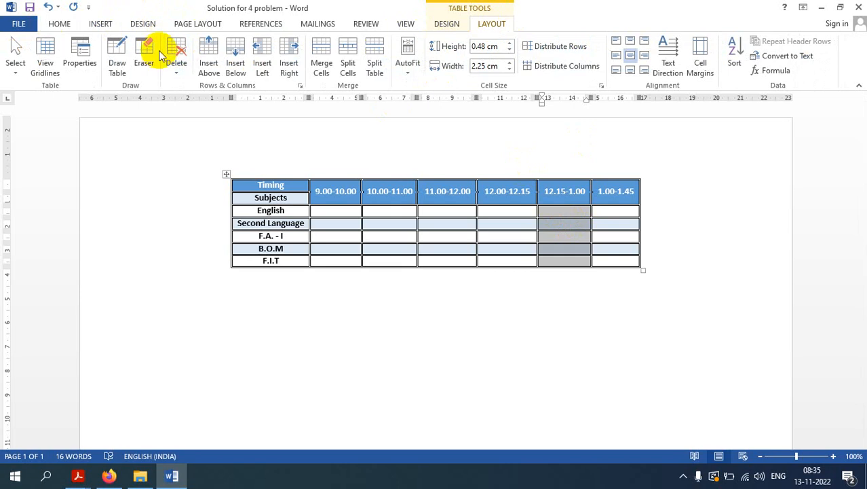
left_click(144, 55)
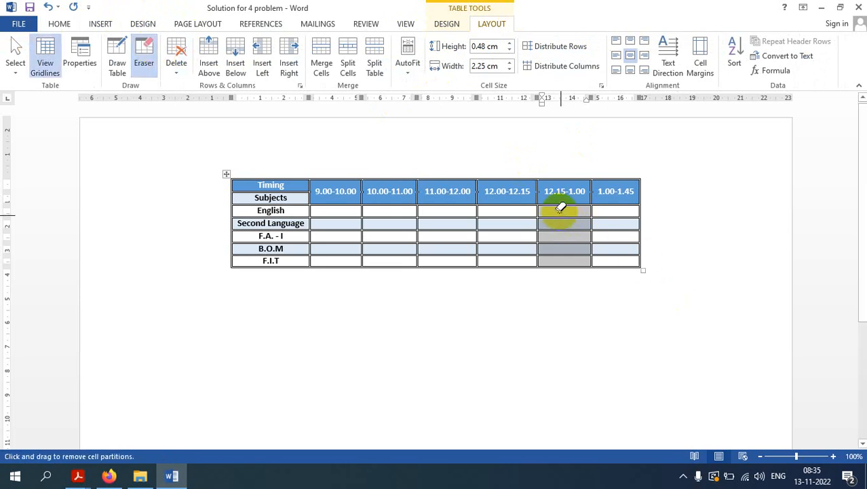
left_click_drag(557, 210, 556, 247)
left_click_drag(557, 253, 558, 255)
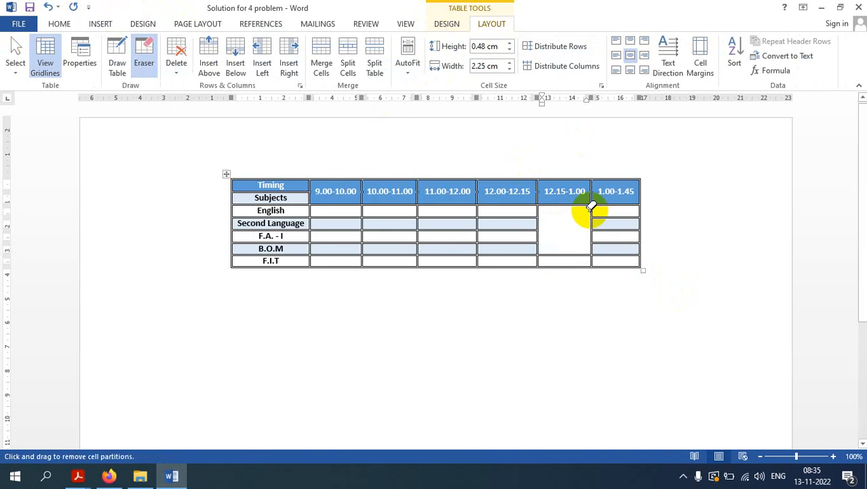
left_click(557, 254)
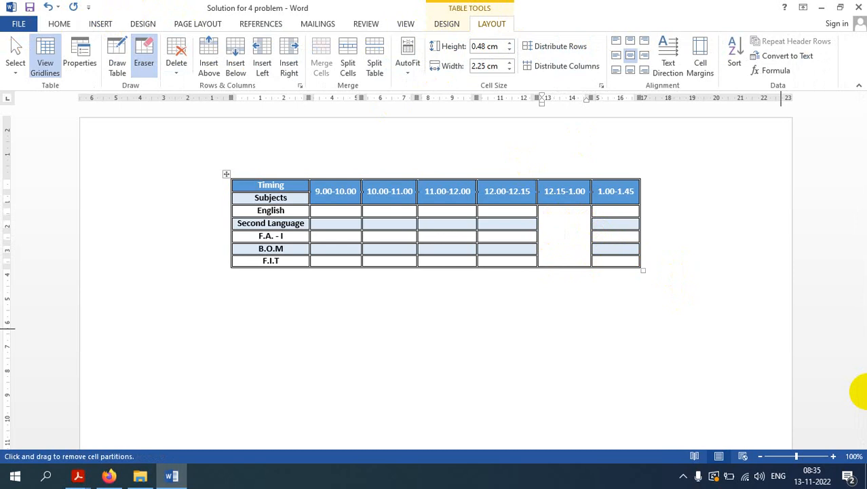
type("Break")
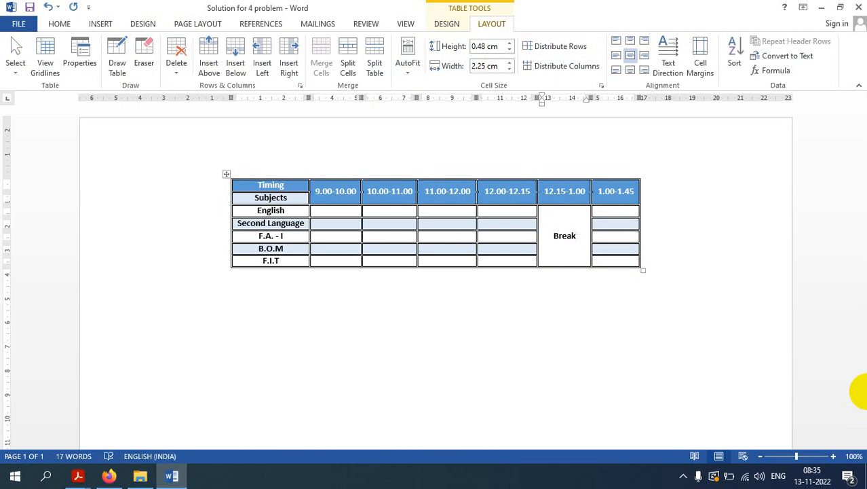
- Cycle the "Break" text in the merged cell through the available text directions and return it to horizontal
left_click_drag(574, 234, 554, 228)
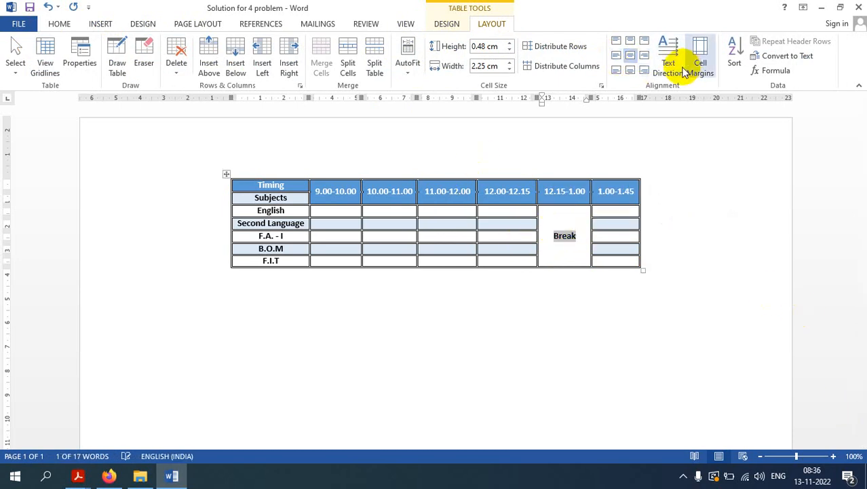
left_click(671, 48)
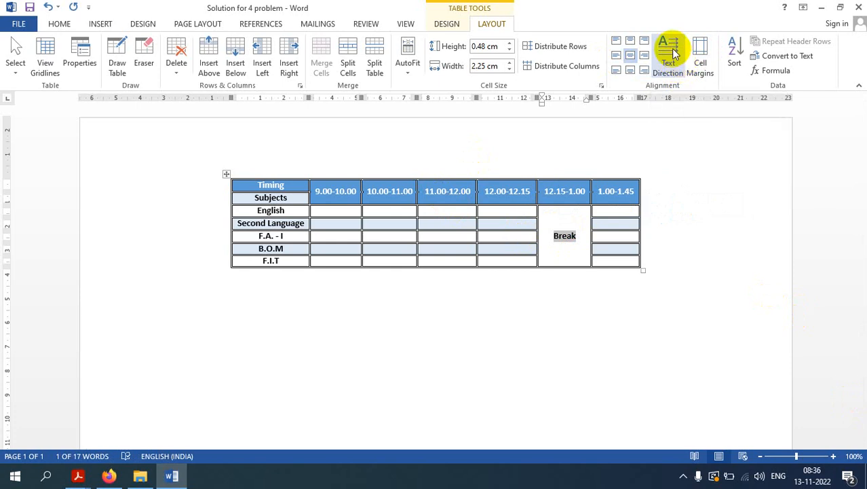
left_click(671, 48)
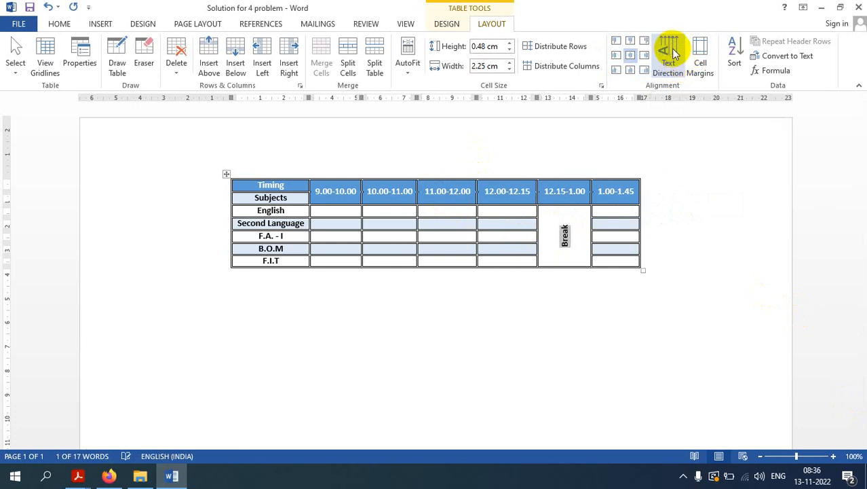
left_click(671, 48)
left_click(671, 49)
left_click(672, 48)
left_click(671, 48)
left_click(671, 49)
left_click(671, 49)
left_click(671, 48)
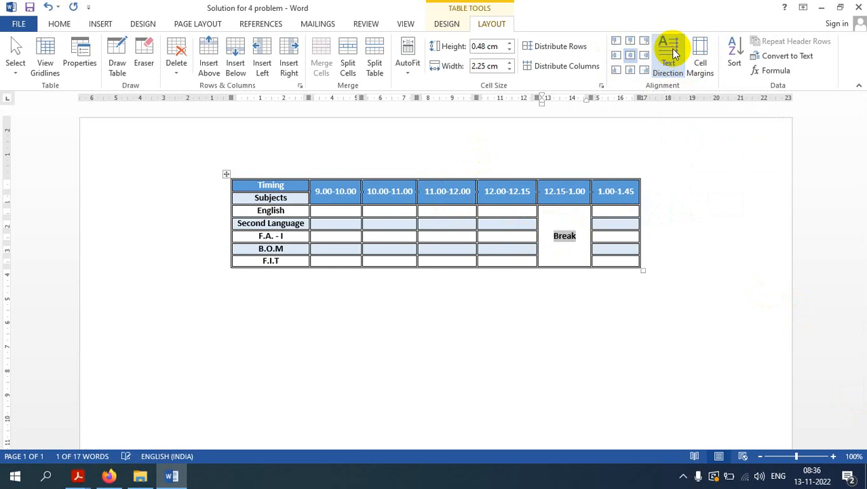
left_click(552, 260)
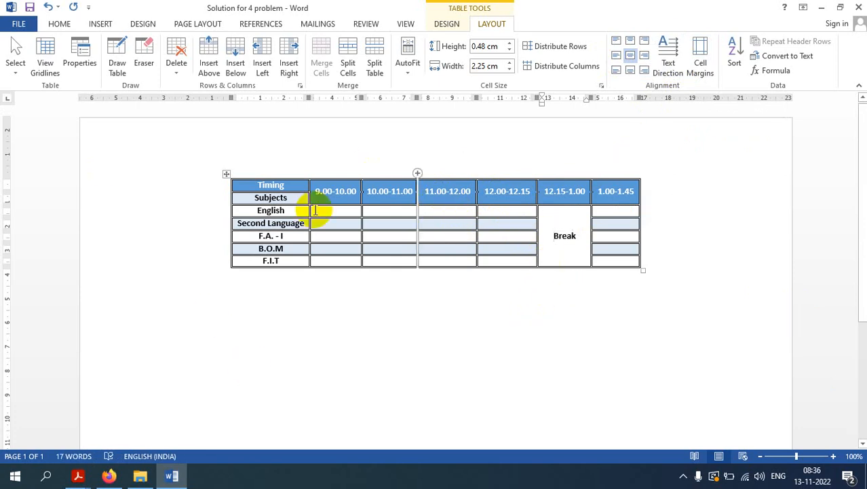
- Fill the English row with "Yes", "No", "Yes" and "Yes" for the four periods from 9.00-10.00 to 12.00-12.15
left_click_drag(259, 188, 292, 186)
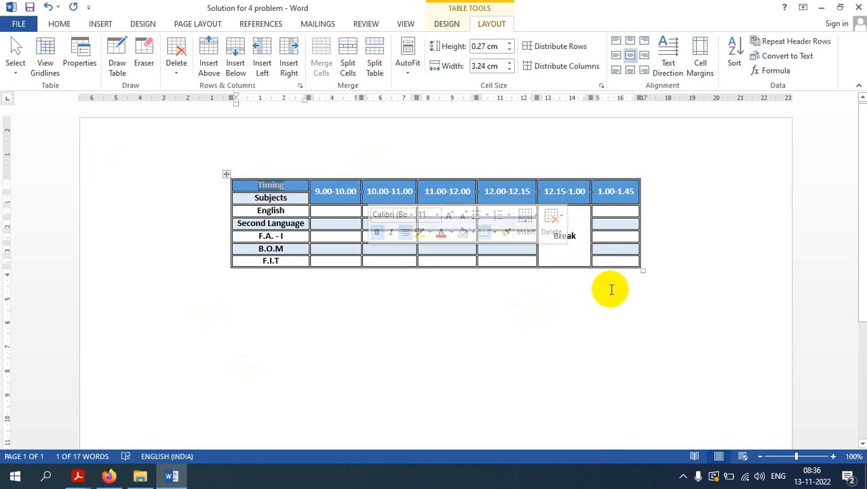
left_click(339, 211)
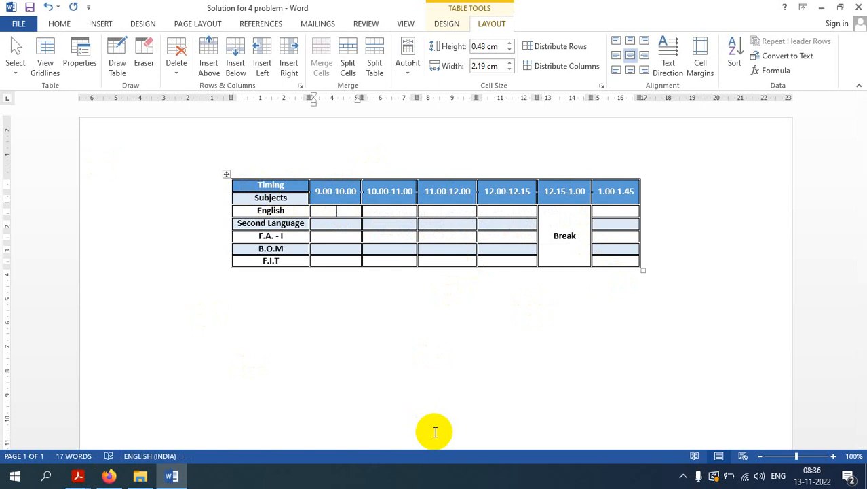
type("Yes")
key("Tab")
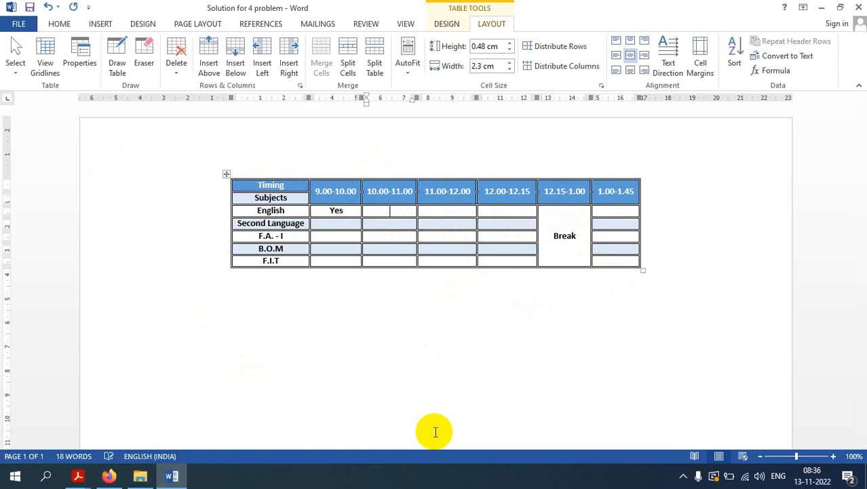
type("No")
key("Tab")
type("Yes")
key("Tab")
key("Tab")
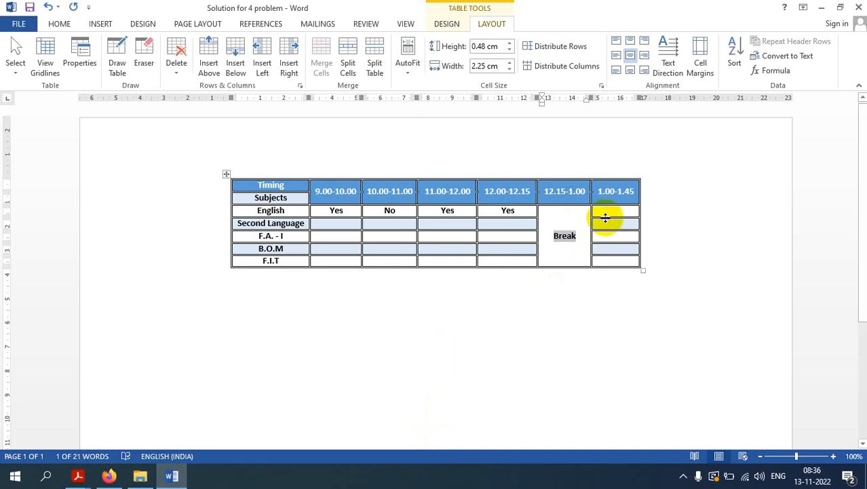
- In the English row, change the 10.00-11.00 entry to "Yes" and enter "Yes" under 1.00-1.45
left_click(393, 209)
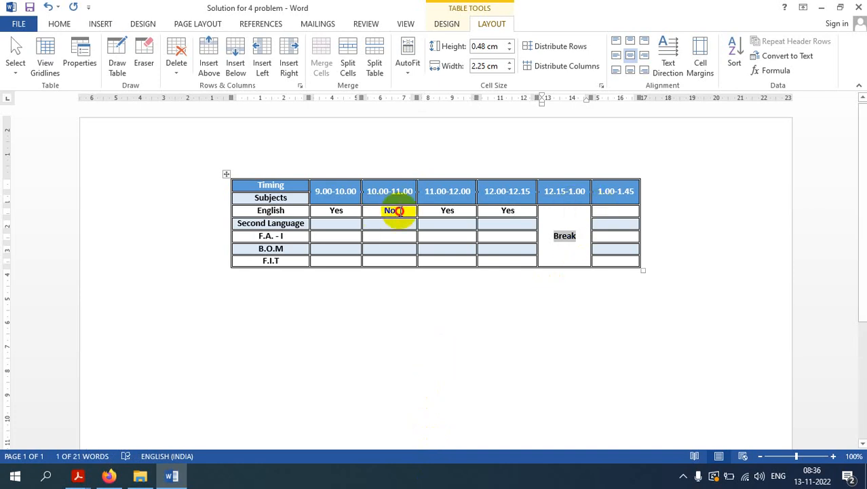
key("BackSpace")
key("BackSpace")
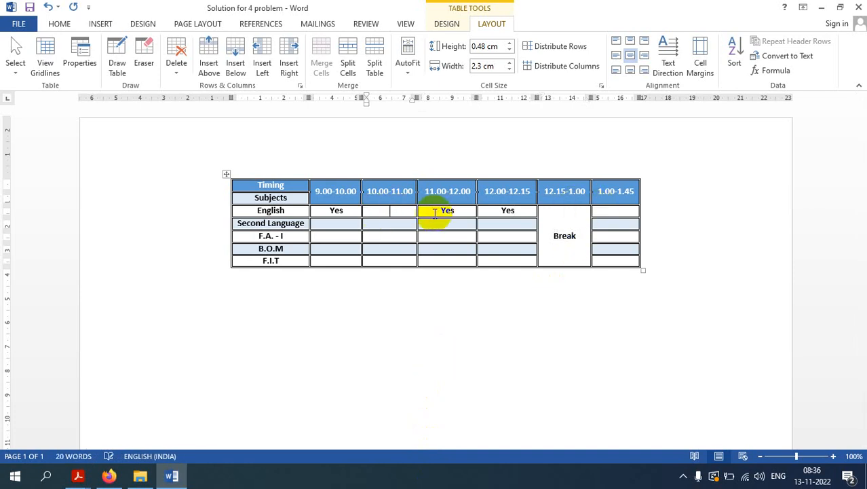
type("Yes")
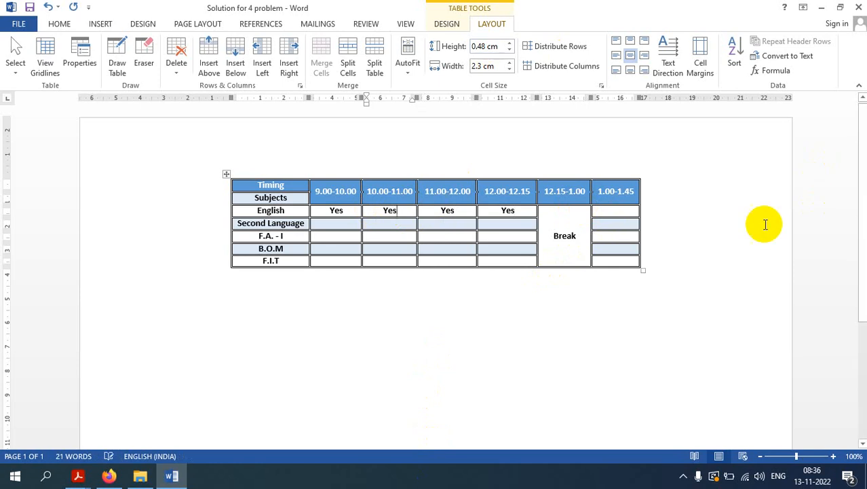
left_click(601, 209)
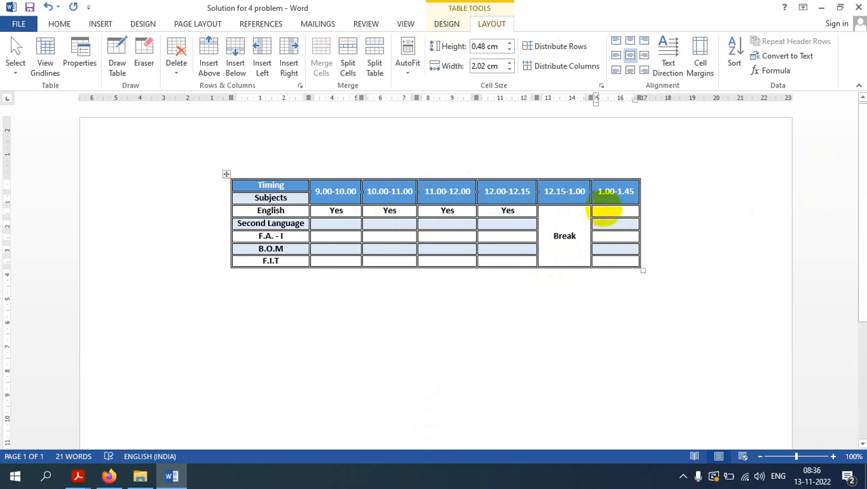
type("Yes")
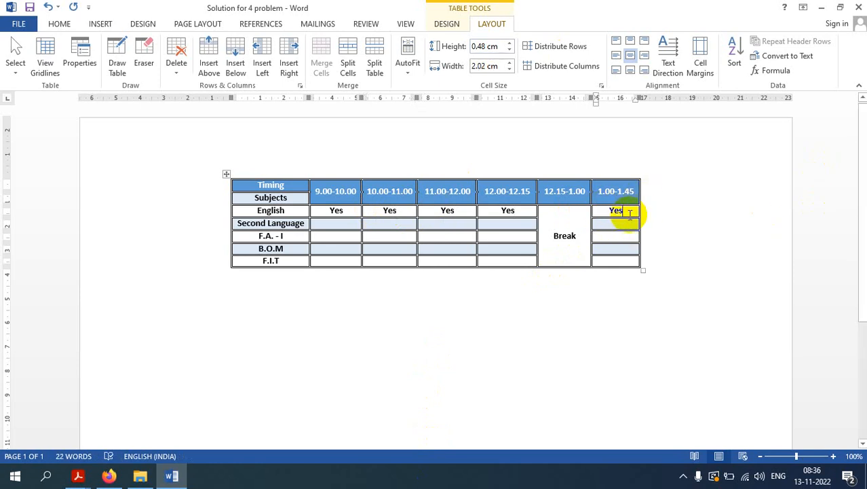
- Try to paste a copied "Yes" into the empty cells below the English row and undo the paste
double_click(607, 210)
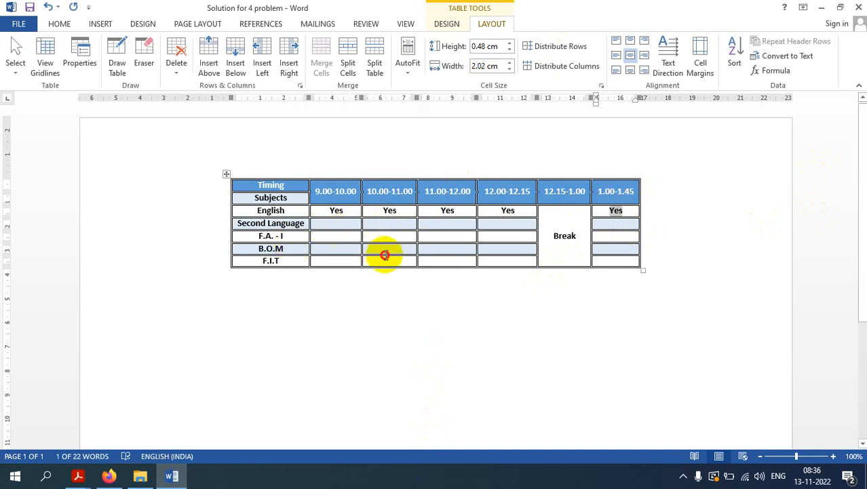
left_click(328, 225)
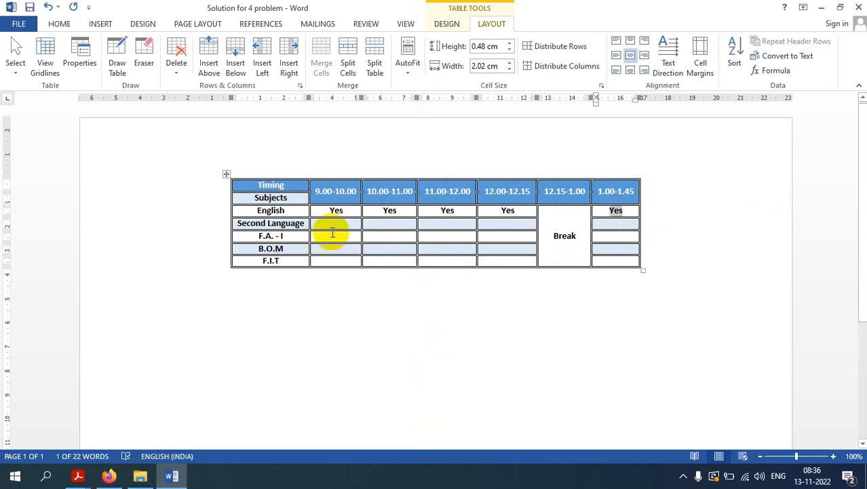
left_click_drag(380, 243, 425, 255)
left_click(344, 225)
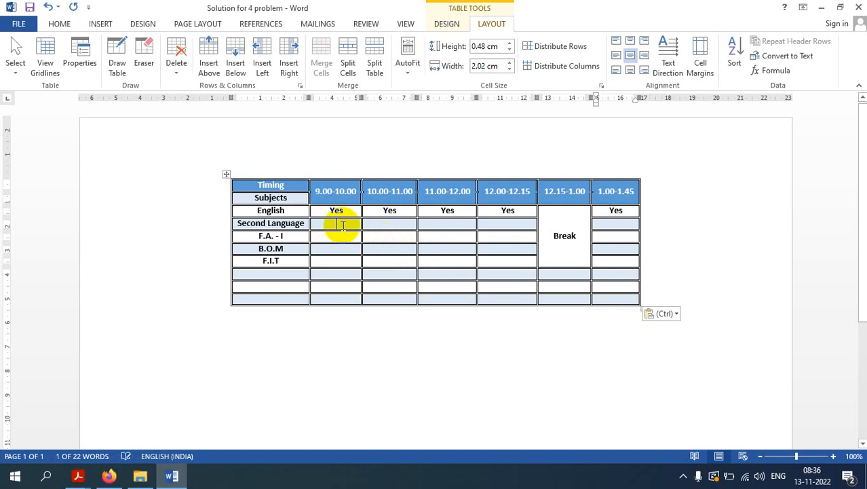
key("ctrl+z")
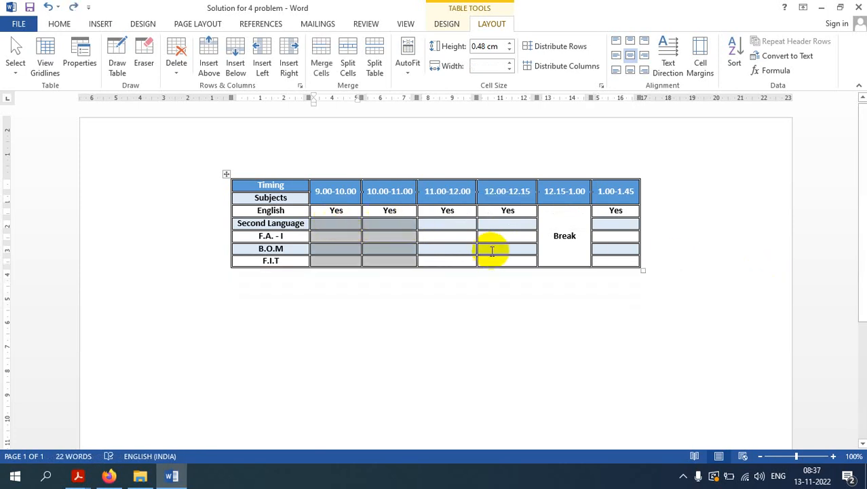
key("ctrl+y")
key("ctrl+z")
- Enter "Yes" in the Second Language row under 9.00-10.00 and undo the accidental deletion of the lower rows
type("Yes")
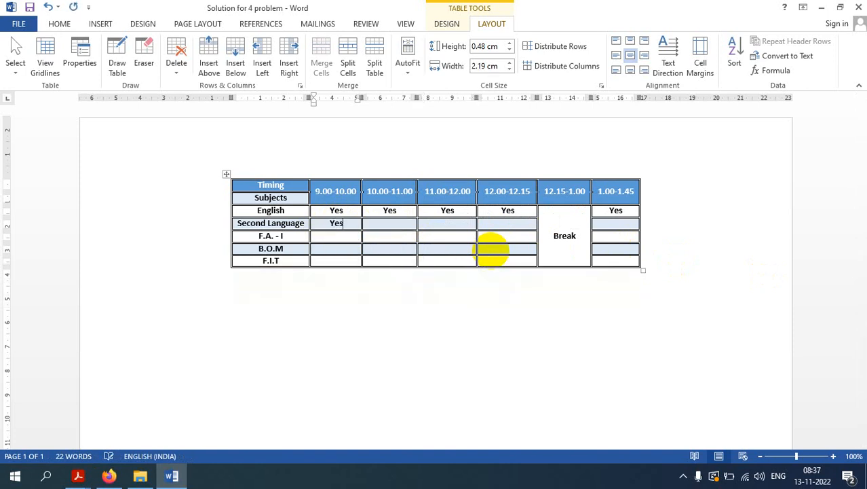
key("Return")
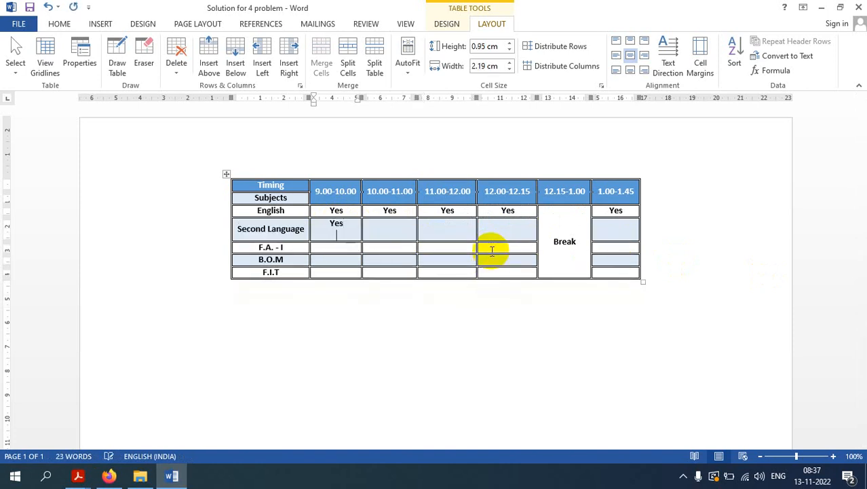
key("BackSpace")
key("BackSpace")
key("BackSpace")
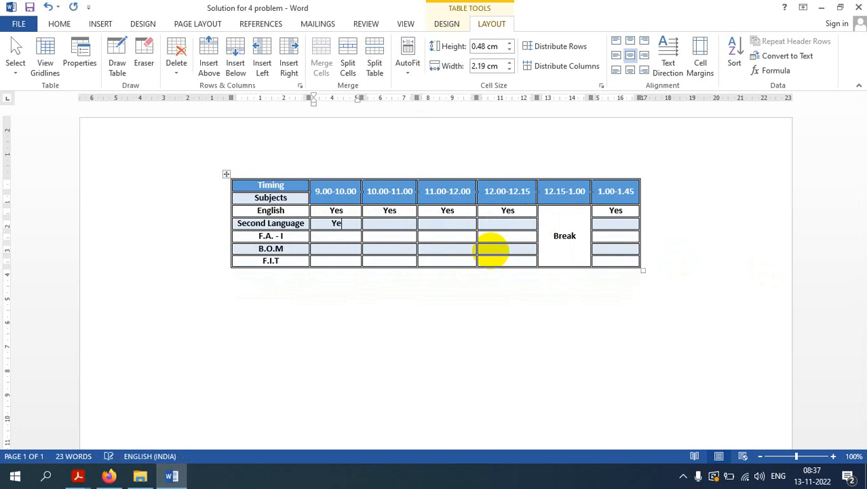
key("BackSpace")
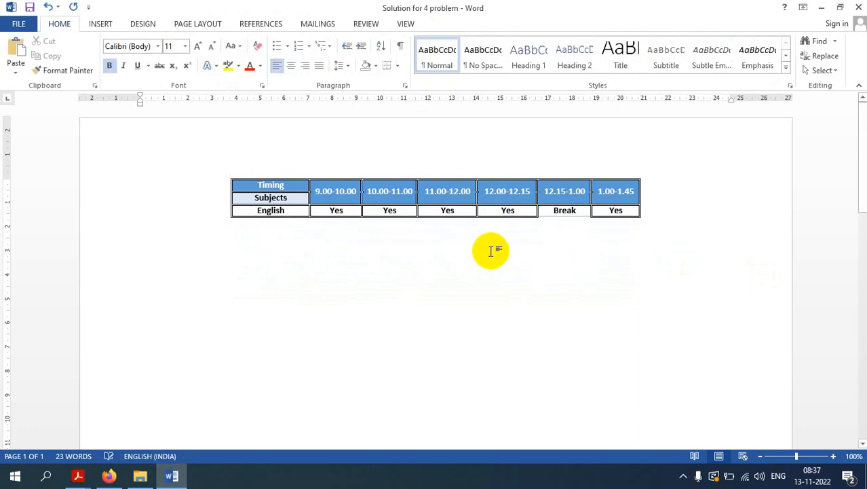
key("ctrl+z")
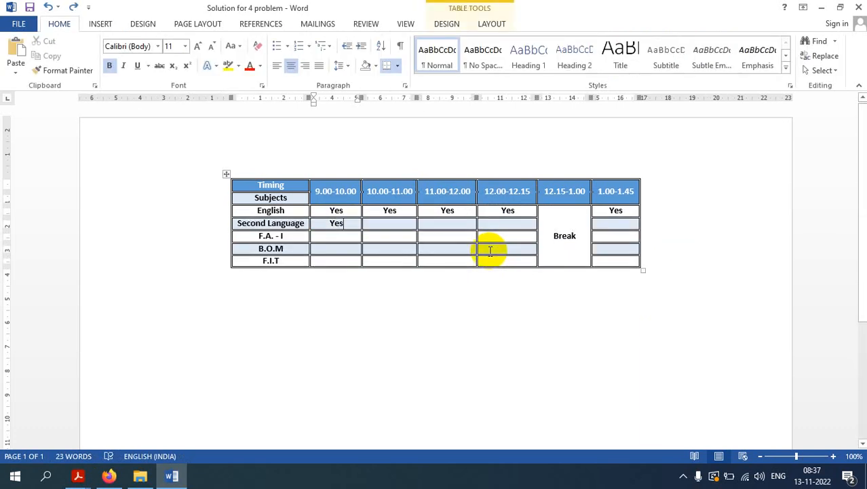
- Copy "Yes" from the Second Language row's 9.00-10.00 cell into that row's other periods, skipping the Break cell
left_click(324, 221)
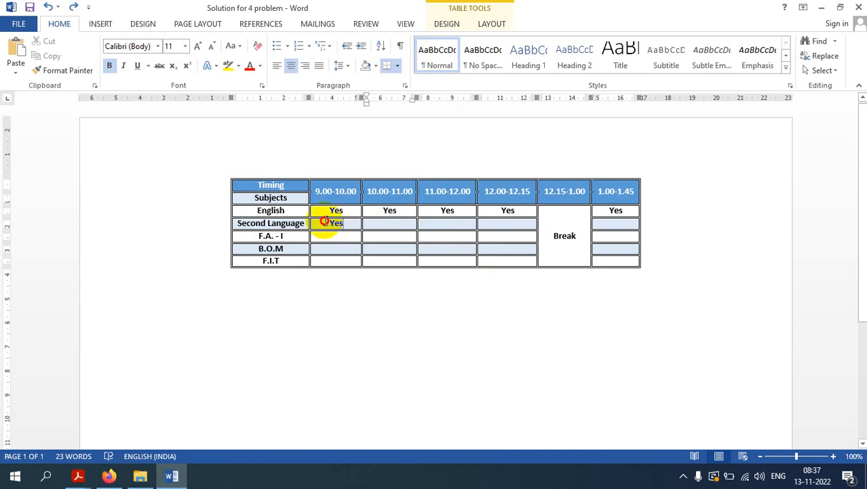
double_click(325, 221)
key("ctrl+c")
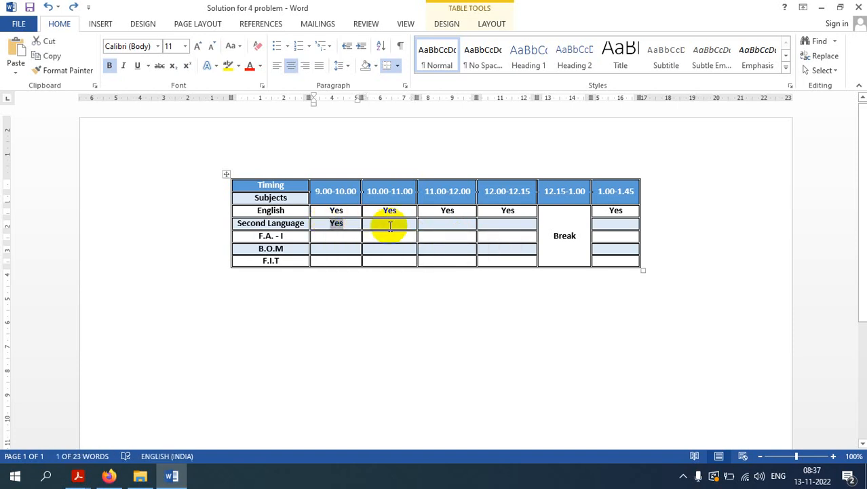
left_click(391, 226)
key("ctrl+v")
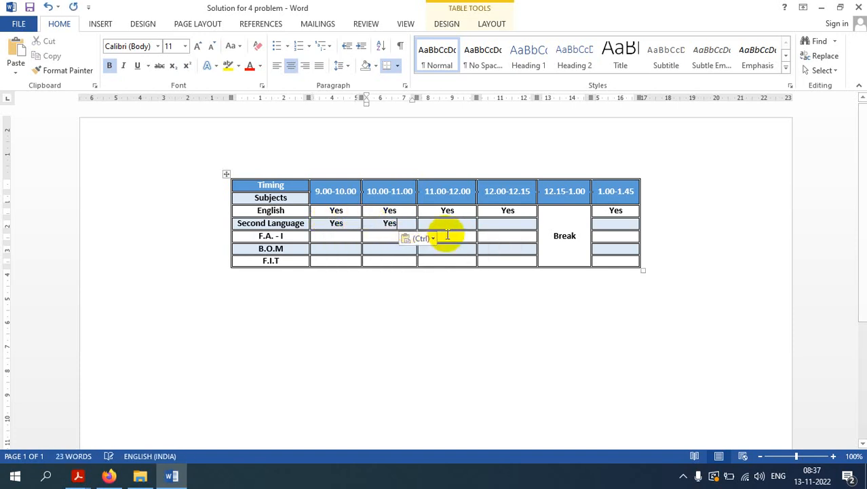
left_click(446, 226)
key("ctrl+v")
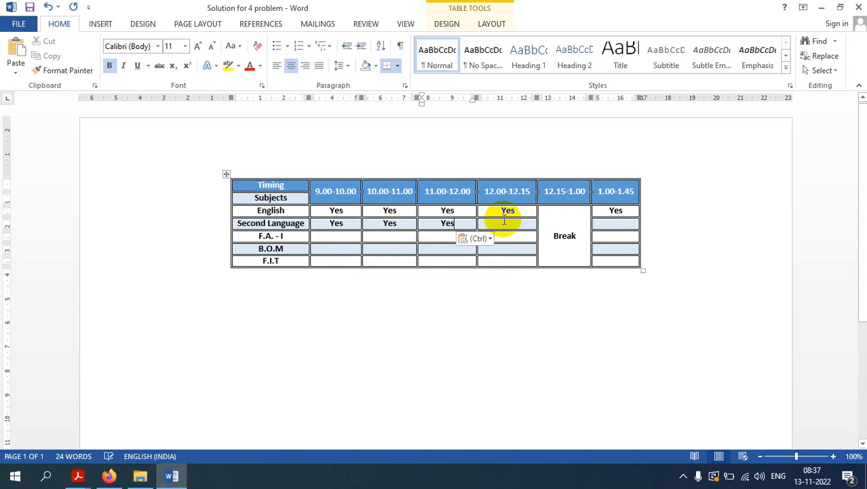
key("ctrl+v")
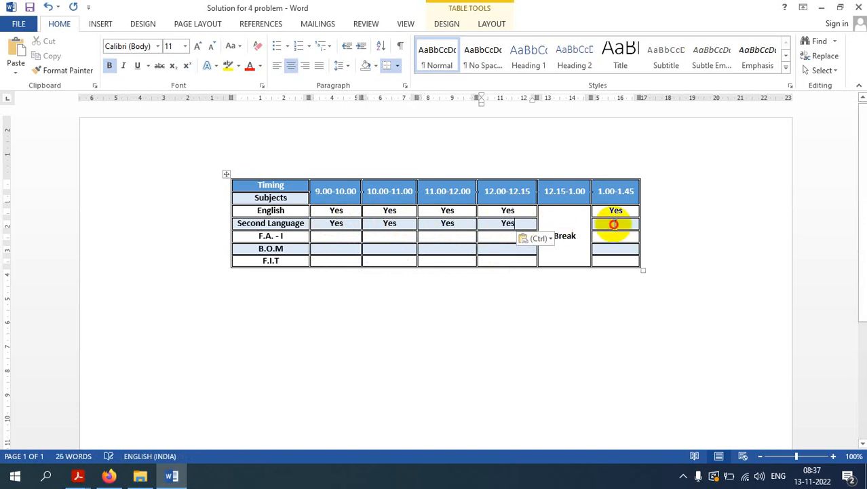
left_click(614, 224)
key("ctrl+v")
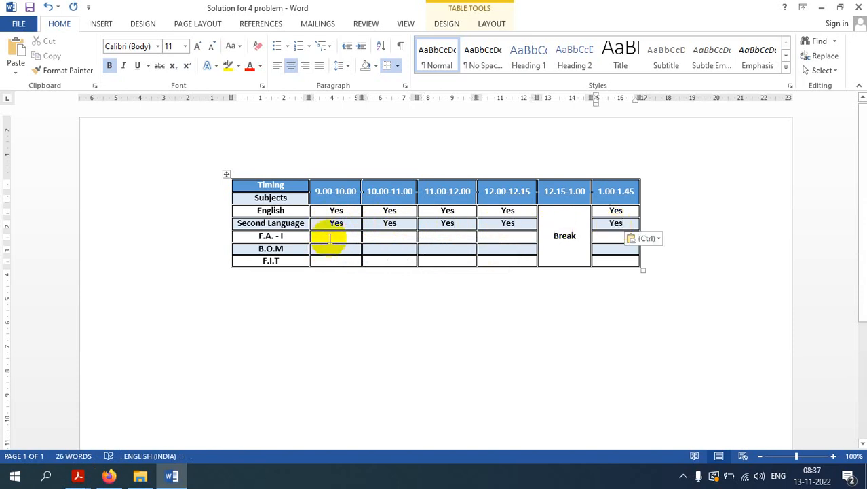
- Paste "Yes" into the F.A. - I, B.O.M and F.I.T cells under 9.00-10.00
left_click(330, 238)
key("ctrl+v")
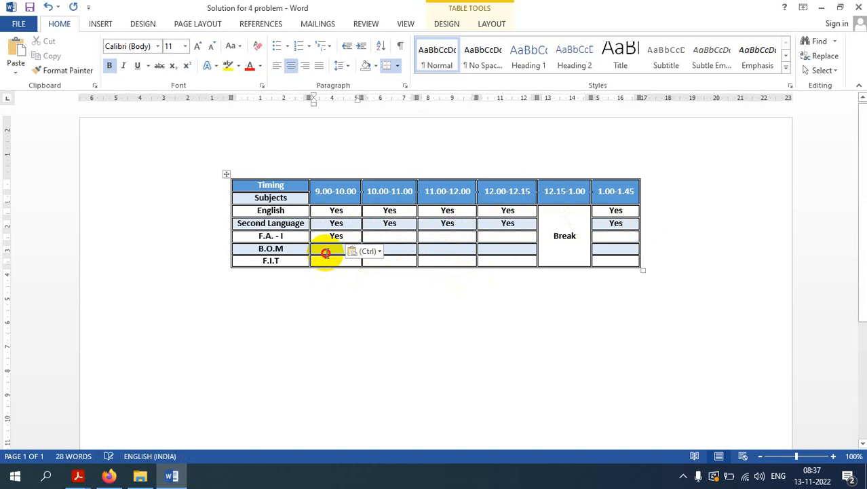
left_click(336, 249)
key("ctrl+v")
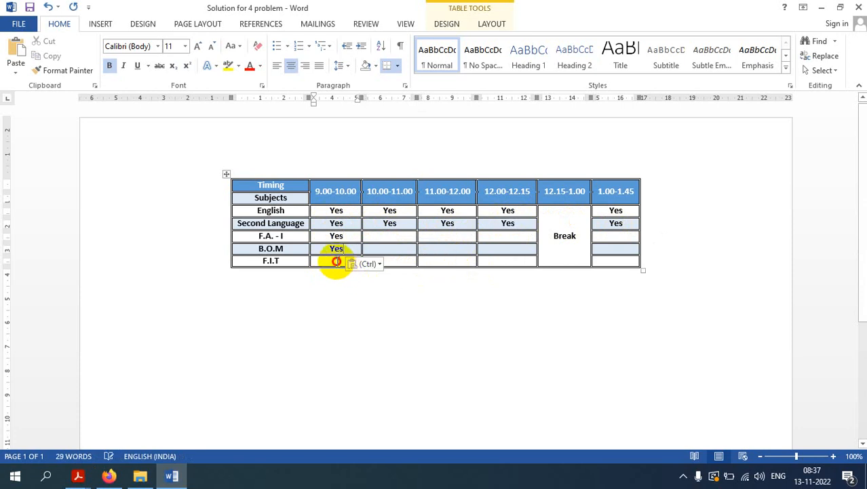
key("Down")
key("ctrl+v")
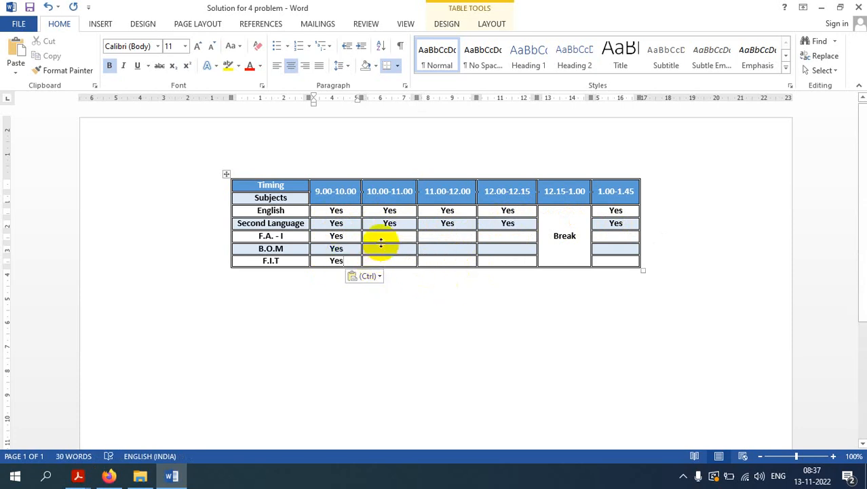
- Clear every "Yes" entry from the period cells, keeping the timing headings, subject names and Break cell
left_click(391, 236)
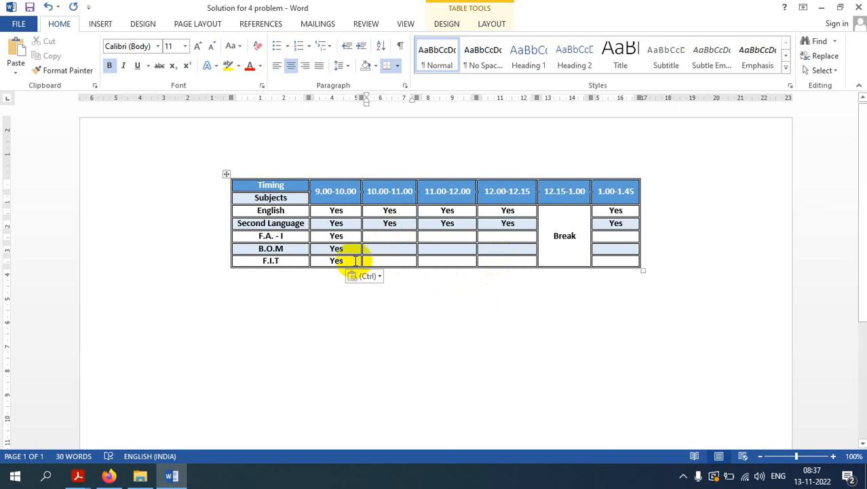
left_click_drag(332, 248, 377, 206)
key("Delete")
key("Delete")
left_click_drag(449, 222, 449, 210)
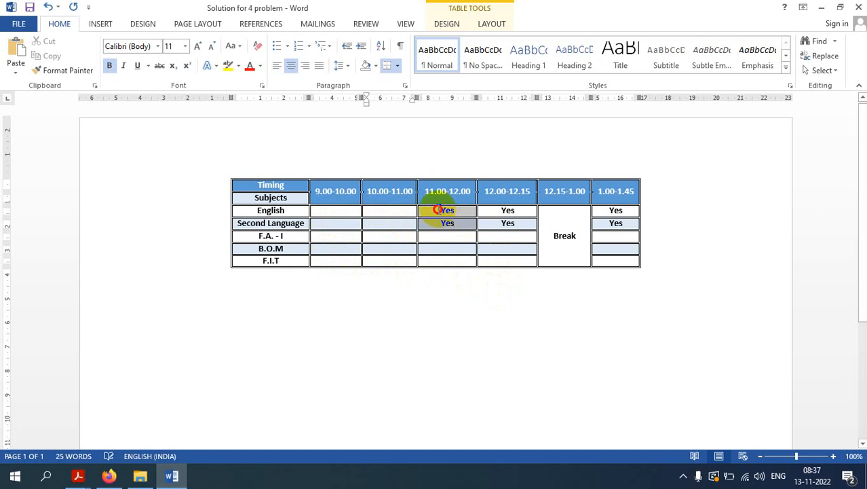
key("Delete")
left_click_drag(524, 223, 507, 204)
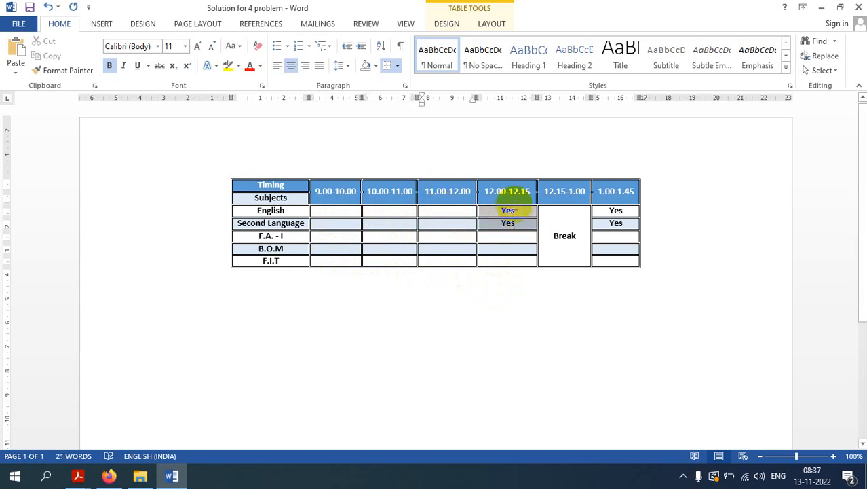
key("Delete")
left_click(631, 223)
left_click_drag(632, 223, 615, 194)
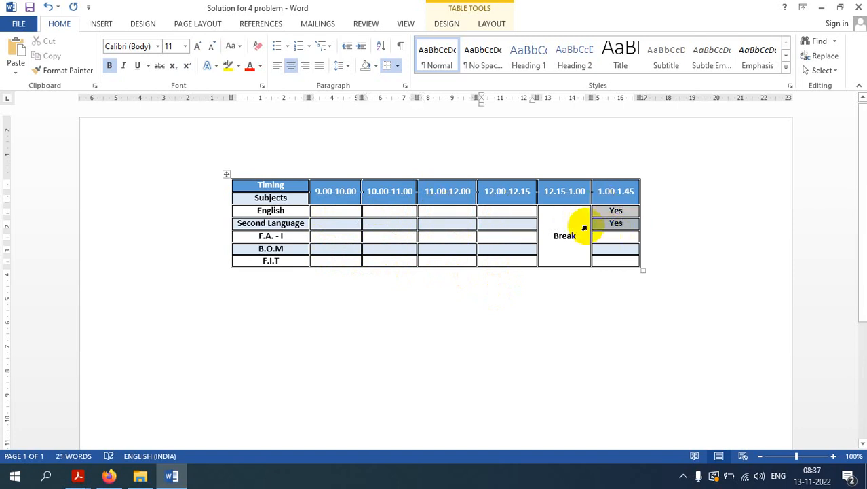
key("Delete")
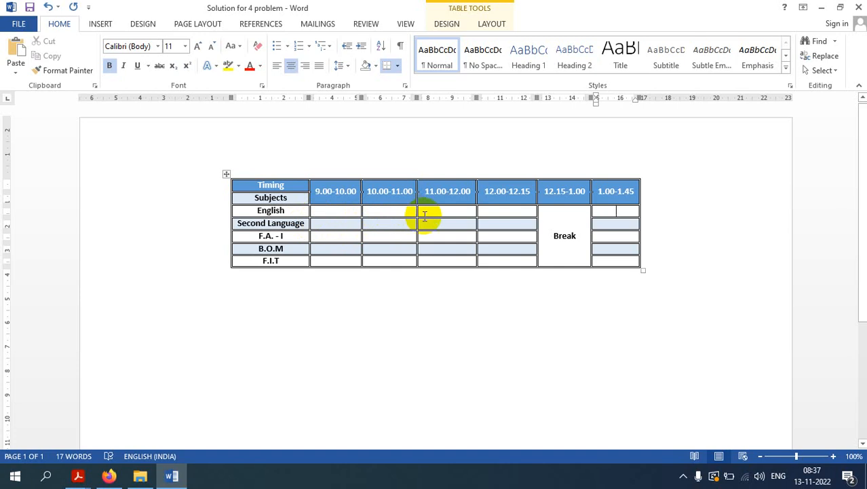
- Try "Monday" in the English row under 11.00-12.00 and "Tuesday" in the Second Language row under 9.00-10.00, clearing both entries
left_click(448, 212)
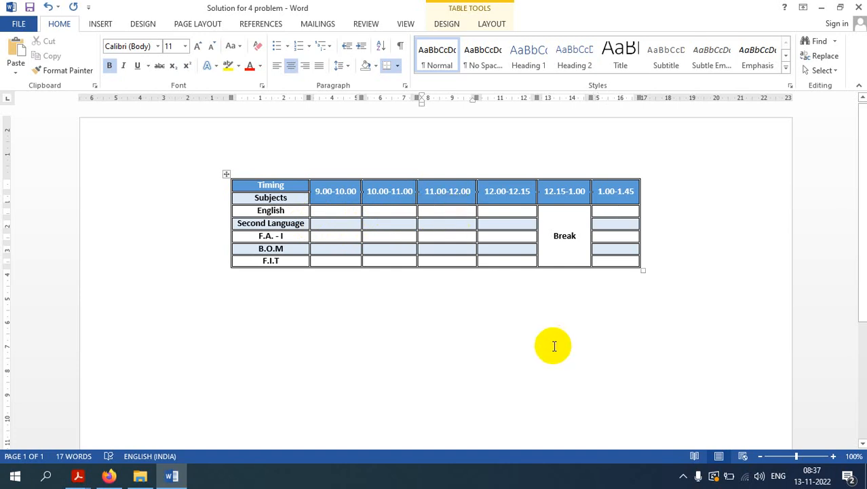
type("Mone")
type("ay")
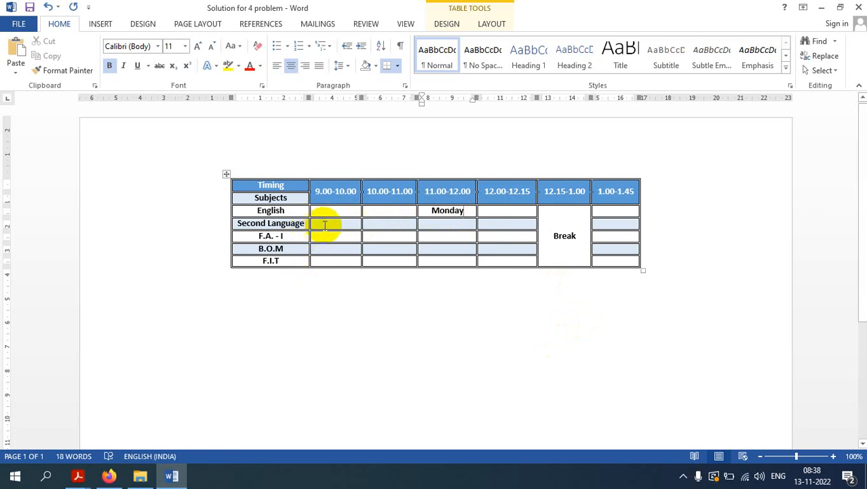
left_click(329, 226)
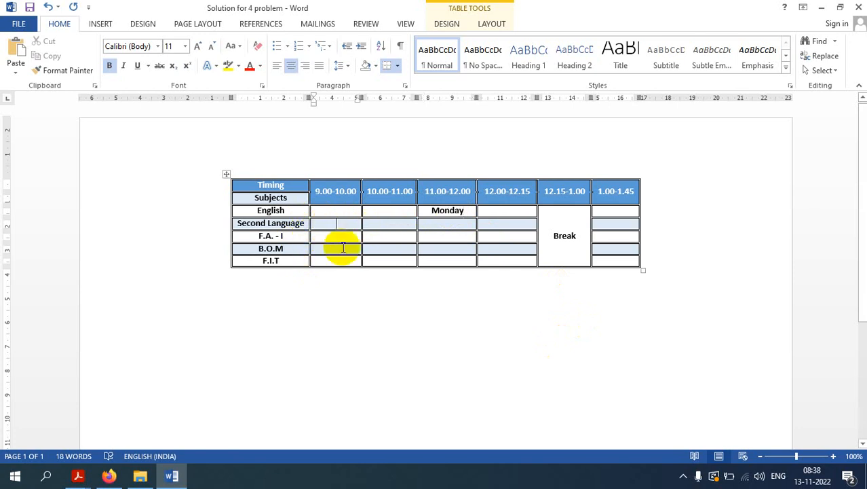
type("Tues")
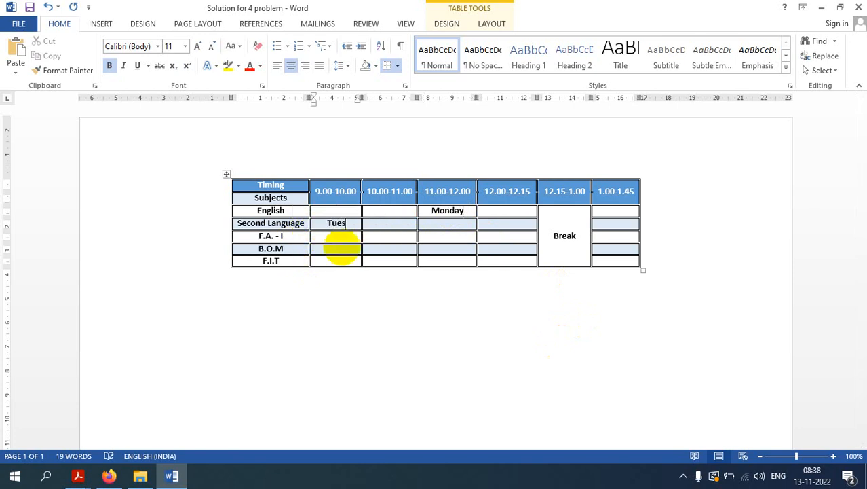
type("day")
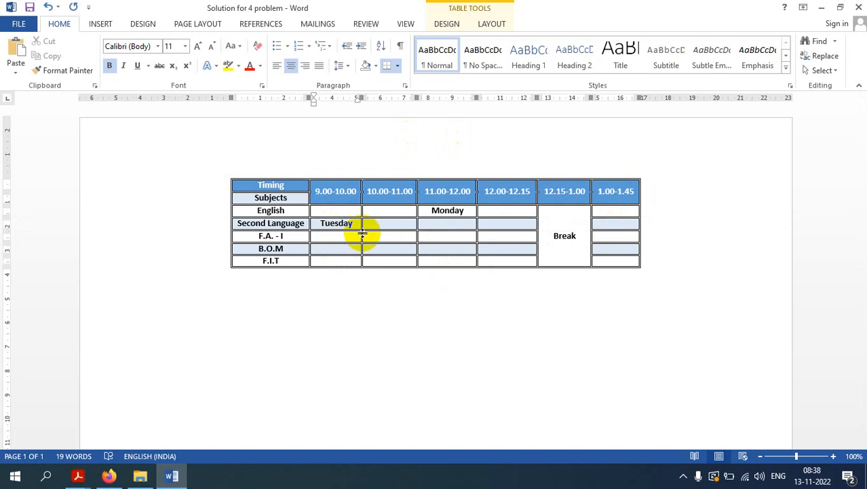
left_click_drag(355, 223, 315, 216)
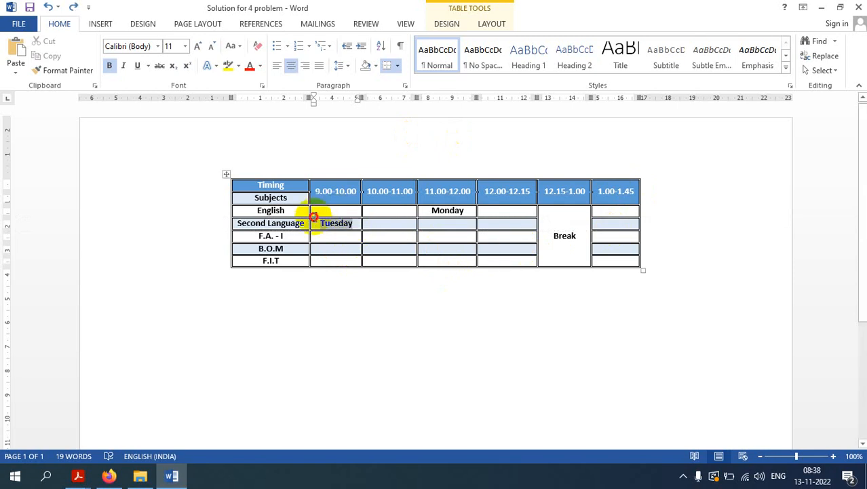
key("Delete")
left_click_drag(467, 211, 427, 206)
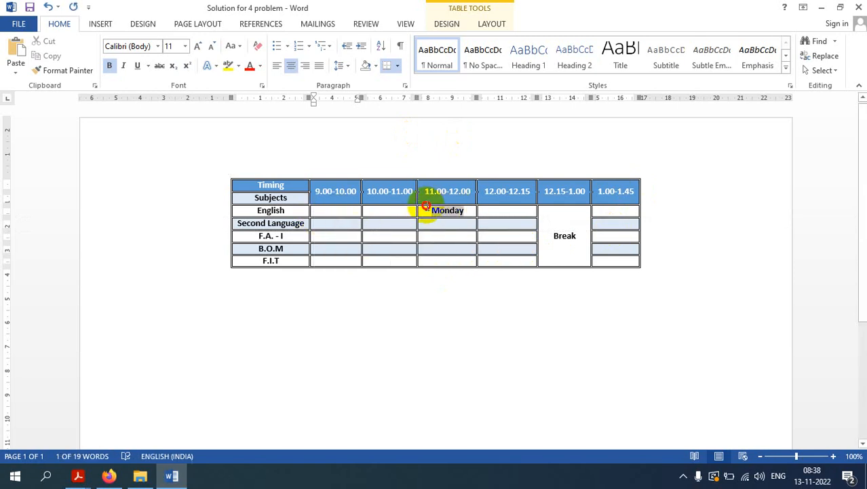
key("Delete")
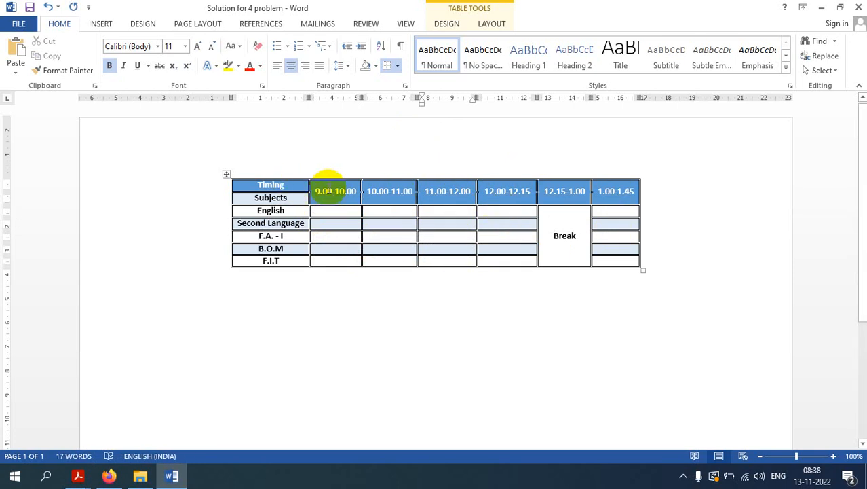
- Copy the 9.00-10.00 and 10.00-11.00 headings into the English row cells directly below them
left_click(335, 191)
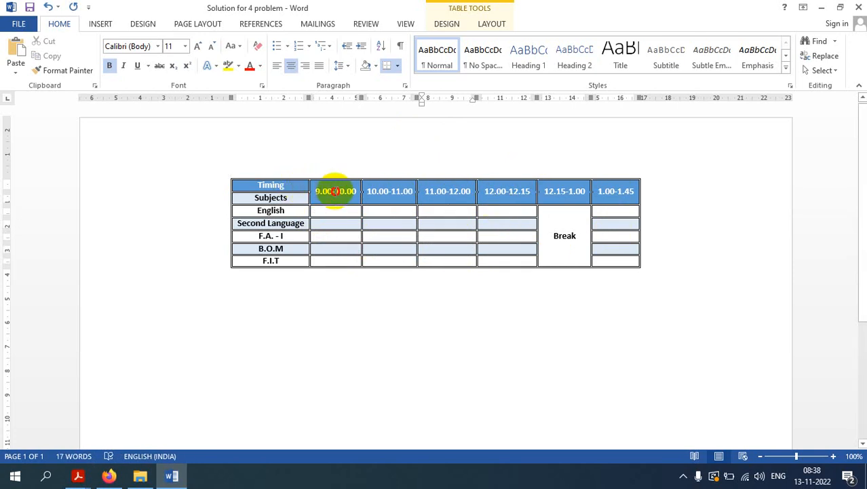
left_click_drag(334, 191, 361, 190)
key("ctrl+c")
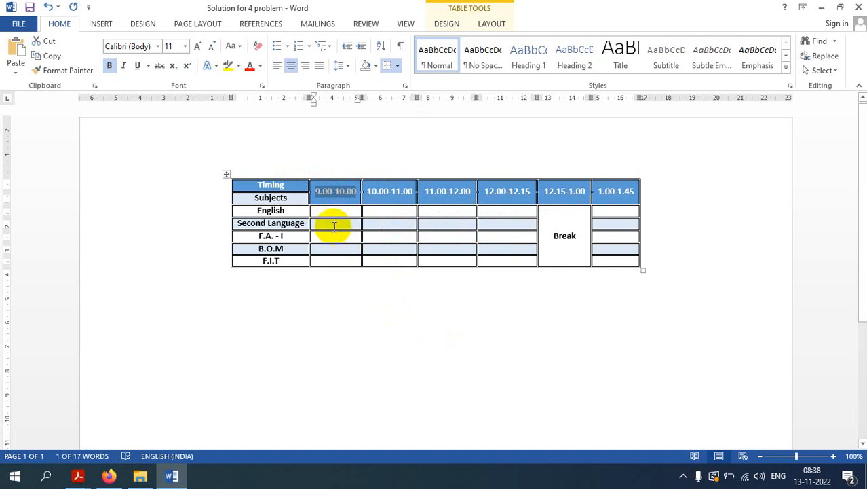
left_click(333, 212)
key("ctrl+v")
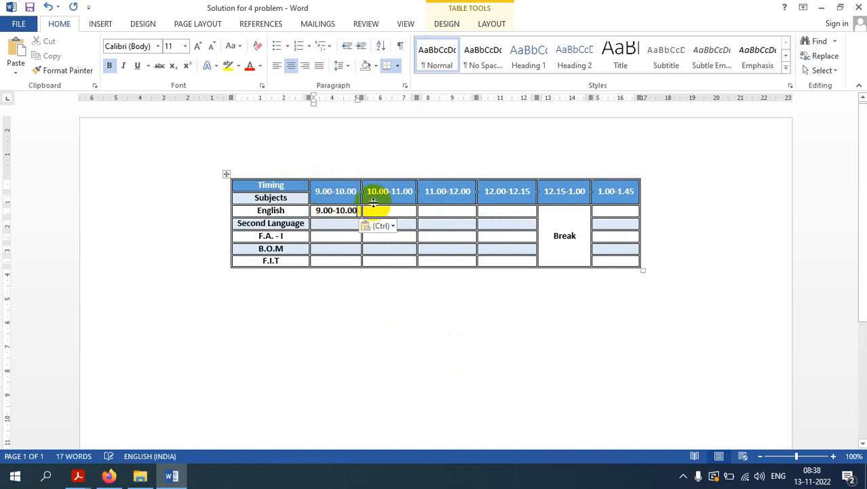
left_click_drag(370, 192, 412, 191)
key("ctrl+c")
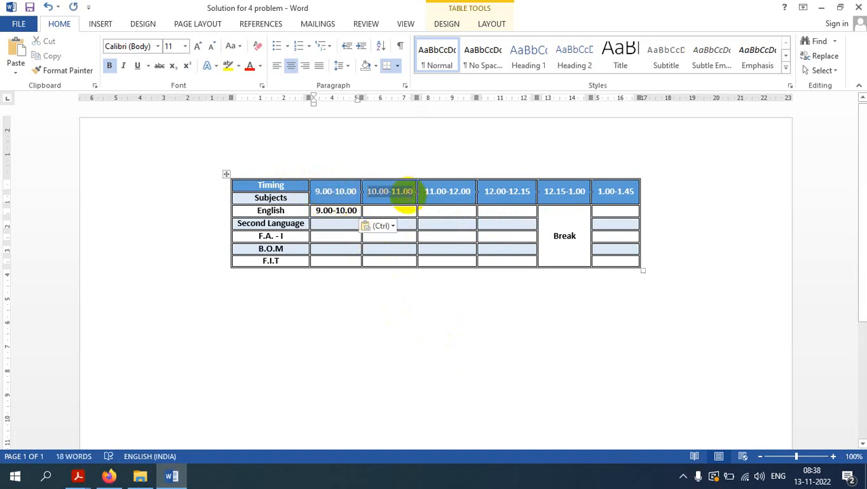
left_click(382, 210)
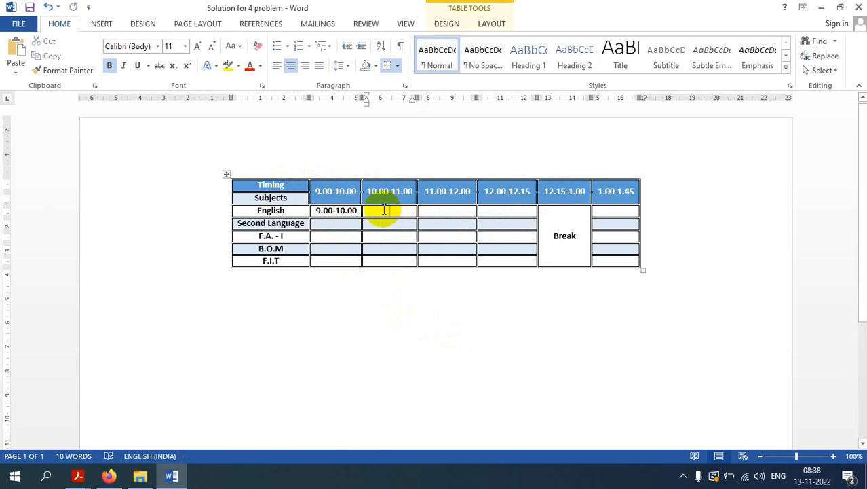
key("ctrl+v")
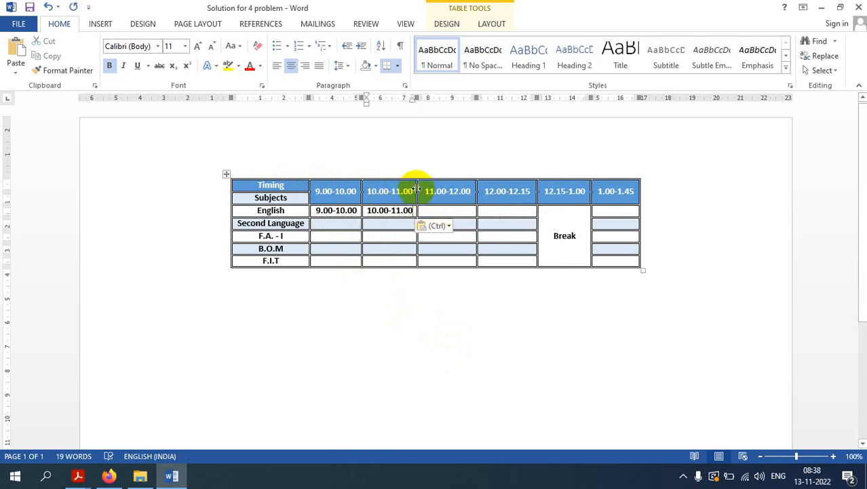
- Copy the 11.00-12.00 and 12.00-12.15 headings into the English row cells directly below them
left_click_drag(428, 191, 469, 191)
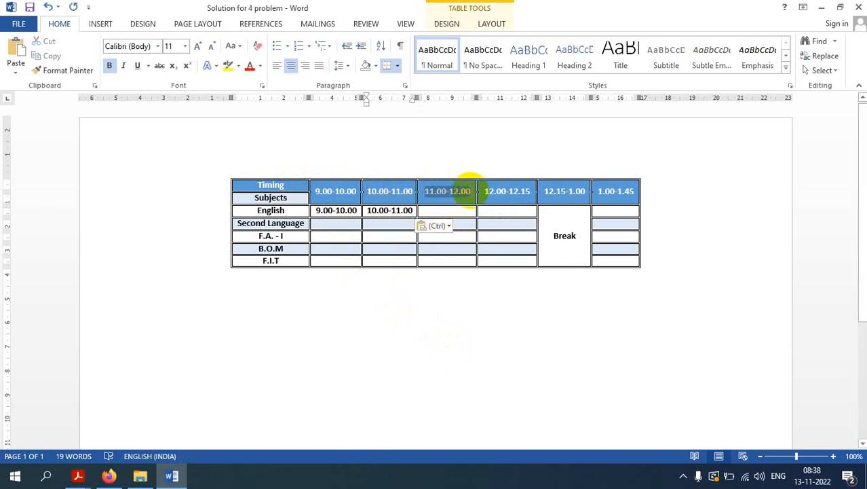
key("ctrl+c")
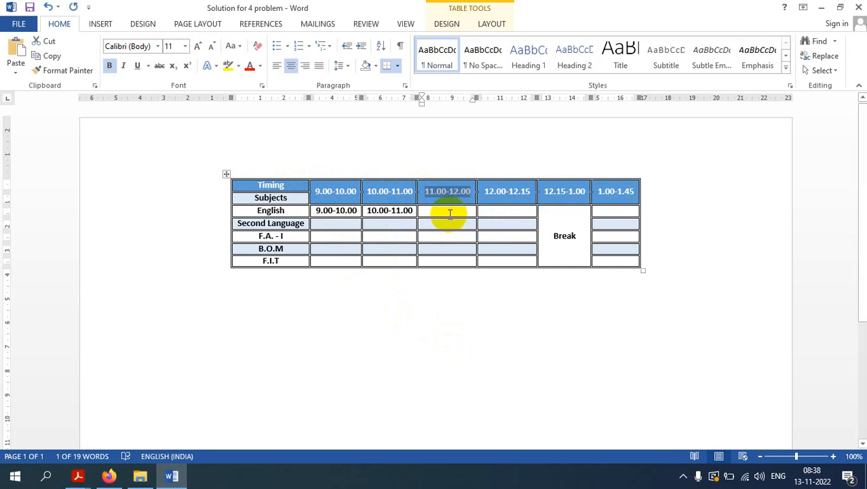
left_click(448, 212)
key("ctrl+v")
left_click_drag(484, 191, 528, 191)
key("ctrl+c")
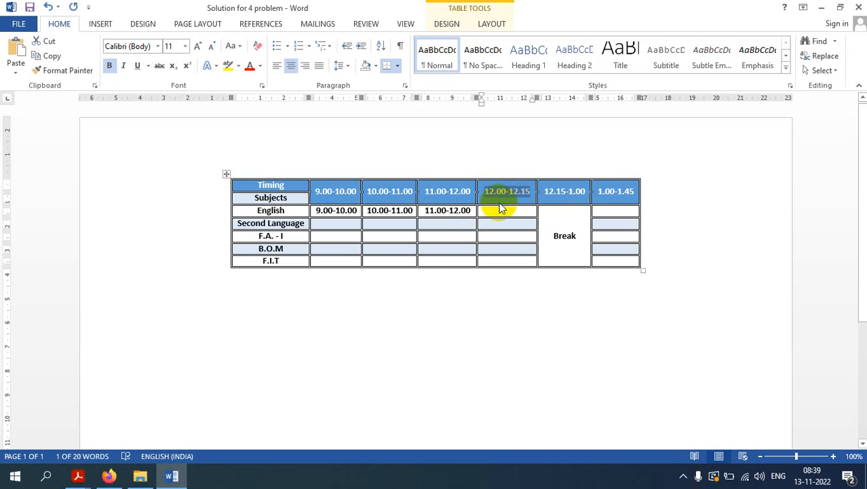
left_click(492, 210)
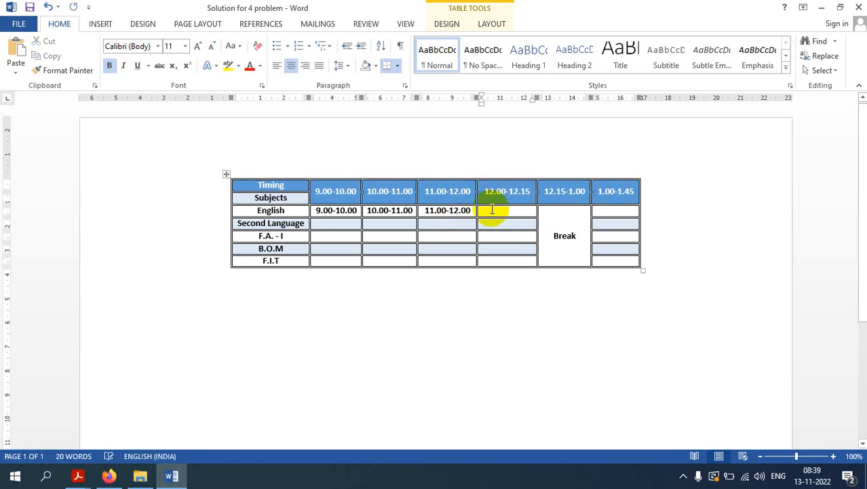
key("ctrl+v")
- Copy the 1.00-1.45 heading into the English row's last cell, skipping the Break column
left_click_drag(544, 190, 587, 192)
key("ctrl+c")
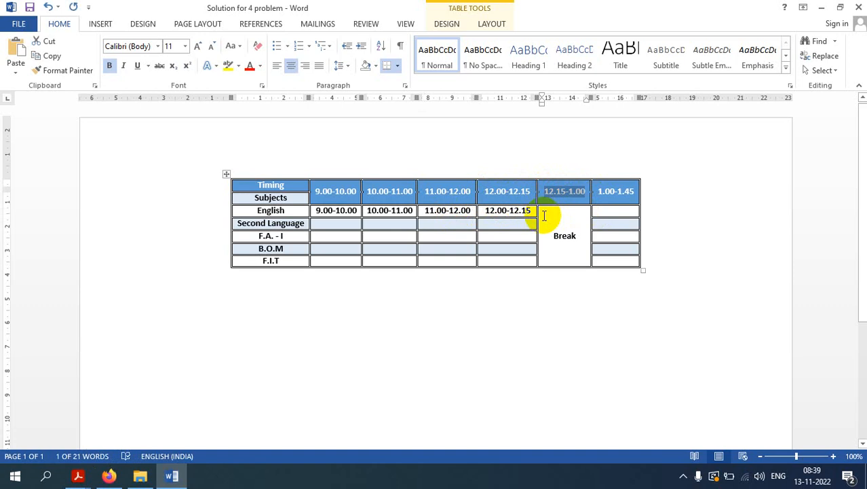
left_click(633, 216)
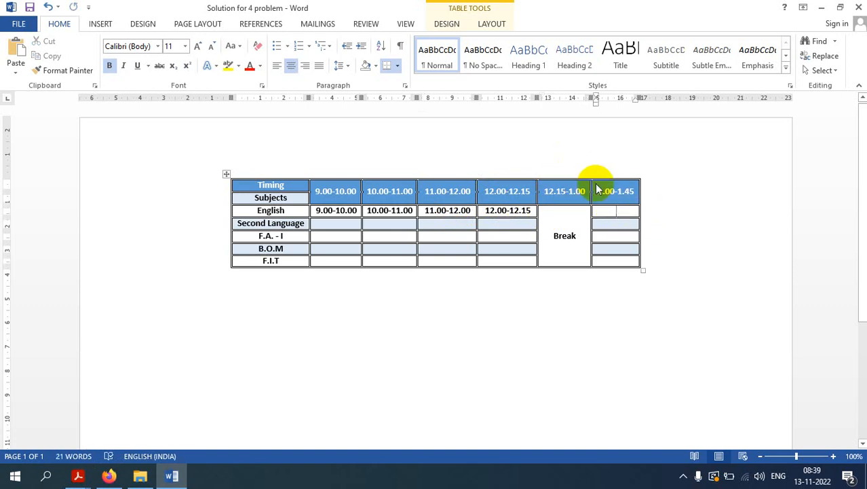
left_click(610, 192)
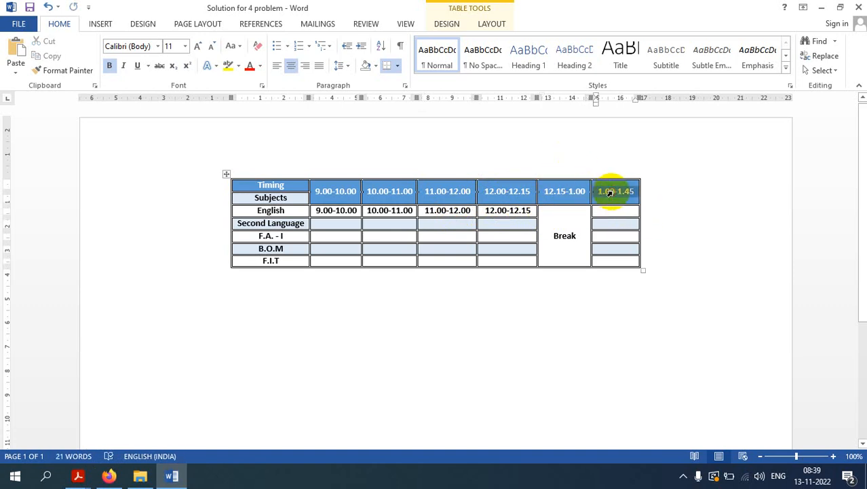
left_click(609, 210)
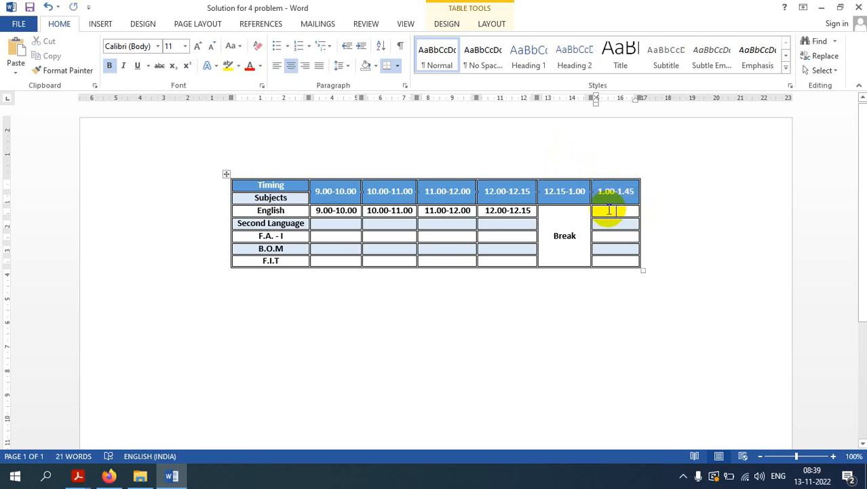
key("ctrl+v")
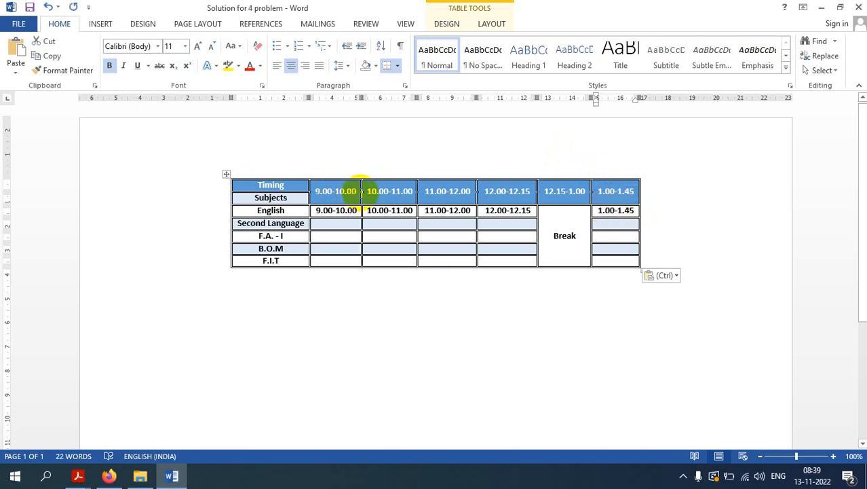
- Replace the first three timing headings with "Monday", "Tuesday" and "Wednesday"
left_click_drag(358, 190, 315, 189)
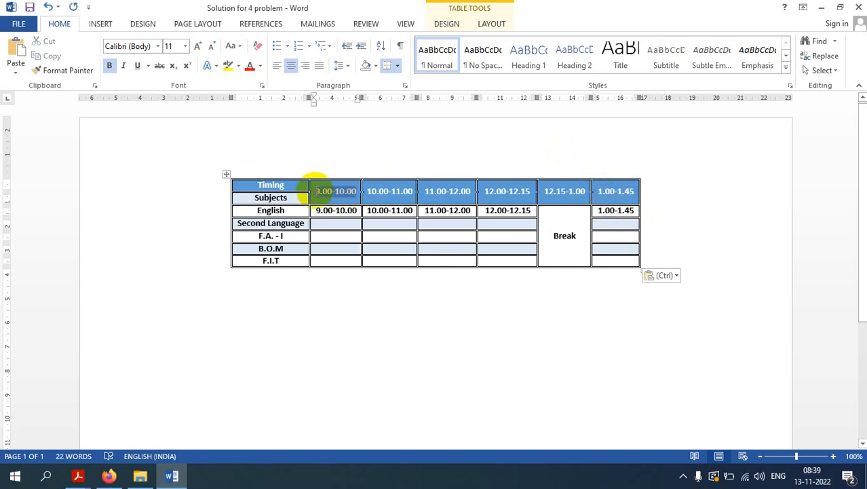
type("Monday")
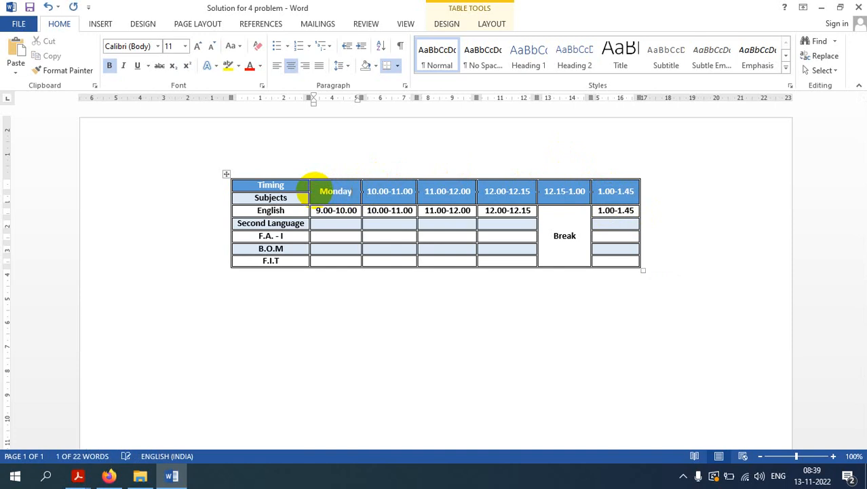
key("Tab")
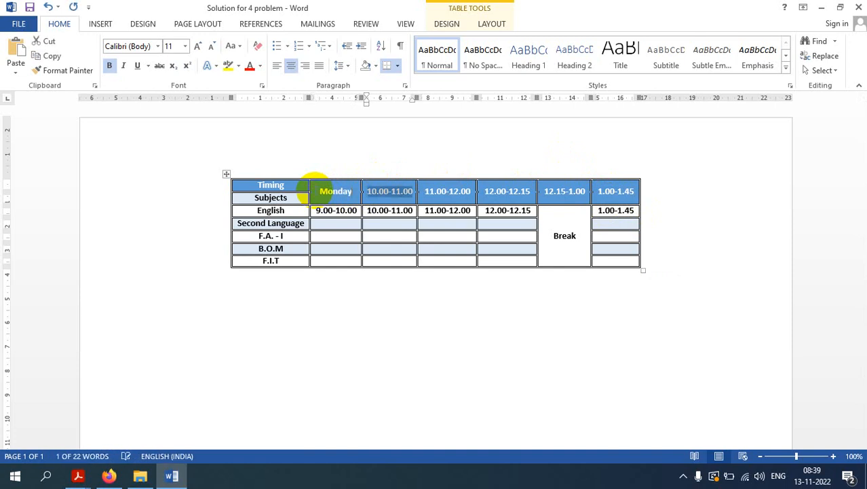
type("Tueds")
key("BackSpace")
key("BackSpace")
type("s")
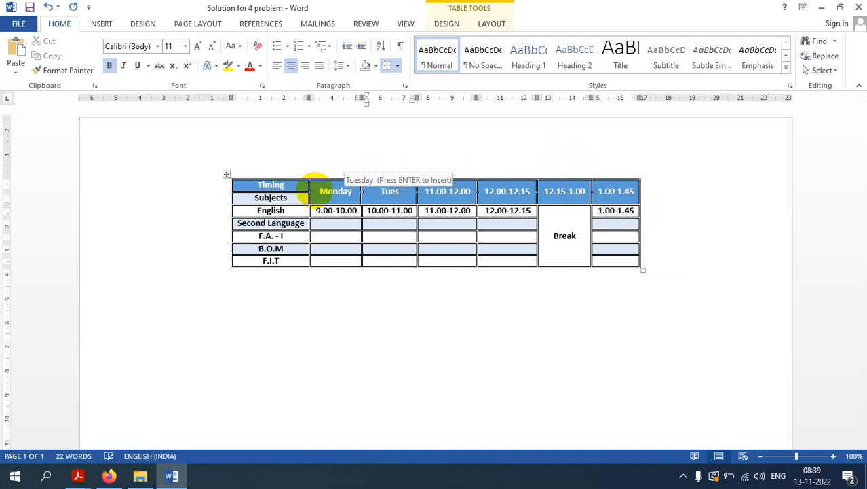
key("Return")
key("Tab")
type("Wednes")
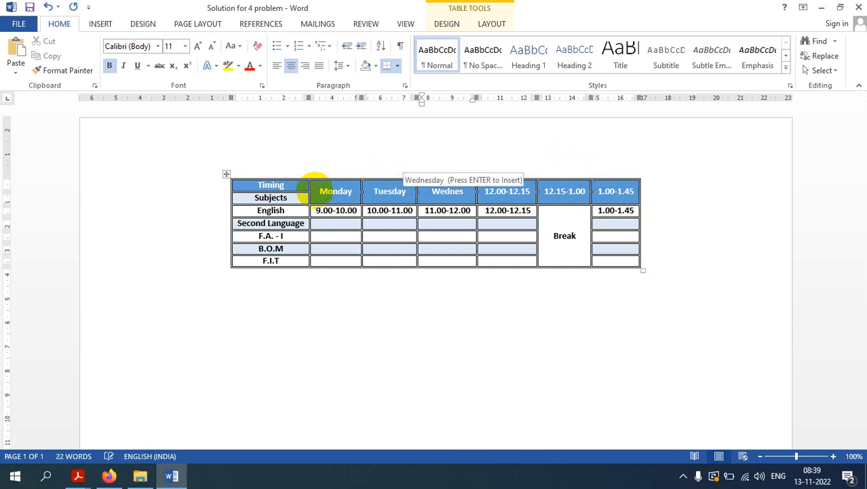
key("Return")
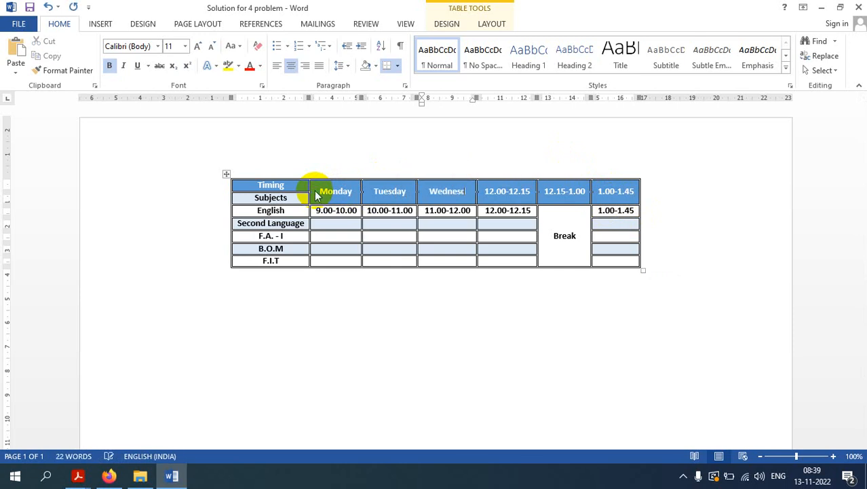
key("Tab")
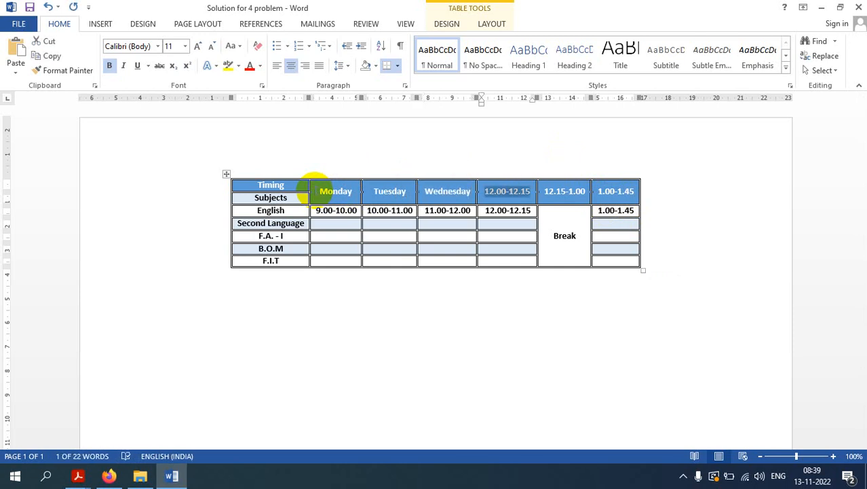
- Replace the 12.00-12.15 and 12.15-1.00 column headings with "Thursday" and "Friday"
type("Thurst")
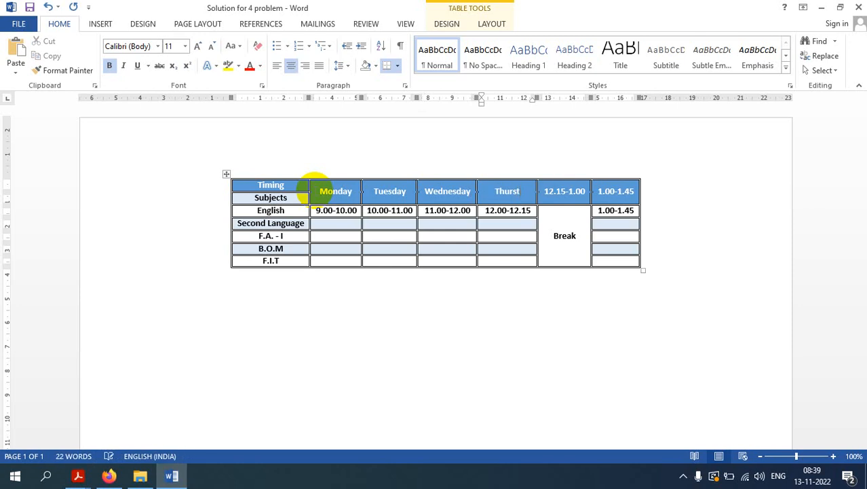
key("BackSpace")
type("day")
key("Tab")
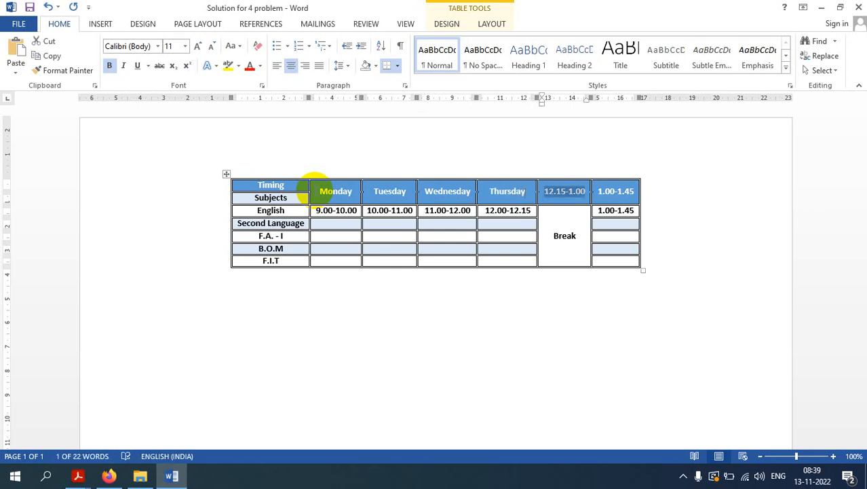
type("Friday")
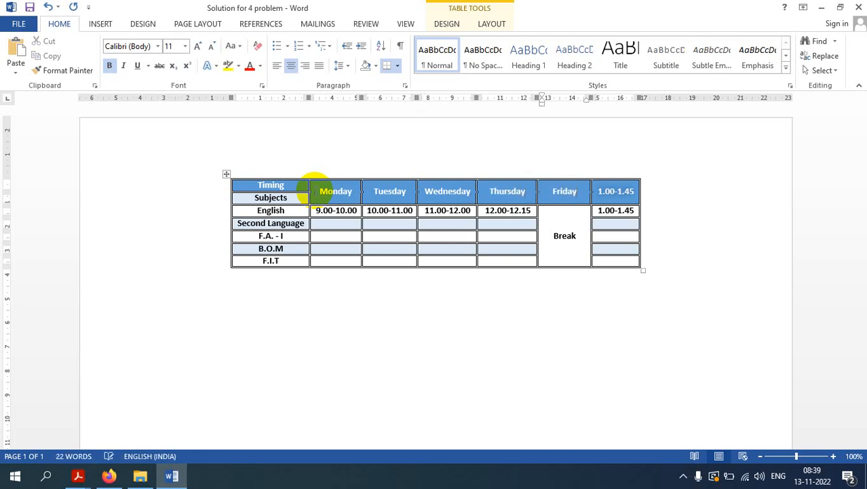
key("Tab")
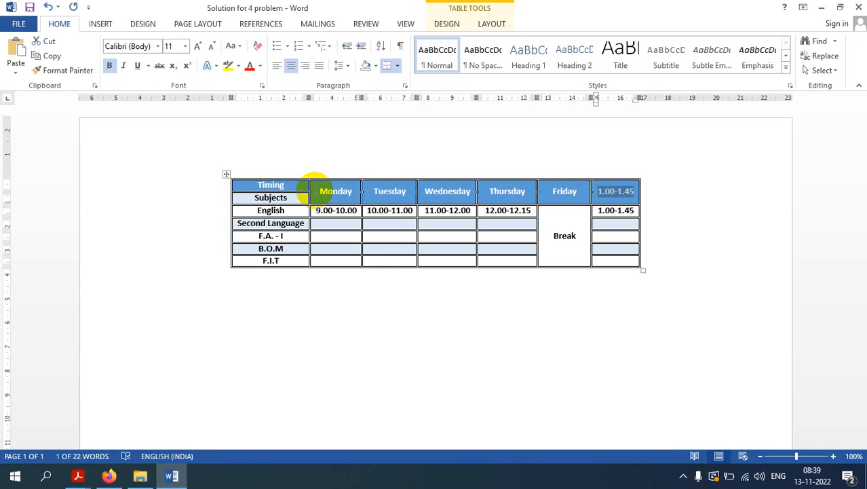
- Undo the weekday headings and the timings copied into the English row, restoring the timing headings and empty cells
key("ctrl+z")
key("ctrl+z")
key("ctrl+z")
key("ctrl+z")
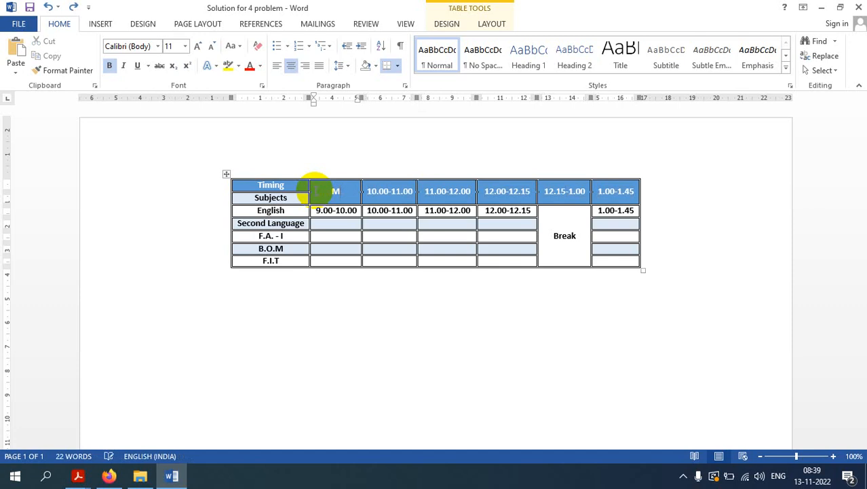
key("ctrl+z")
key("ctrl+z")
key("ctrl+z")
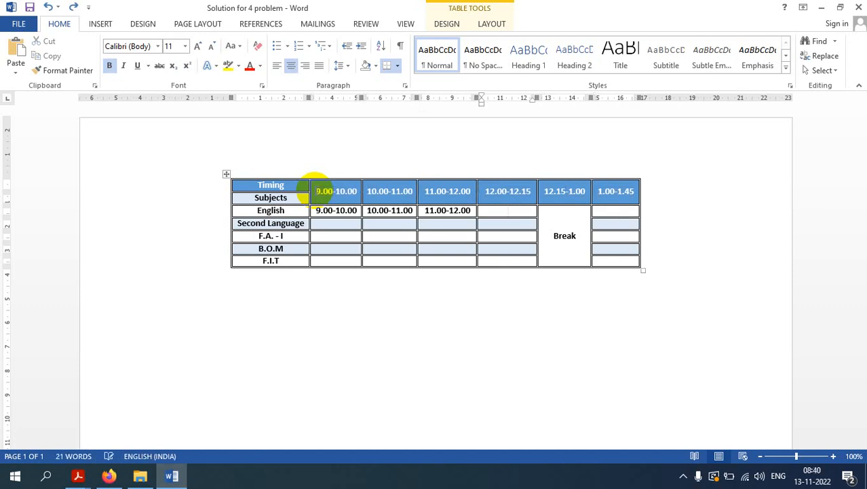
key("ctrl+z")
key("ctrl+z")
key("ctrl+z")
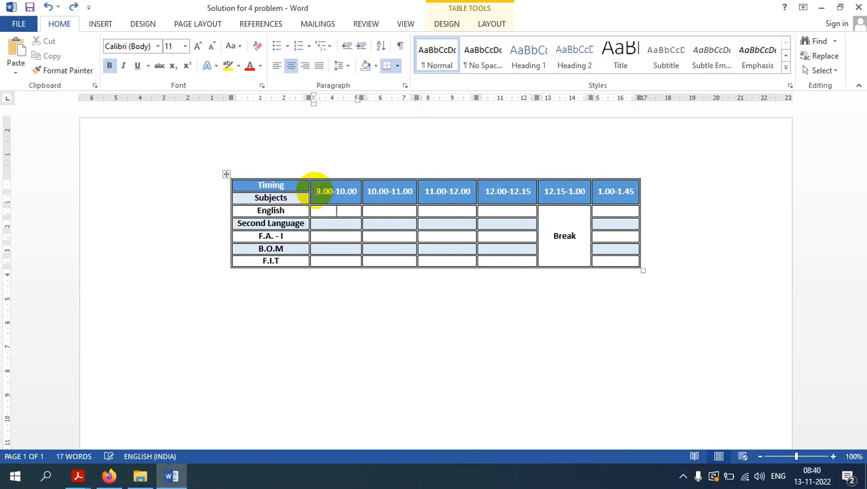
- Enter "Yes" in the English row under the 10.00-11.00 heading
left_click(347, 212)
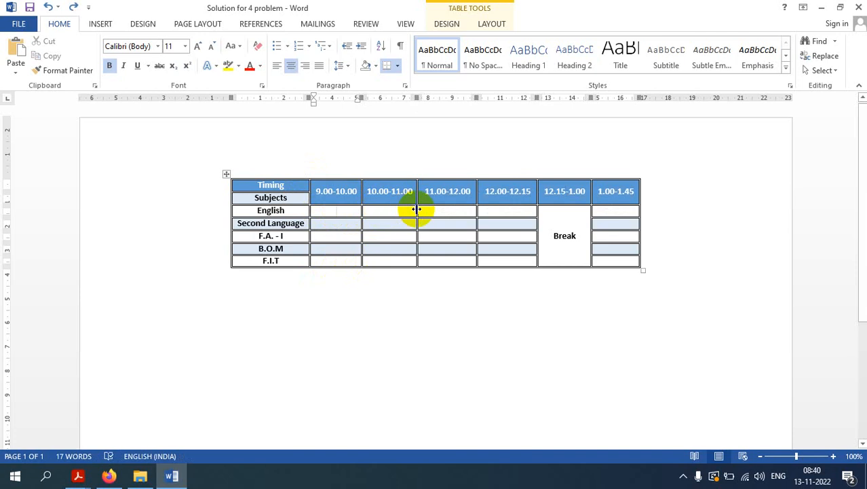
left_click(388, 212)
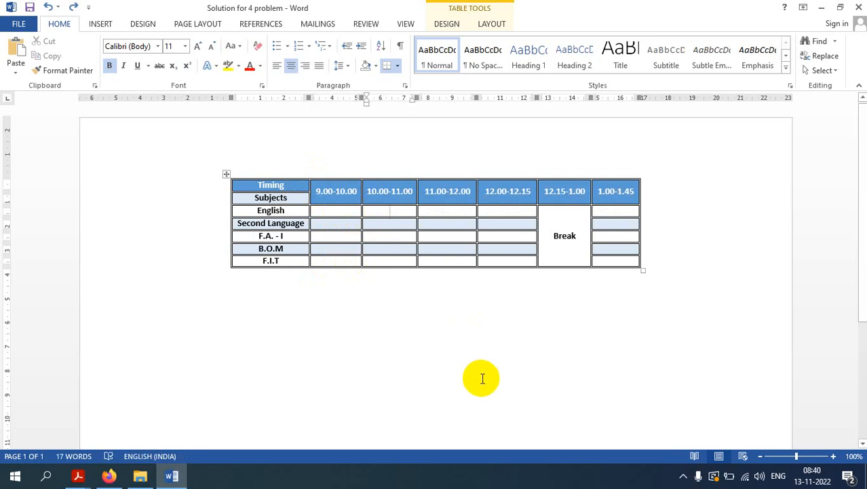
type("Yes")
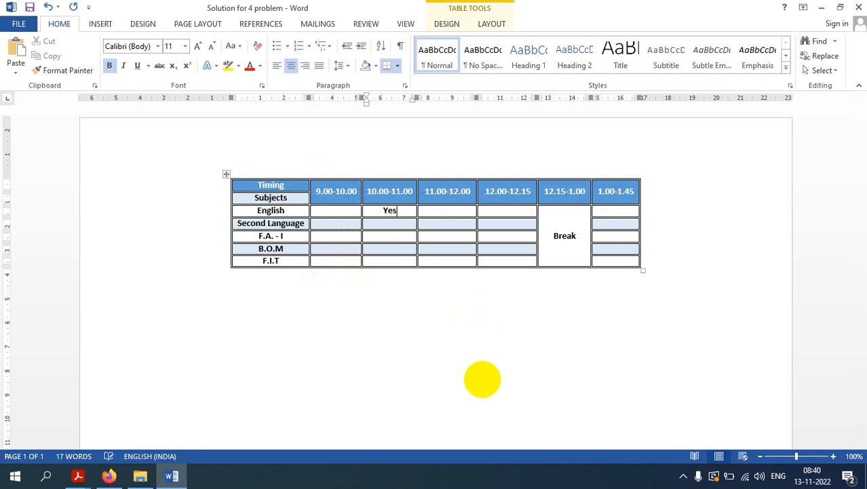
left_click(337, 225)
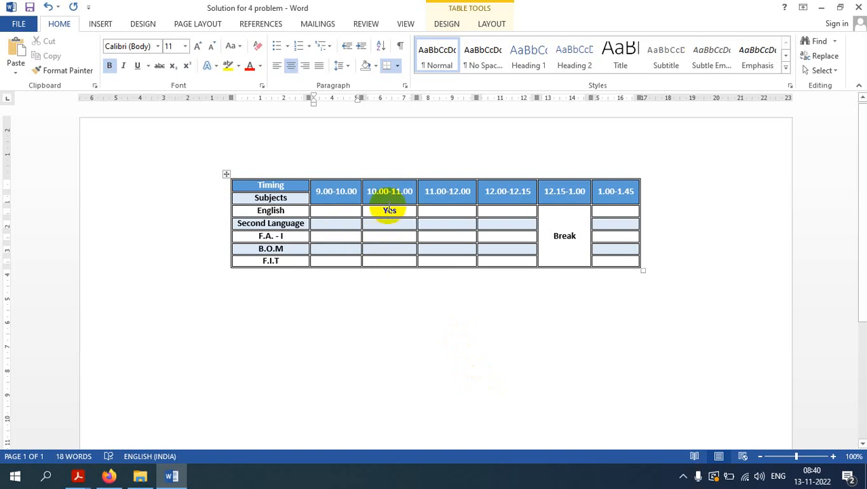
left_click(407, 210)
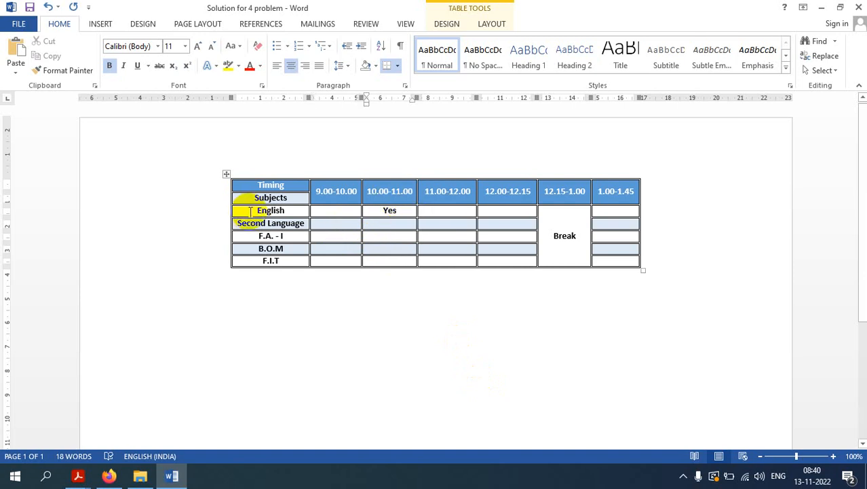